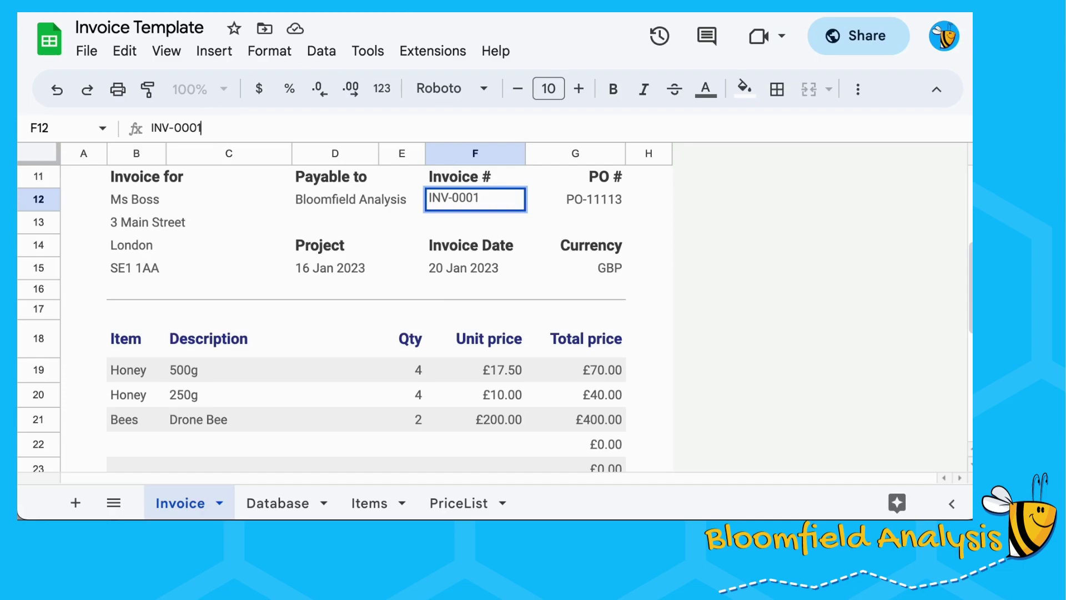
Examine the line items and grand total of the invoice
left_click_drag(123, 371, 560, 440)
scroll(560, 440, "down", 1)
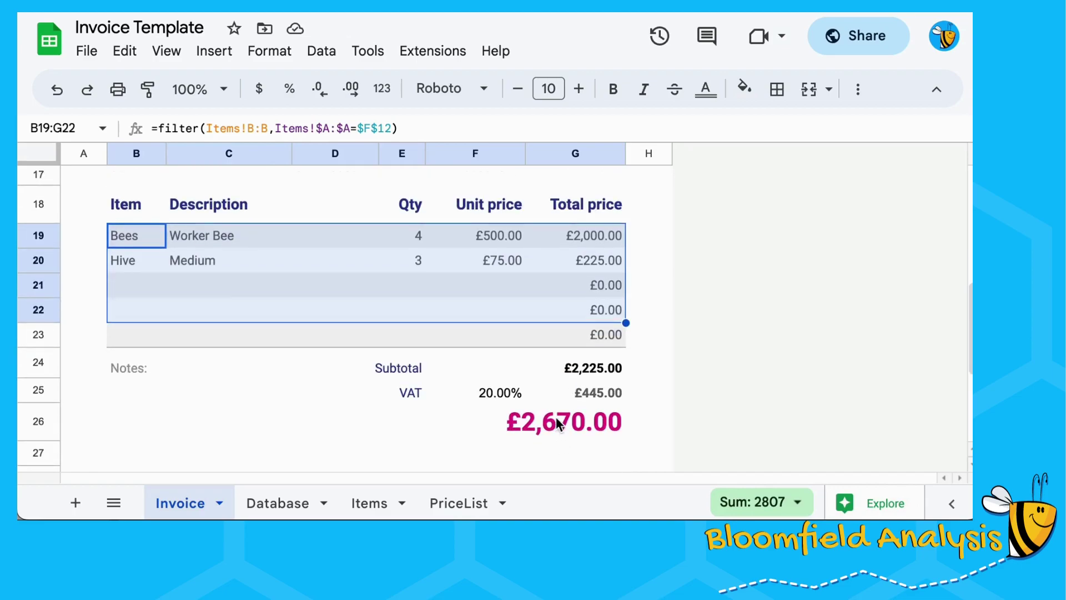
left_click(555, 418)
scroll(508, 313, "up", 3)
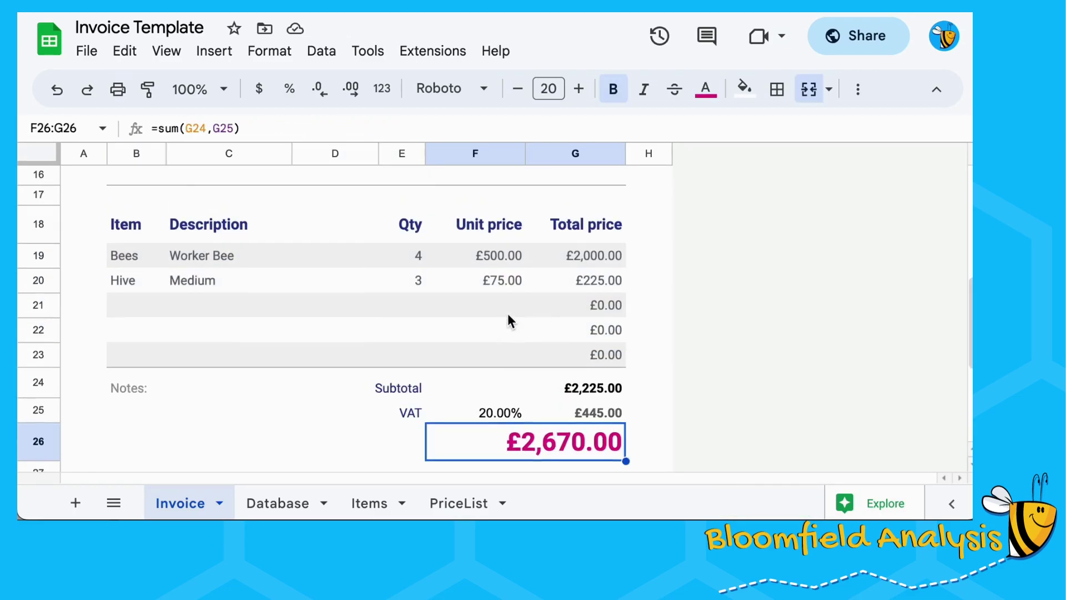
Change the invoice number in cell F12 to INV-0002
left_click(452, 201)
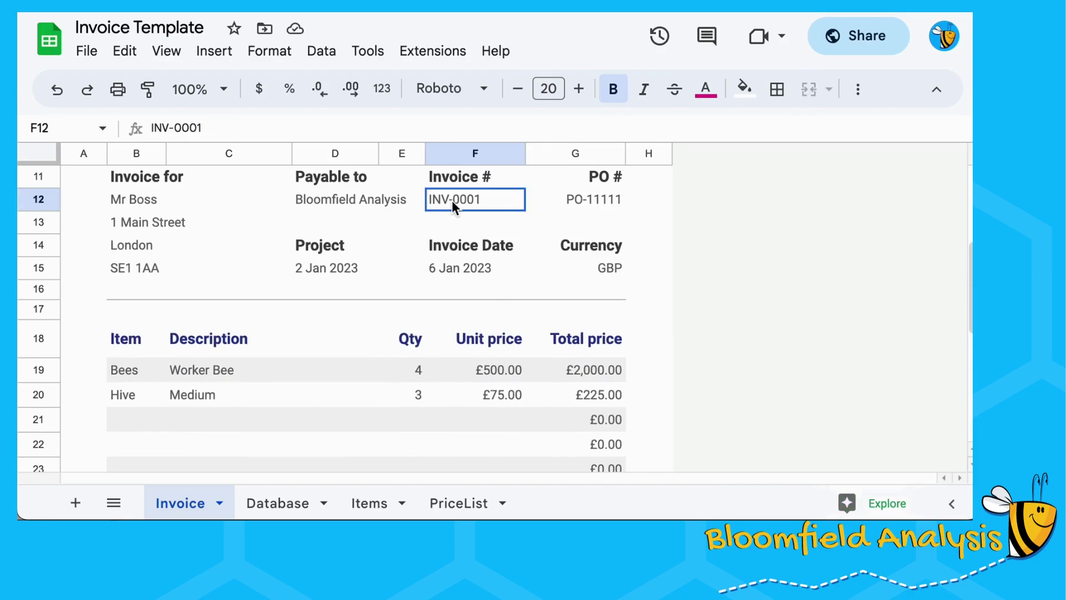
left_click(252, 126)
type("2")
key("Return")
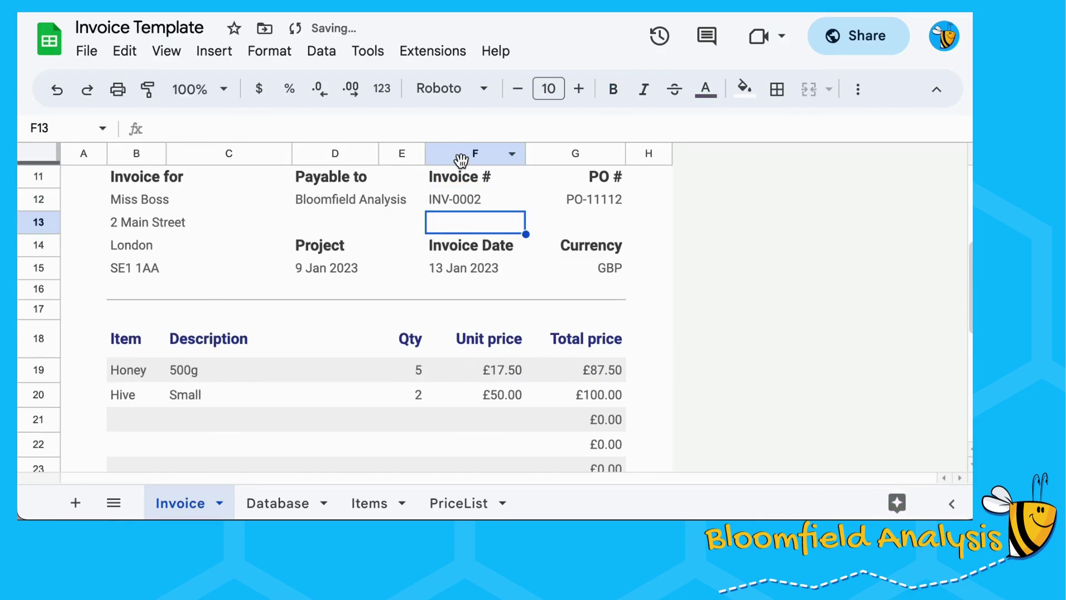
Change the invoice number in cell F12 to INV-0003
left_click(461, 199)
left_click(338, 128)
key("BackSpace")
key("Return")
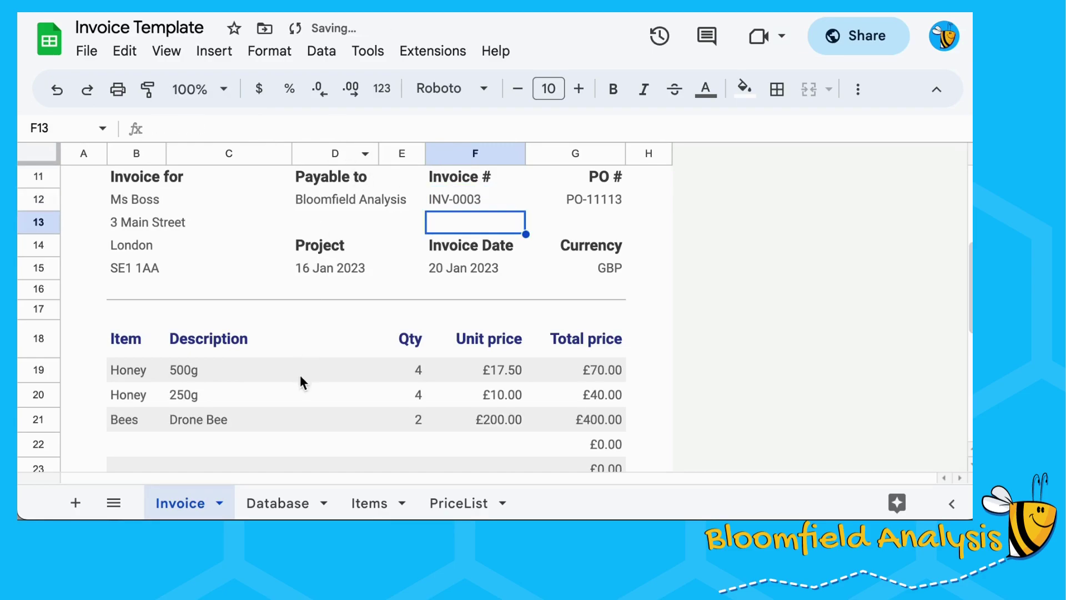
Examine the item rows, prices and grand total for invoice INV-0003, including the filter formula behind the item column
scroll(300, 379, "down", 3)
left_click_drag(143, 261, 504, 393)
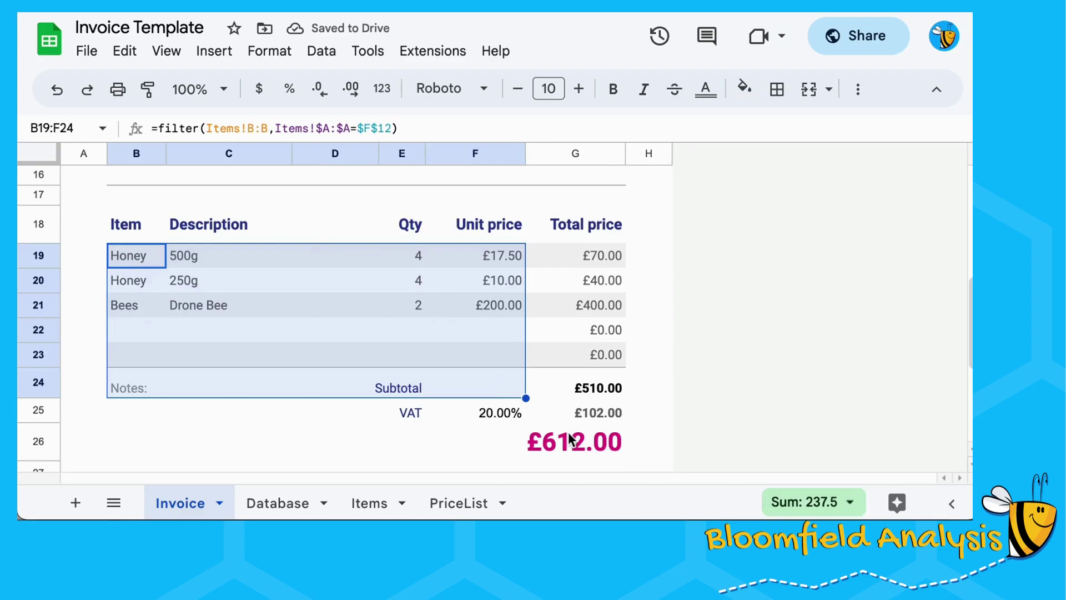
left_click(571, 440)
scroll(502, 314, "up", 5)
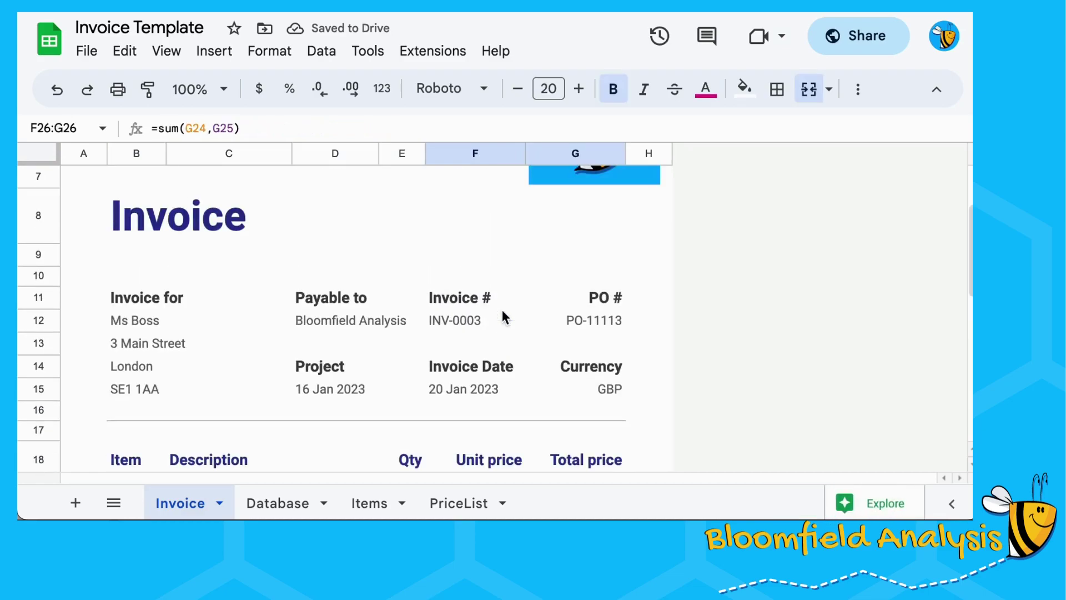
scroll(502, 311, "down", 3)
left_click_drag(131, 347, 186, 397)
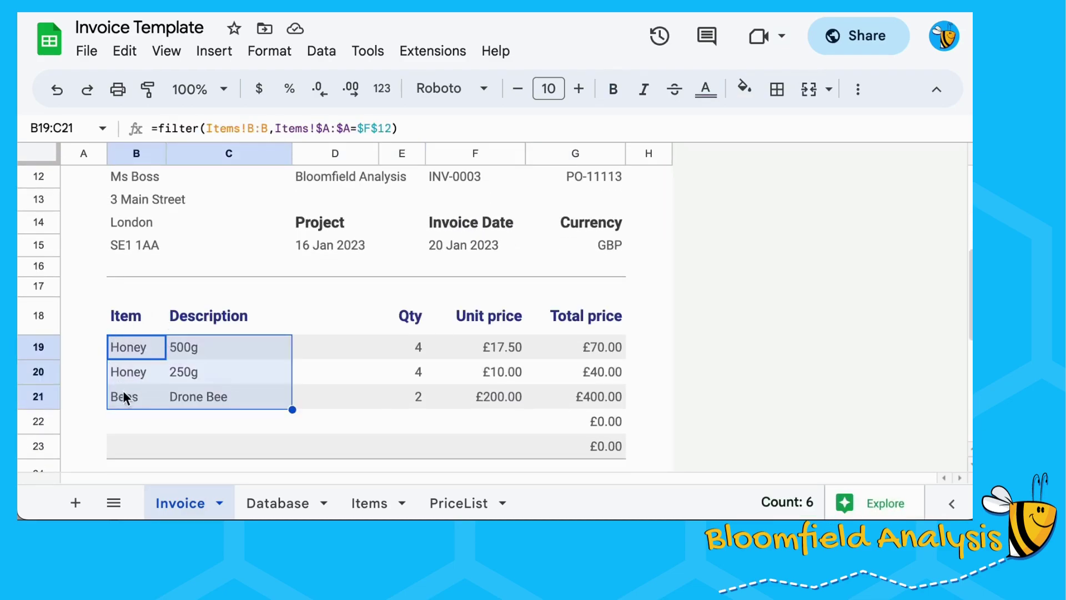
left_click(131, 341)
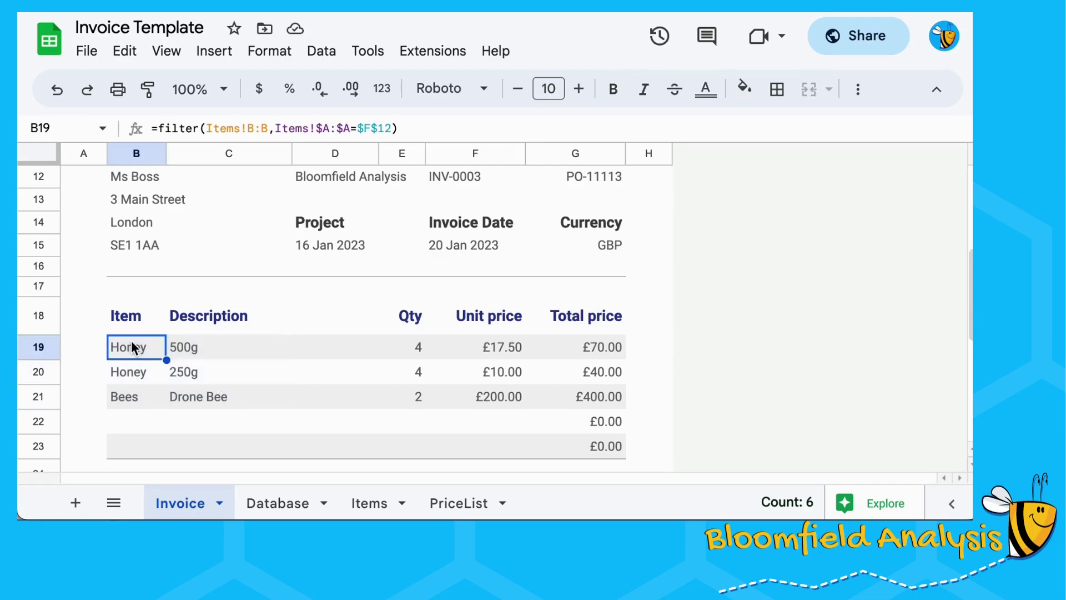
left_click(217, 341)
left_click(106, 358)
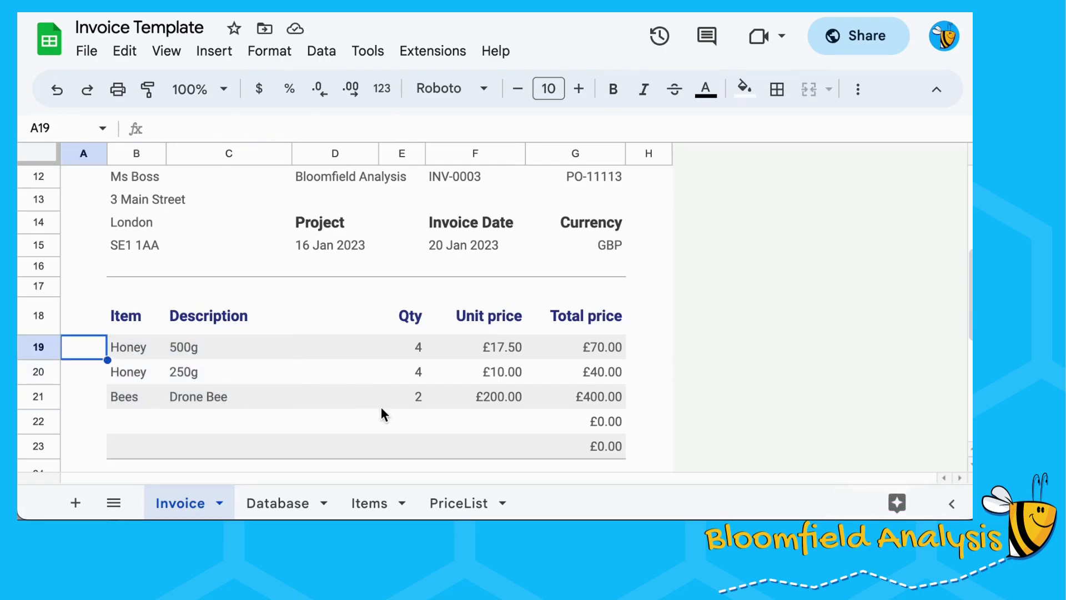
On the Items sheet, set row 17 to Honey with the 500g description, and clear that description
left_click(365, 507)
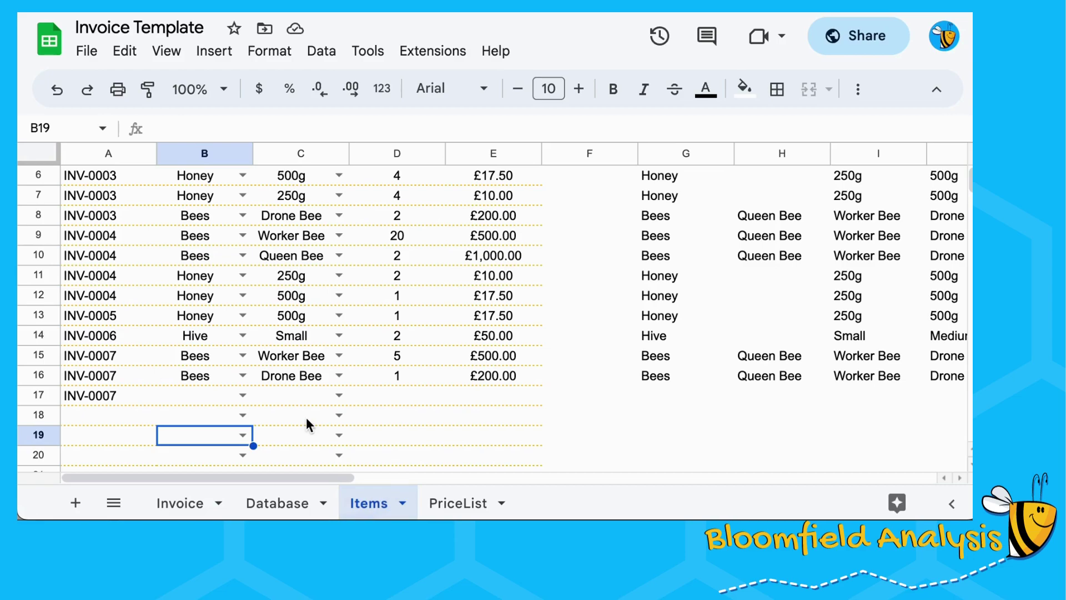
left_click(243, 395)
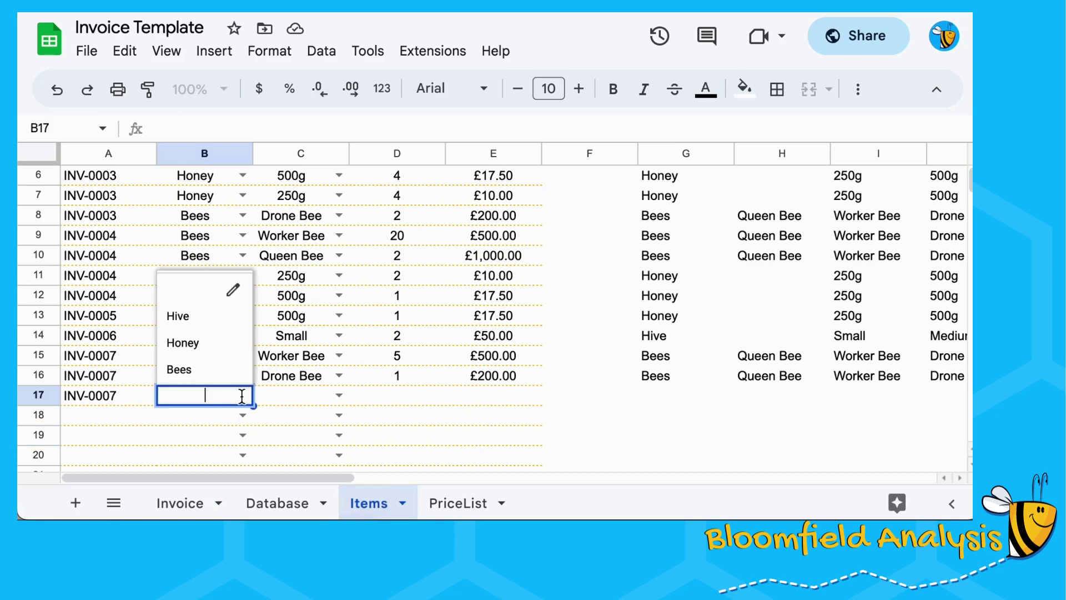
left_click(218, 345)
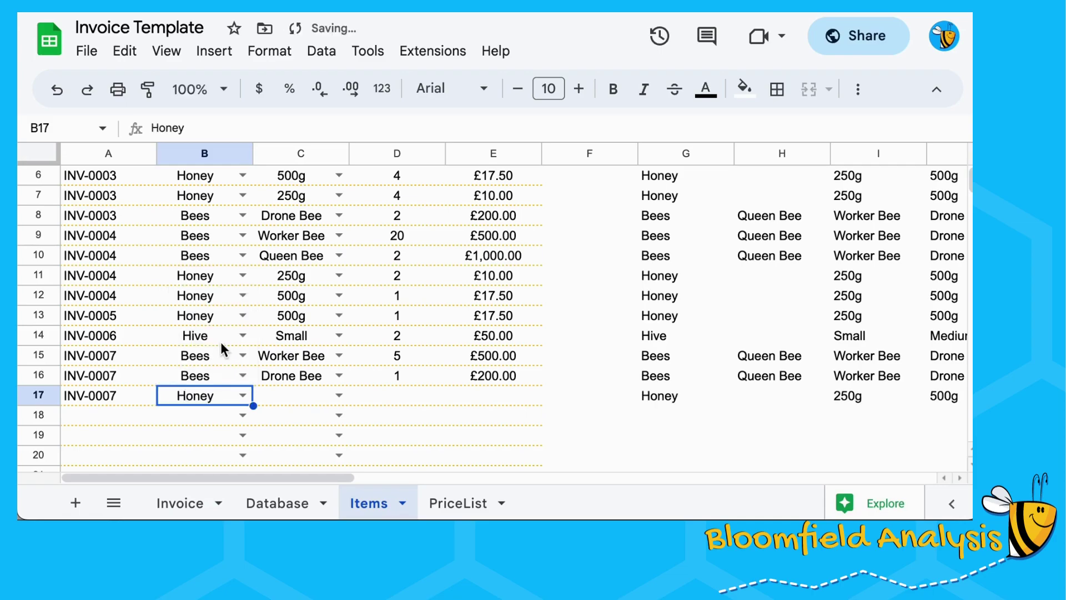
left_click(339, 395)
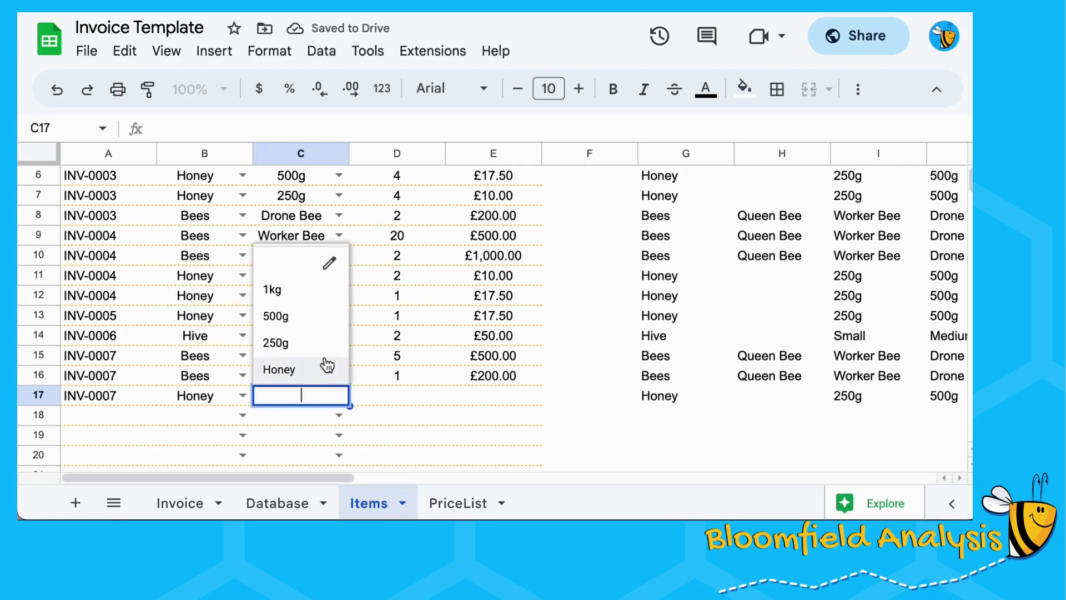
left_click(327, 327)
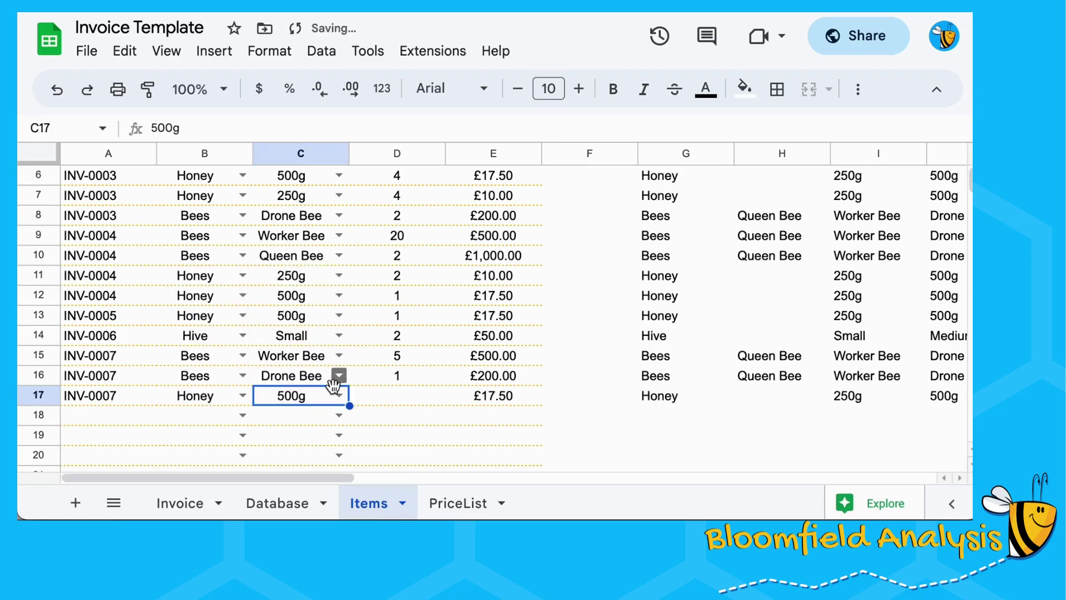
key("Delete")
Fill row 17 of the Items sheet with the item Bees, the description Queen Bee and a quantity of 2
left_click(242, 396)
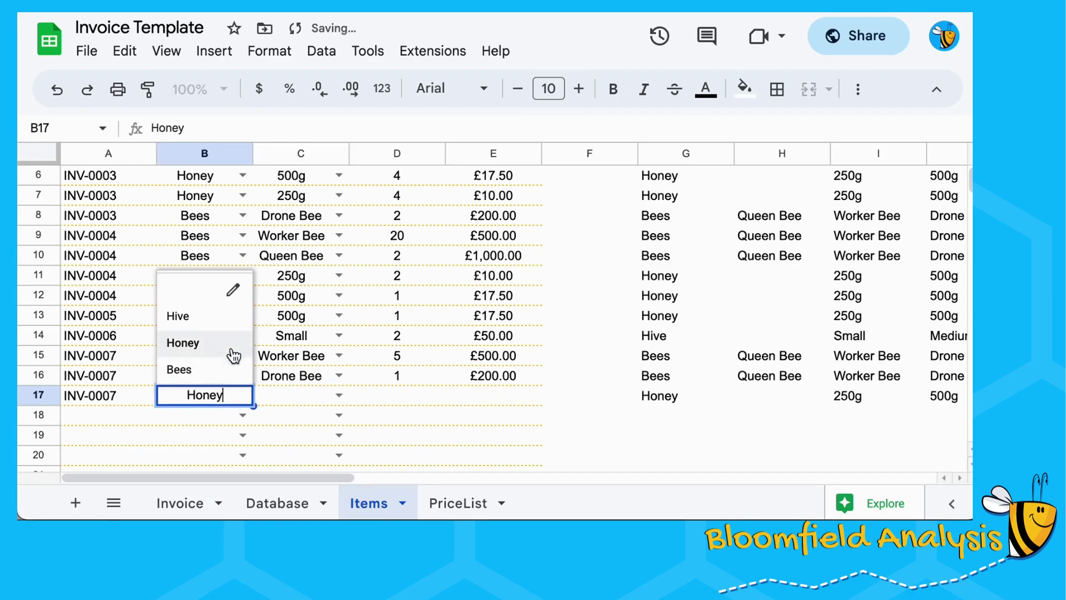
left_click(231, 369)
left_click(340, 396)
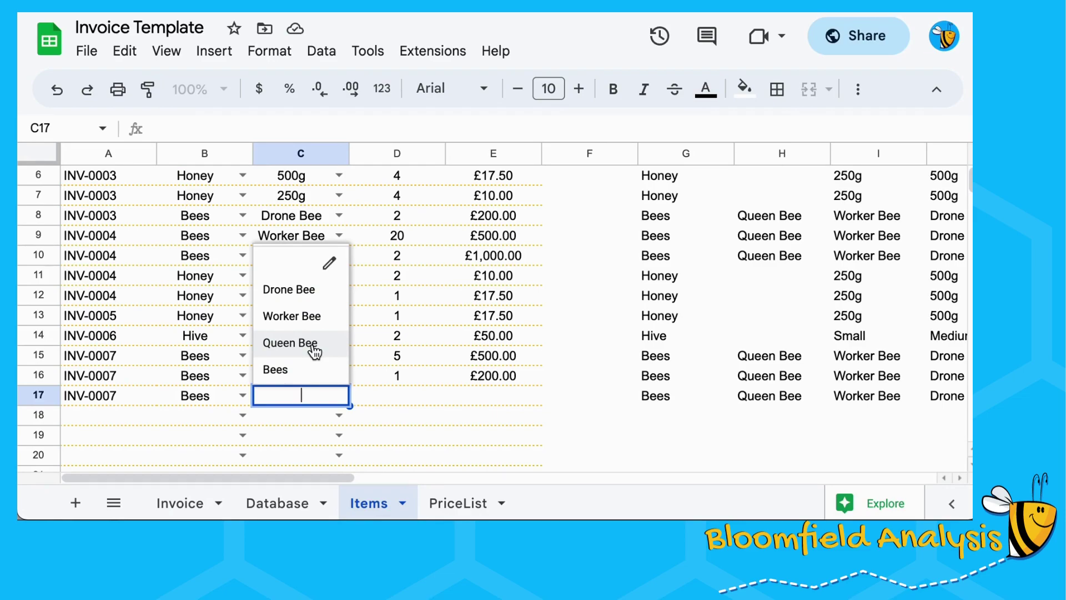
left_click(313, 345)
left_click(228, 373)
left_click(391, 394)
type("2")
key("Return")
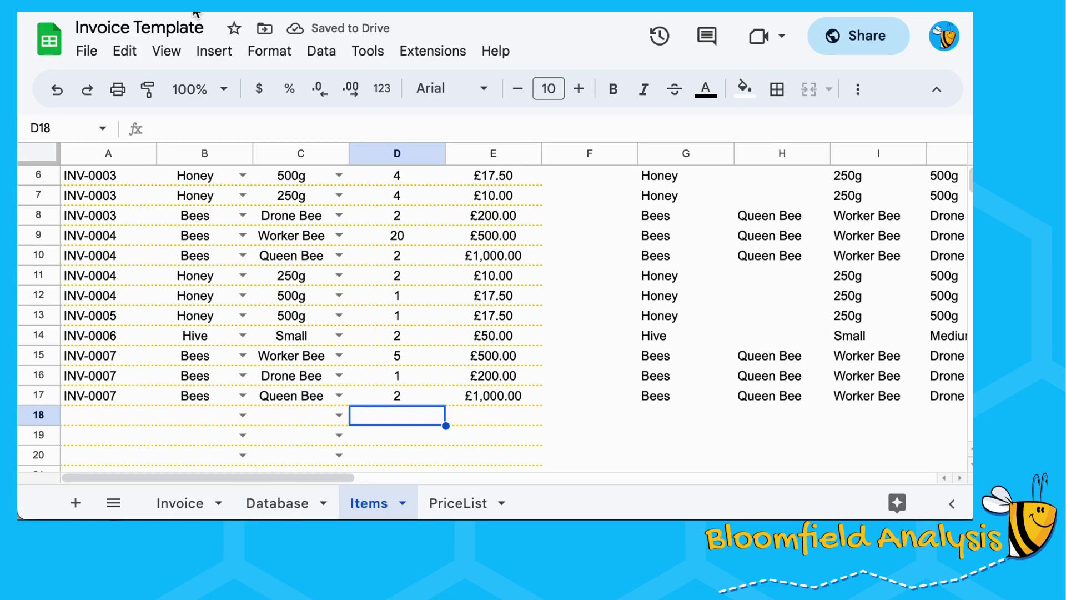
Create a new spreadsheet from the Invoice template in the Work section of the template gallery
left_click(87, 51)
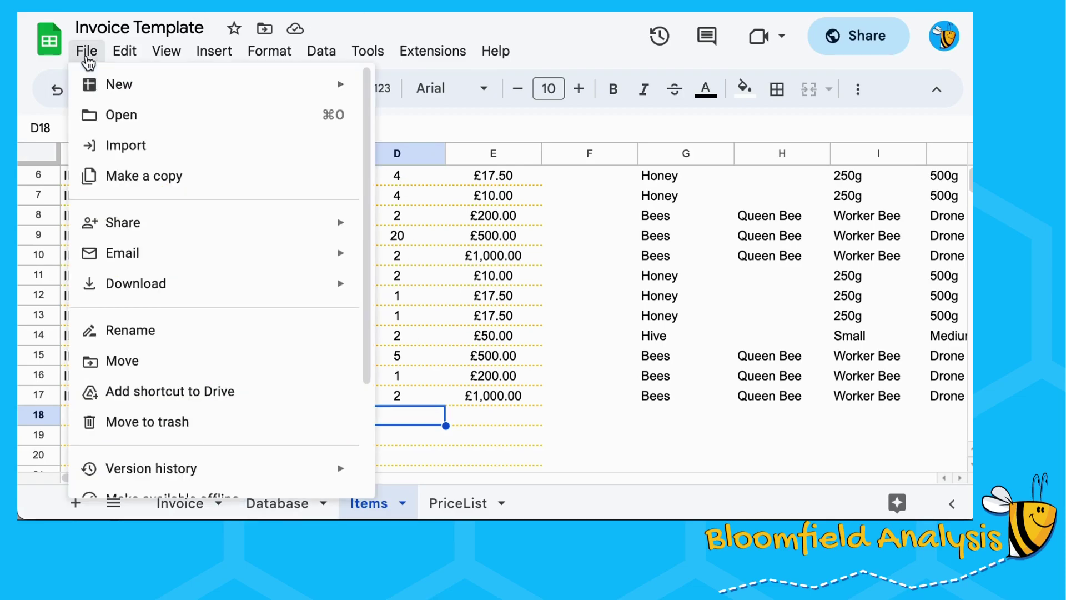
mouse_move(106, 91)
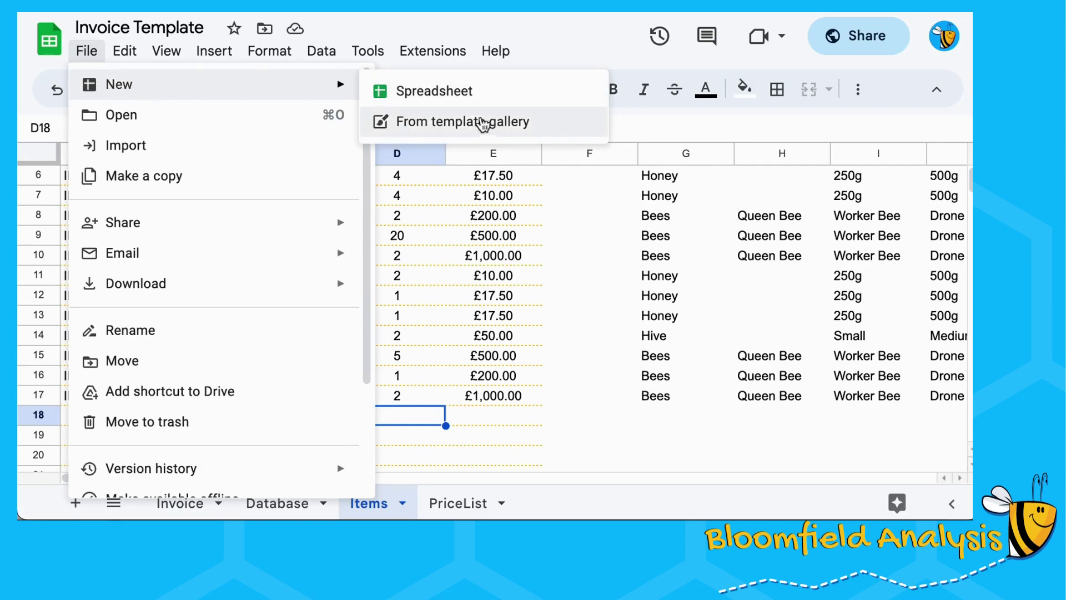
left_click(492, 124)
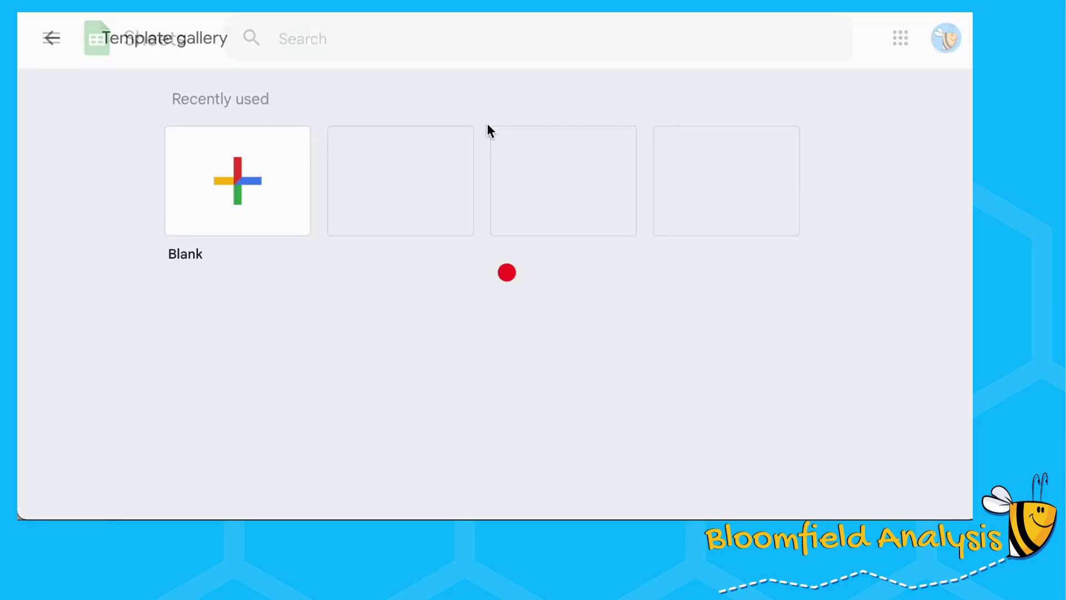
scroll(298, 358, "down", 12)
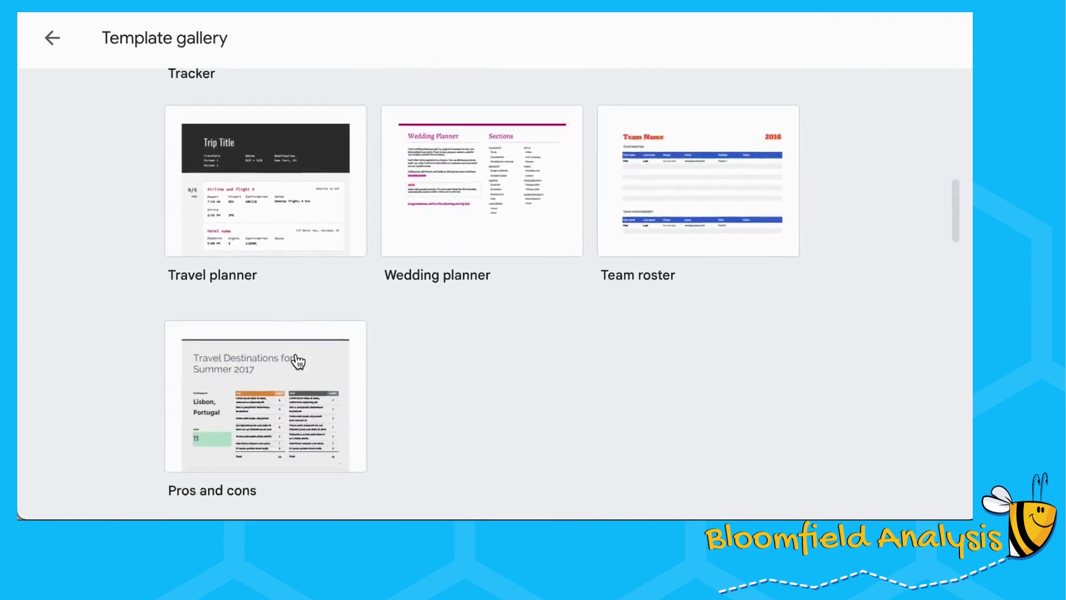
scroll(299, 362, "down", 8)
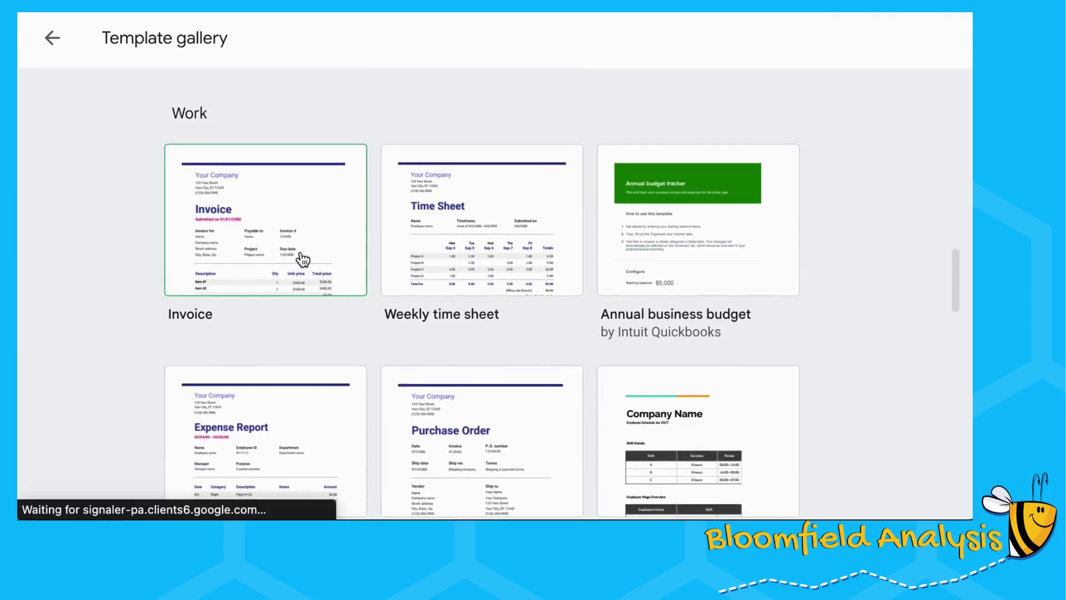
left_click(243, 249)
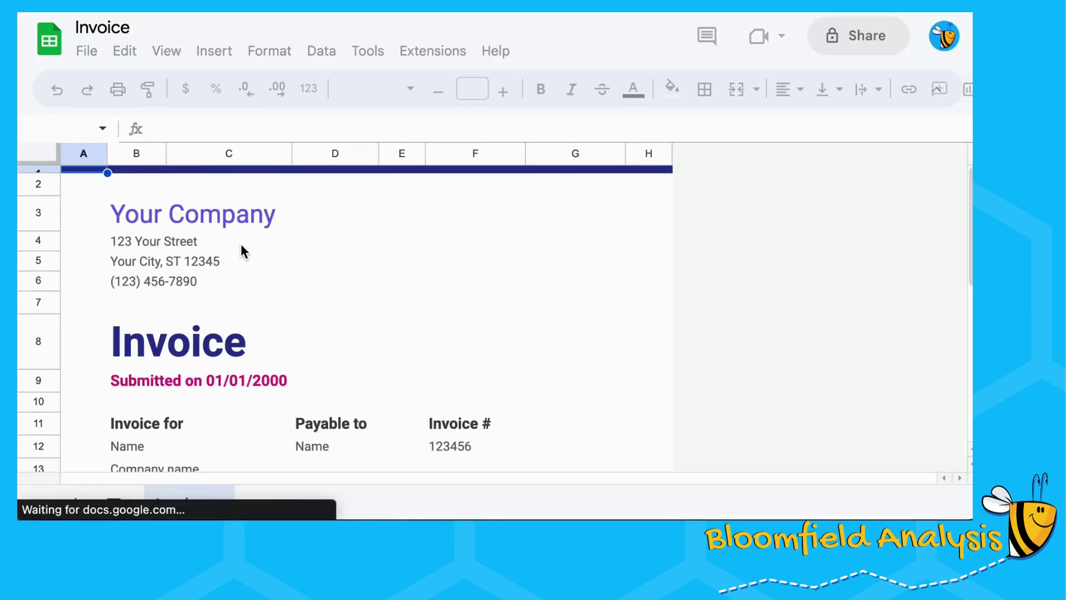
Examine the new invoice's address block, details area, item table and totals, including the merged description cells
scroll(245, 334, "down", 2)
scroll(246, 350, "up", 2)
scroll(245, 348, "down", 5)
left_click_drag(195, 303, 476, 371)
scroll(475, 371, "down", 2)
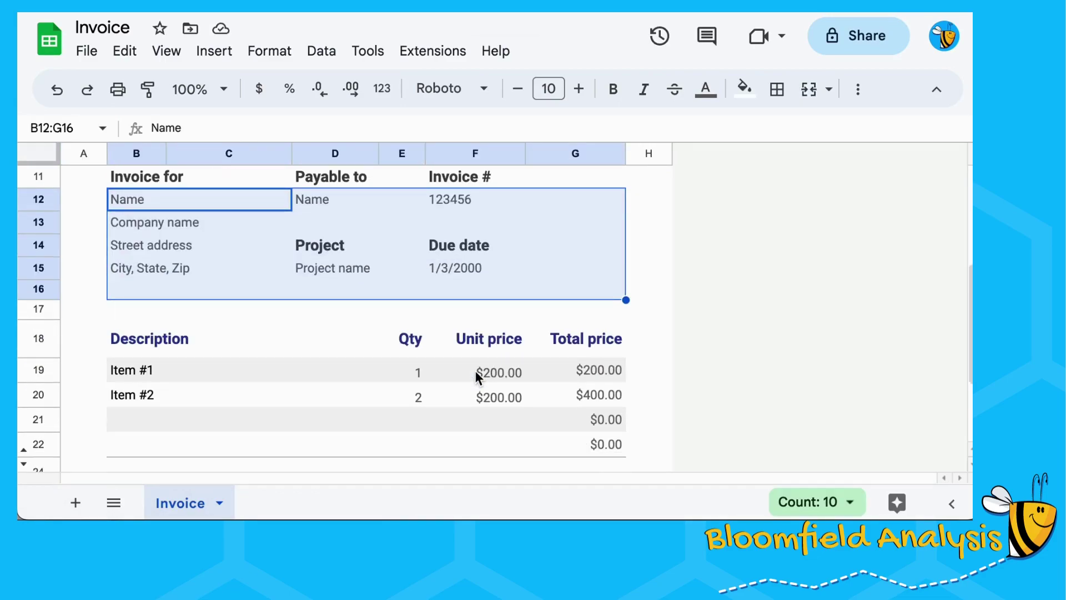
scroll(476, 371, "down", 3)
left_click(151, 301)
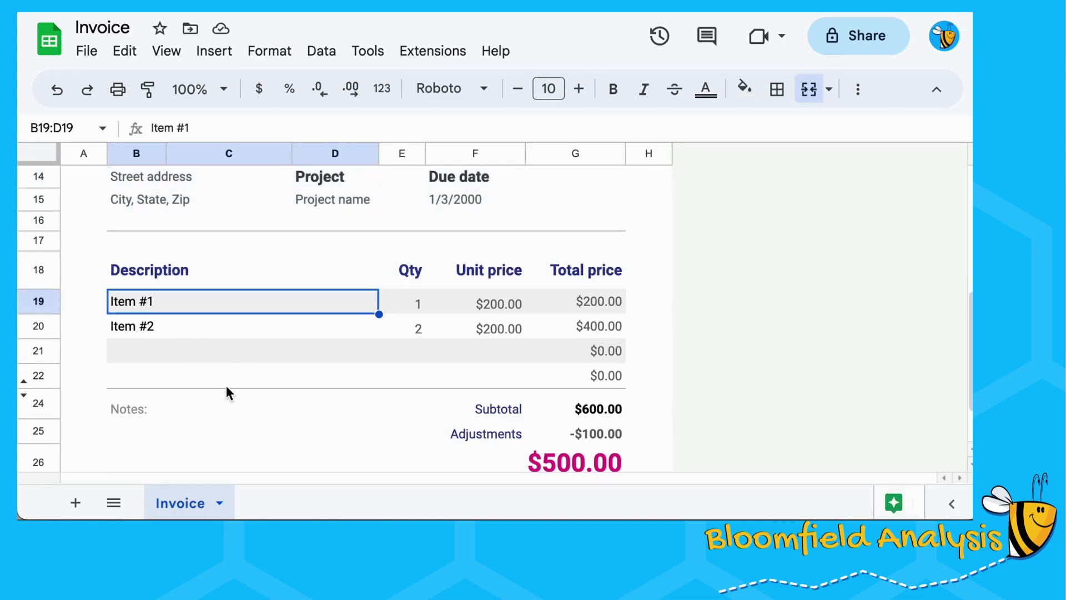
key("Up")
key("Down")
key("Down")
key("Down")
key("Down")
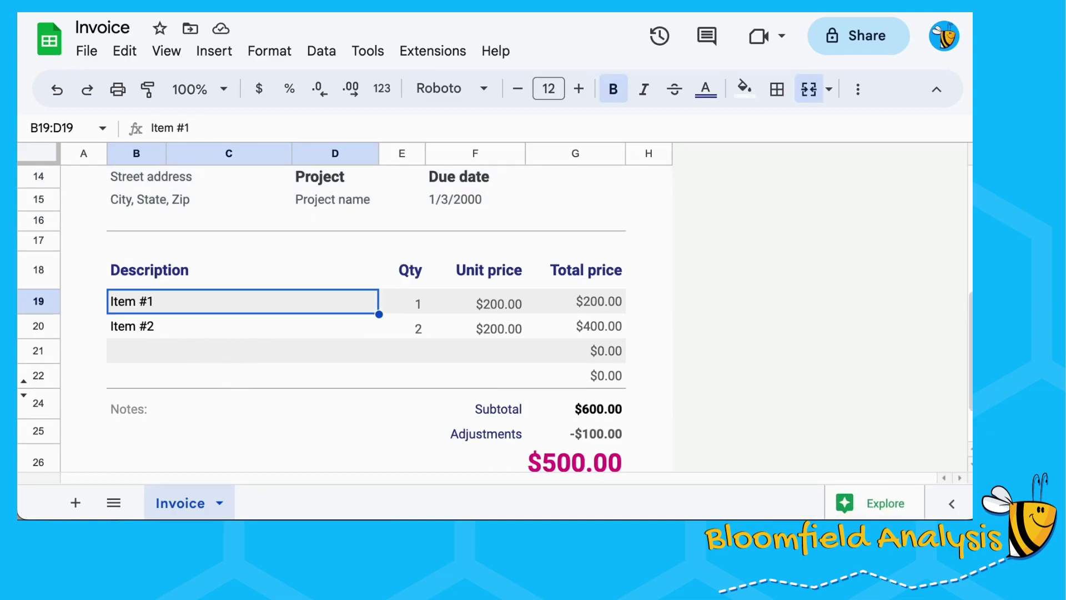
Unmerge the Description header and the four item description cells below it, spanning columns B to D in rows 18 to 22
key("Up")
key("Up")
key("Up")
key("Up")
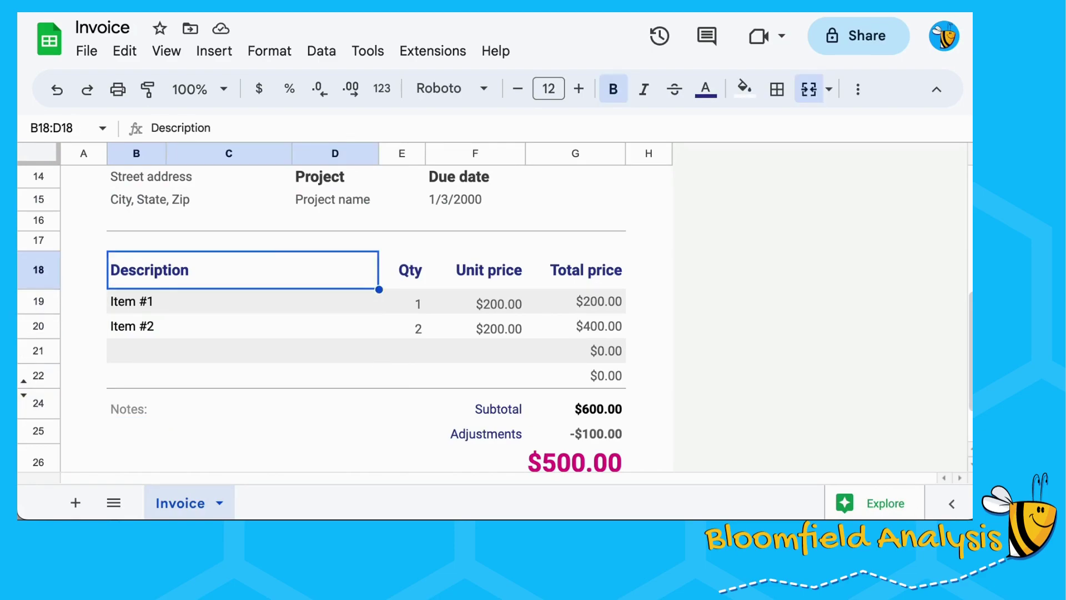
left_click(808, 94)
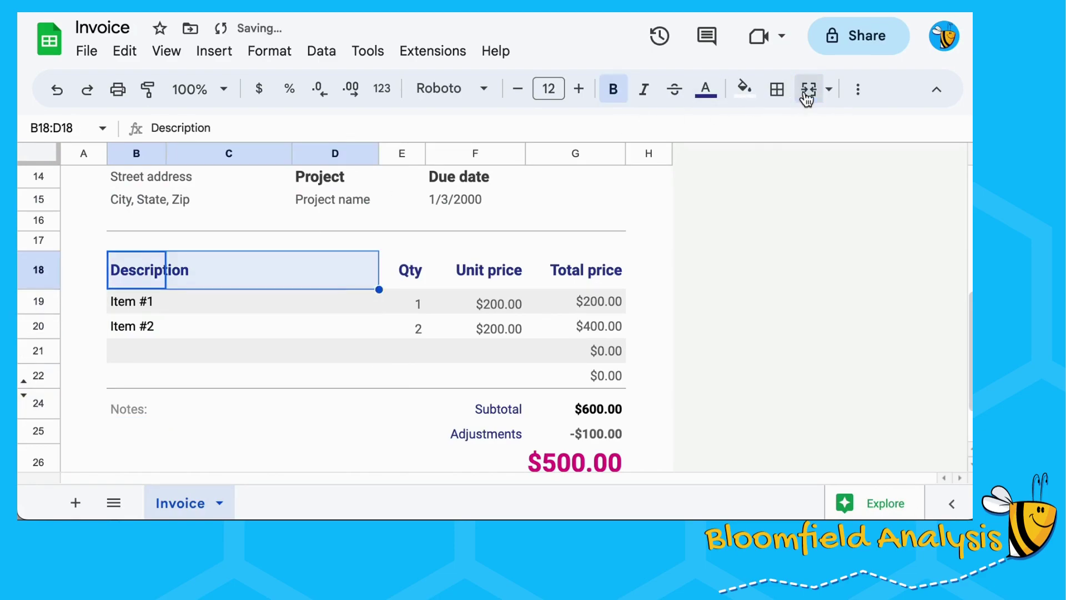
key("Down")
left_click(808, 94)
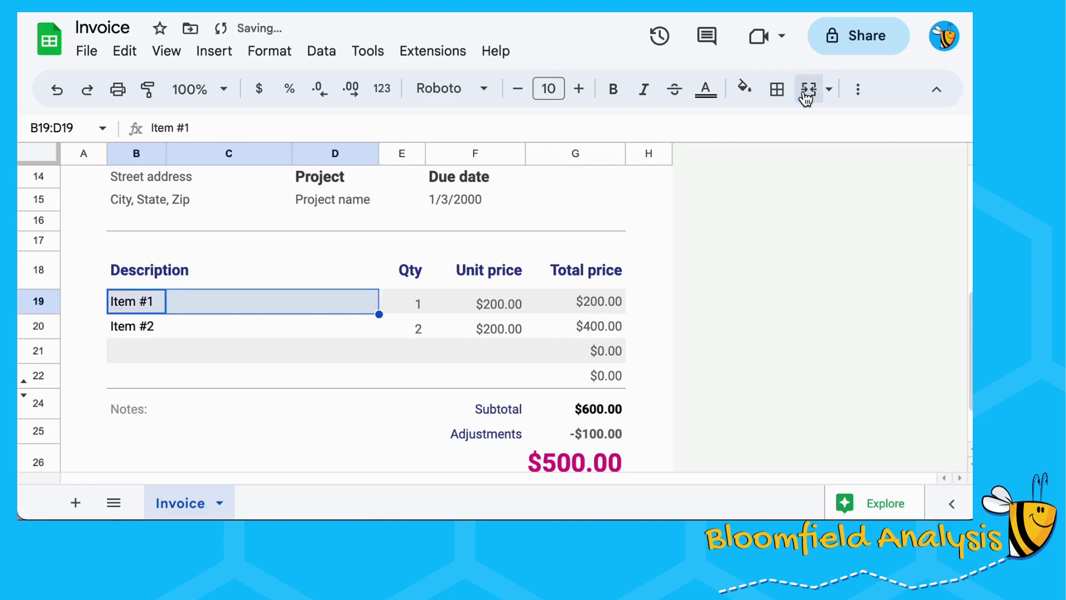
key("Down")
left_click(806, 98)
key("Down")
left_click(806, 97)
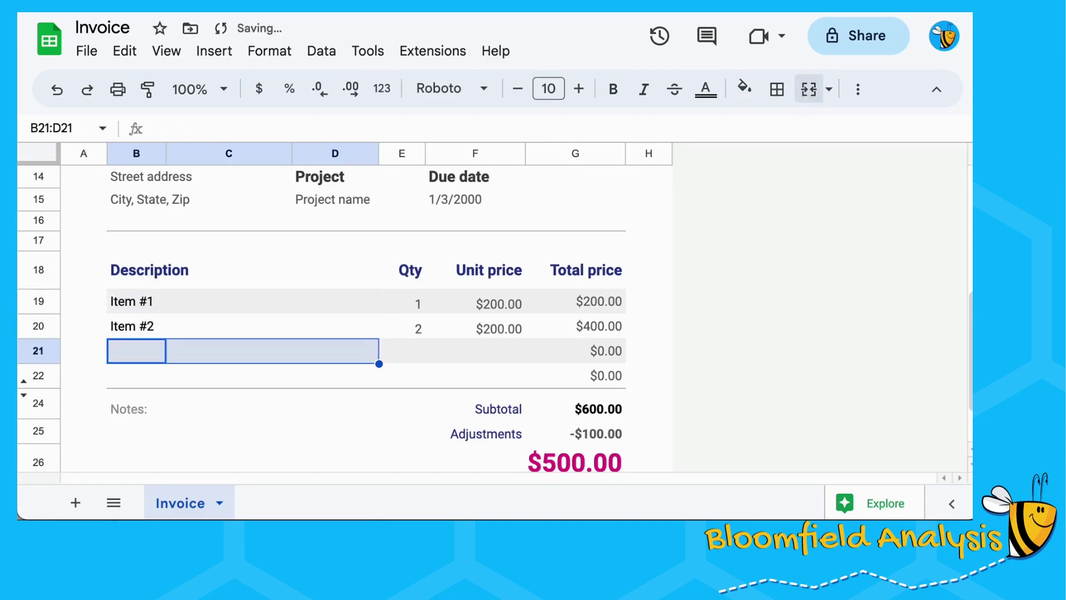
key("Down")
left_click(807, 98)
key("Up")
key("Right")
key("Right")
key("Right")
key("Right")
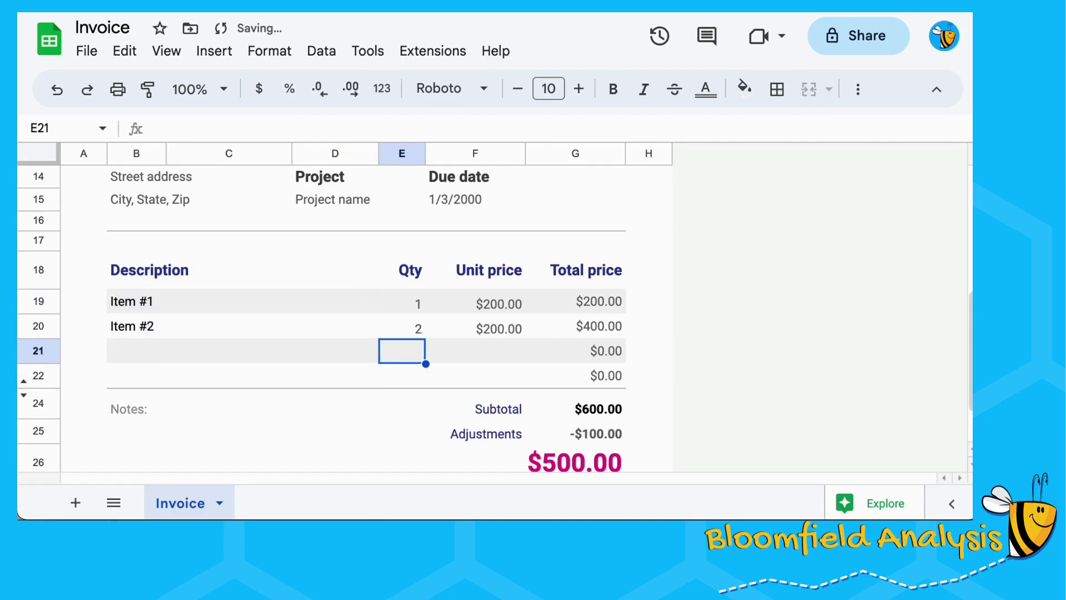
Add a new sheet to the invoice spreadsheet and rename it PriceList
left_click(74, 502)
left_click(254, 507)
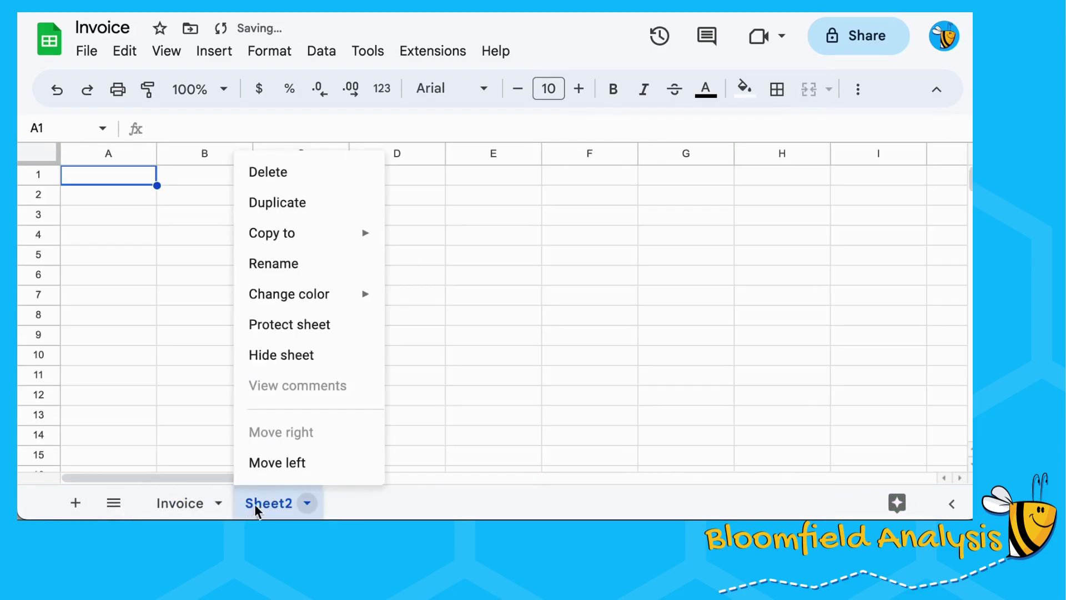
left_click(311, 276)
type("PriceList")
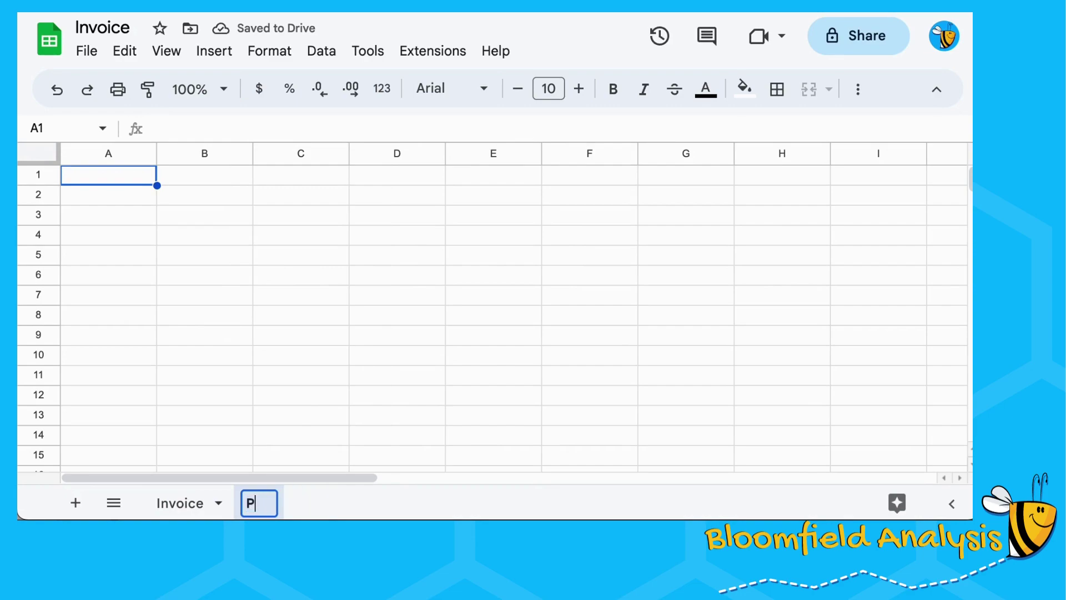
key("Return")
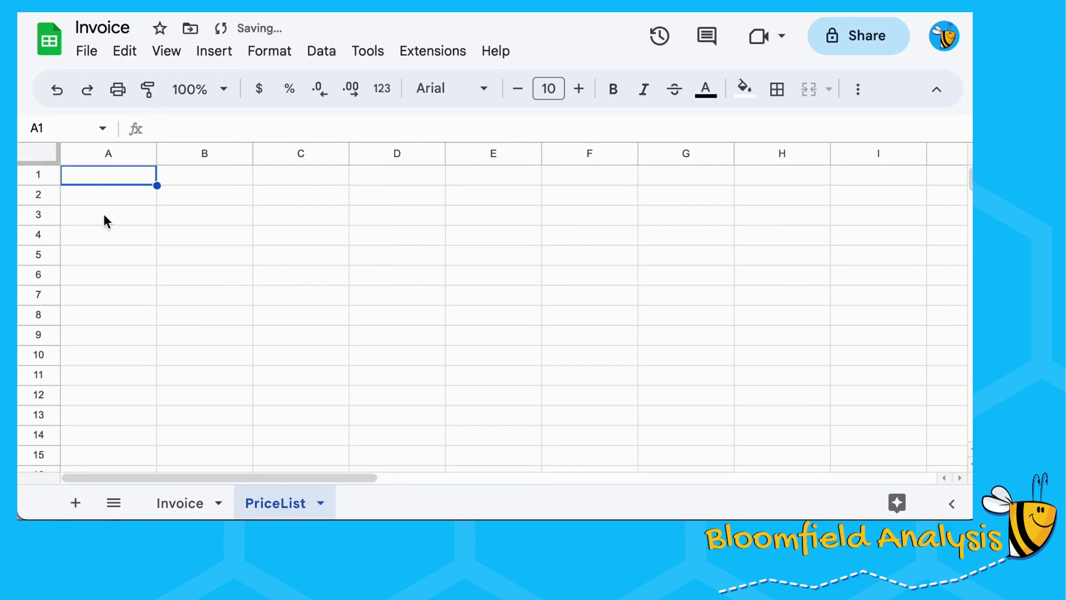
Enter the headers Item, Description and Price in cells A1 to C1 of the PriceList sheet
left_click(110, 181)
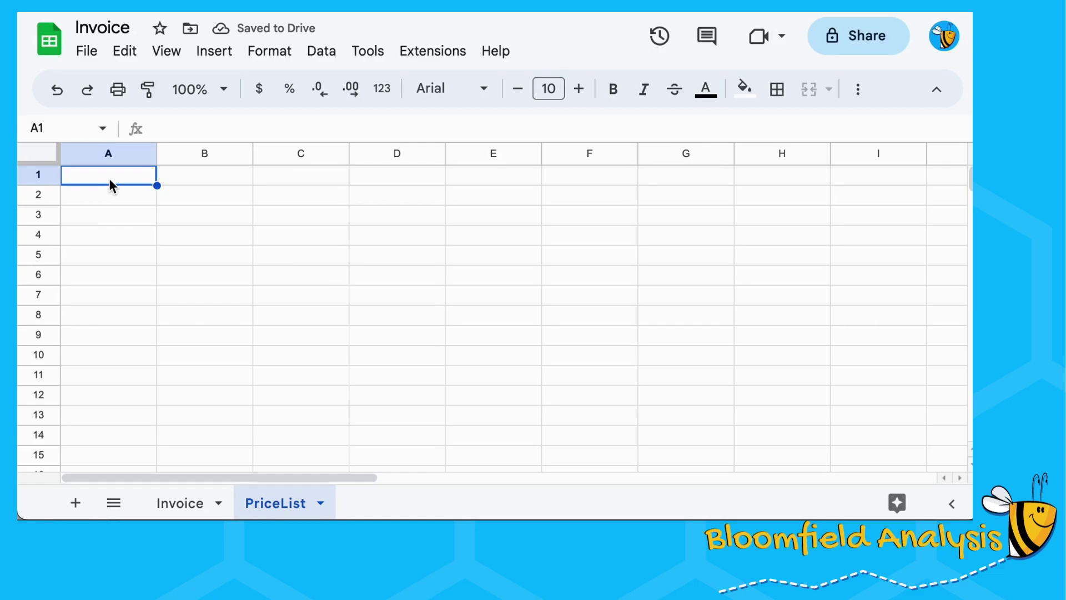
type("Item")
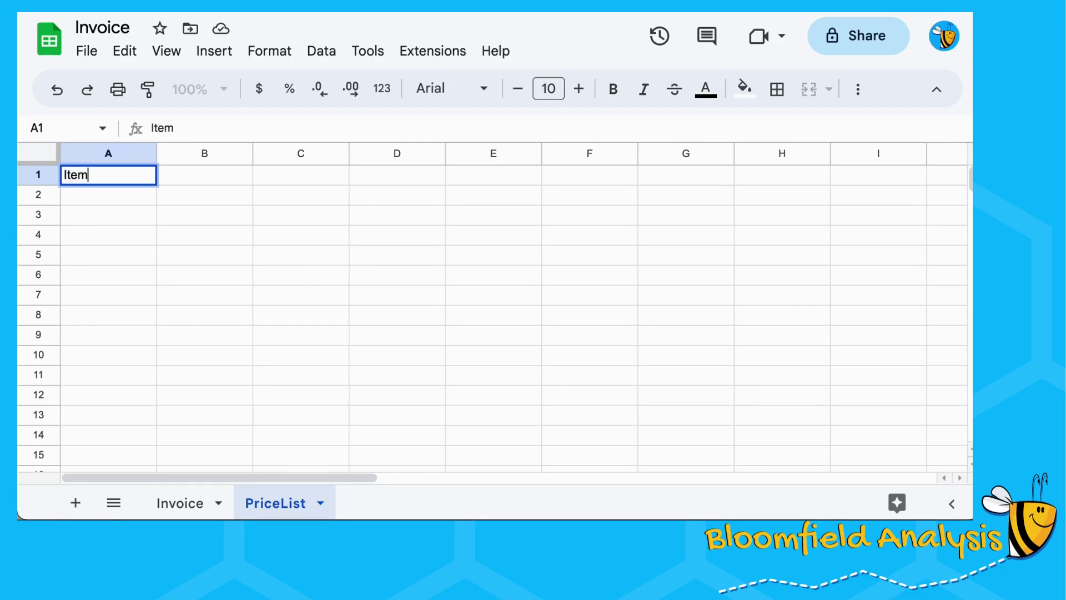
key("Tab")
type("Desc")
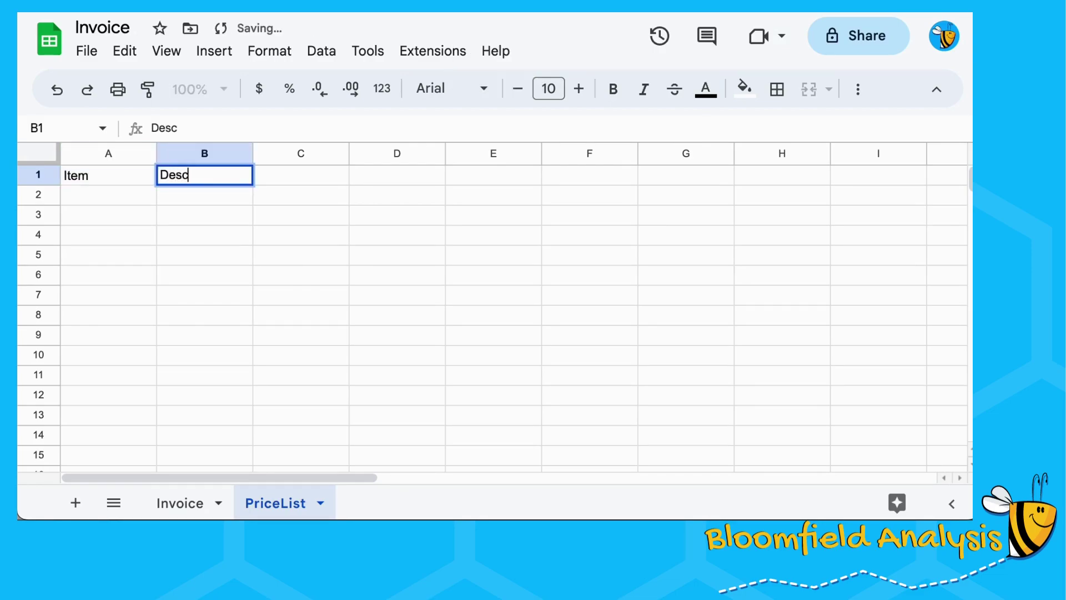
type("ription")
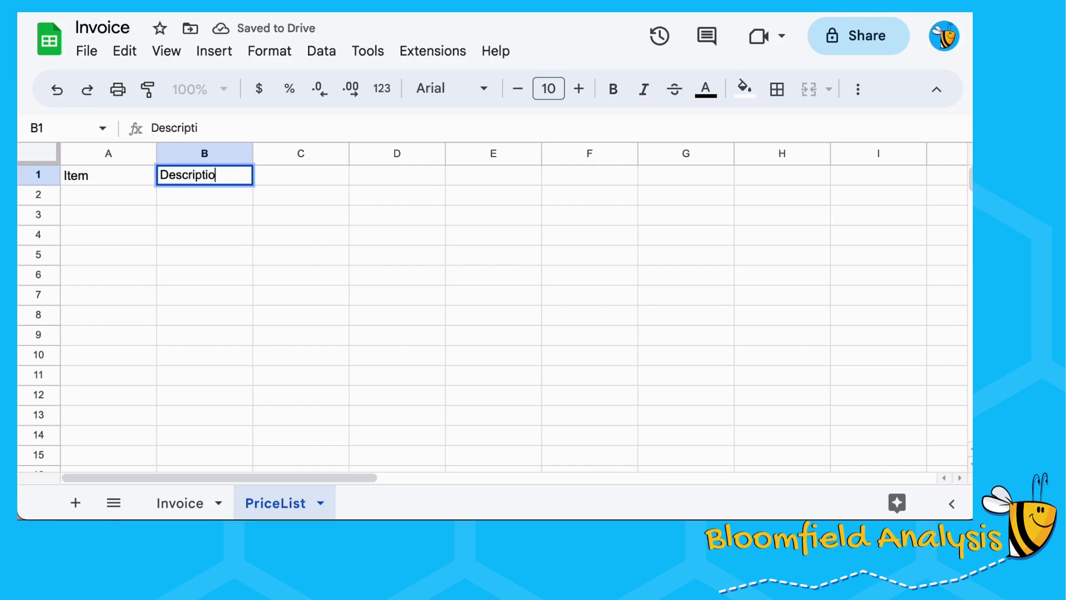
key("Return")
left_click(108, 175)
left_click_drag(108, 175, 108, 214)
left_click(205, 175)
left_click(300, 175)
type("Price")
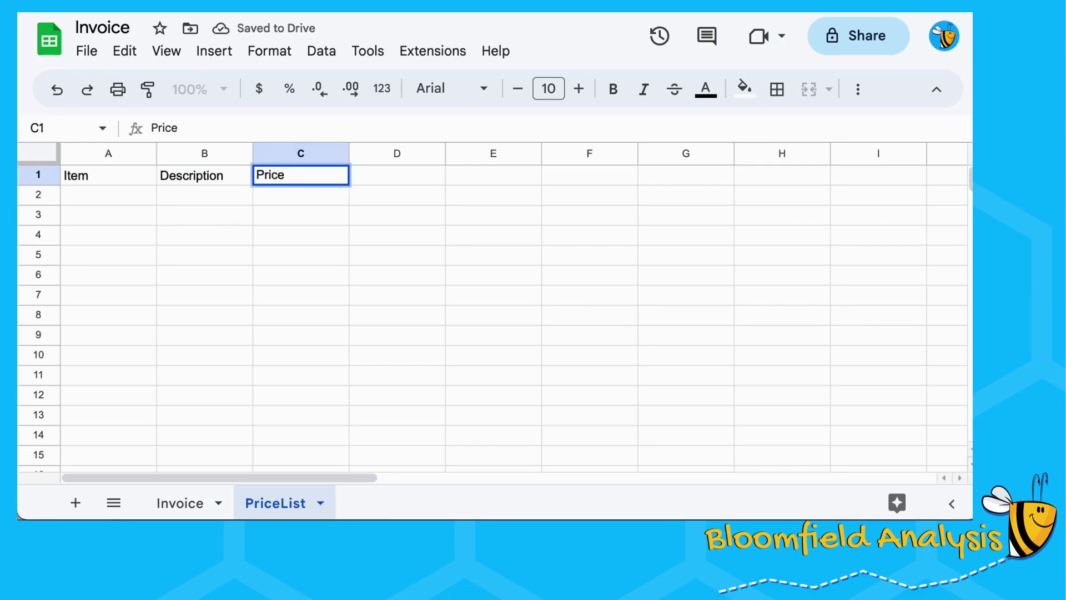
Paste the formatted price table over A1:C13, containing the Bees, Honey and Hive items with their descriptions and prices
key("Return")
key("ctrl+a")
type("Item\tDescription\tPrice Bees\tQueen Bee\t$1,000.00 Bees\tWorker Bee\t$500.00 Bees\tDrone Bee\t$200.00 Honey\t250g\t$10.00 Honey\t500g\t$17.50 Honey\t1kg\t$25.00 Hive\tSmall\t$50.00 Hive\tMedium\t$75.00 Hive\tLarge\t$1,000.00")
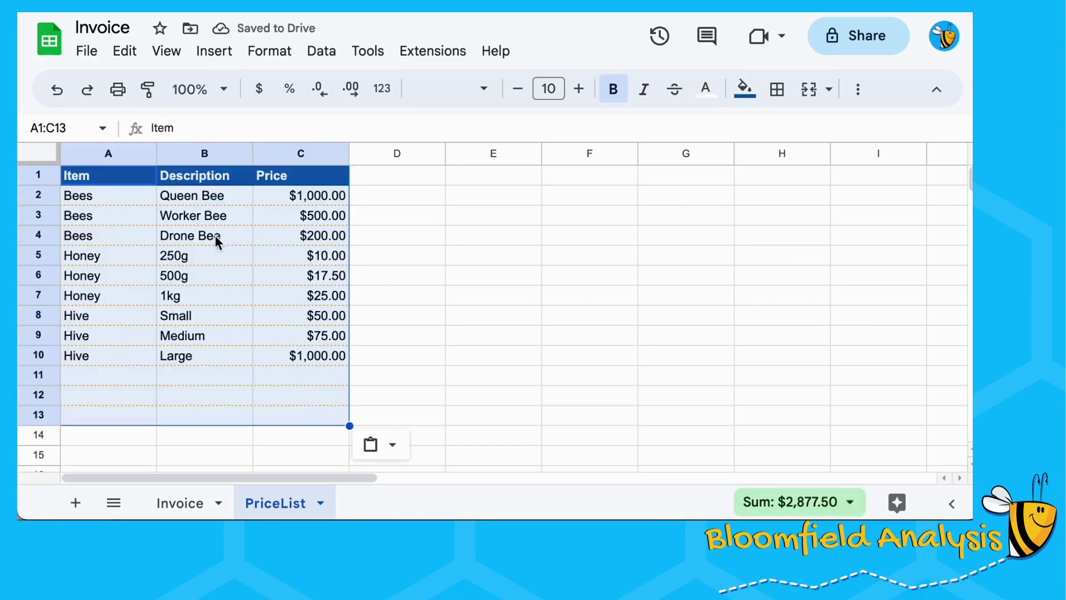
left_click(224, 295)
Examine the item categories in column A and the descriptions in column B of the price list
left_click(118, 198)
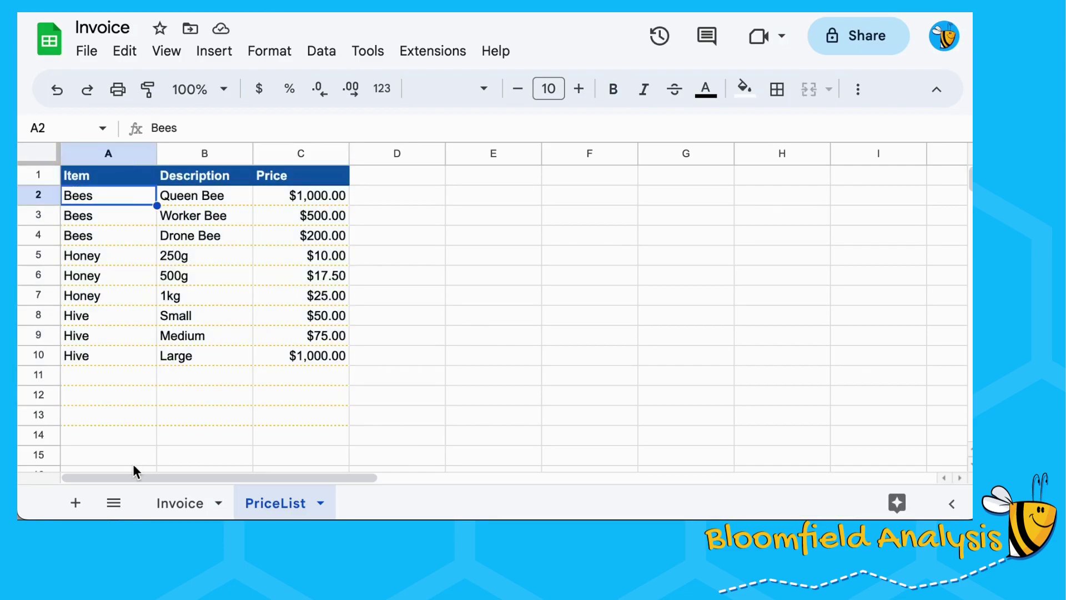
key("shift+Down")
key("shift+Down")
key("shift+Down")
key("shift+Down")
key("shift+Down")
key("shift+Down")
key("shift+Down")
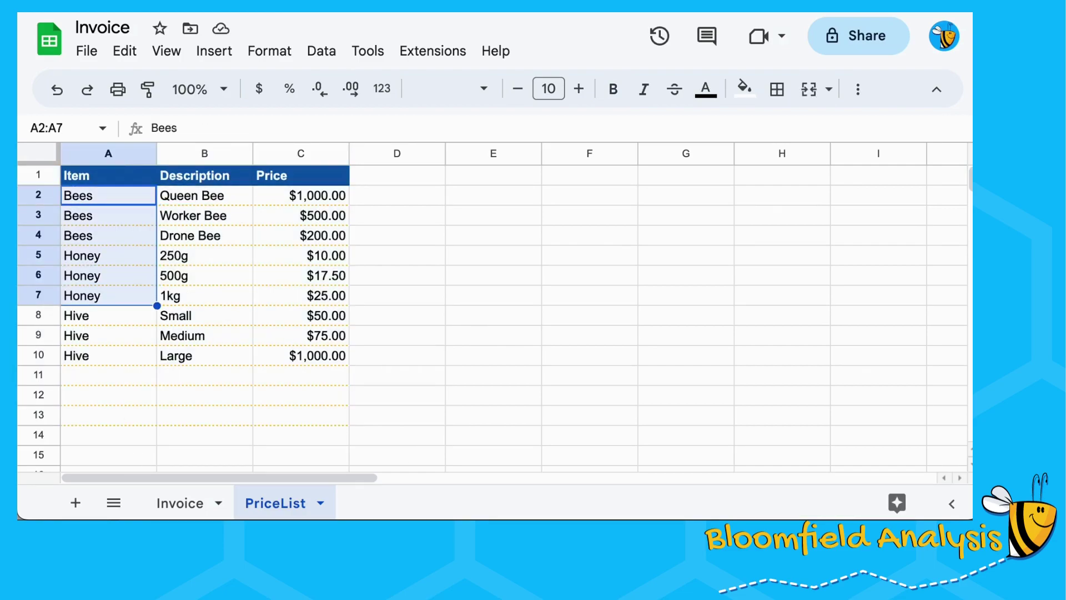
left_click(204, 196)
key("shift+Down")
key("shift+Down")
key("shift+Down")
key("shift+Down")
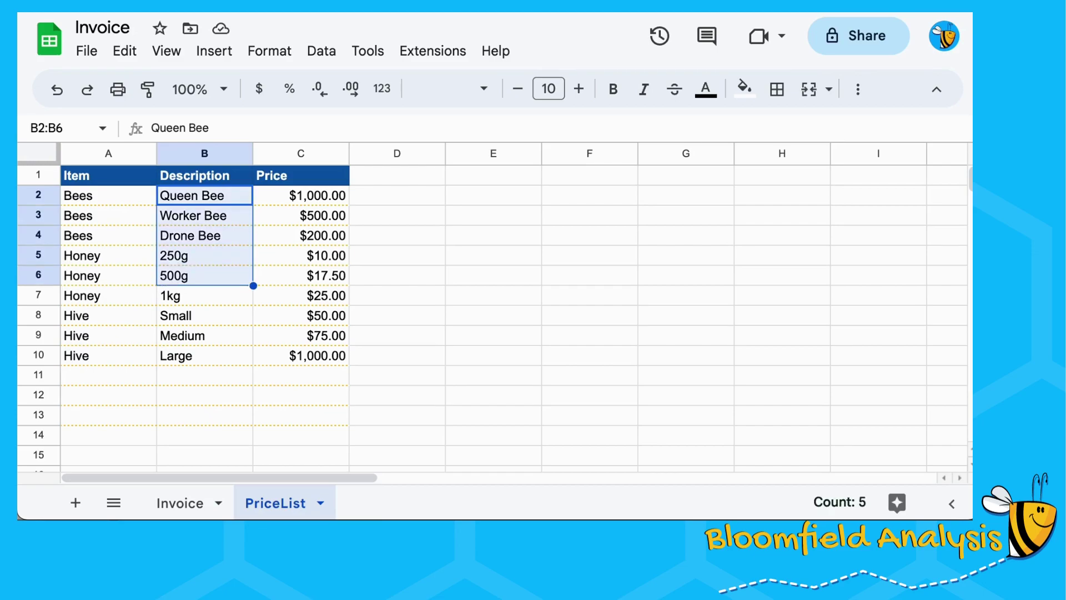
left_click(172, 507)
left_click(263, 502)
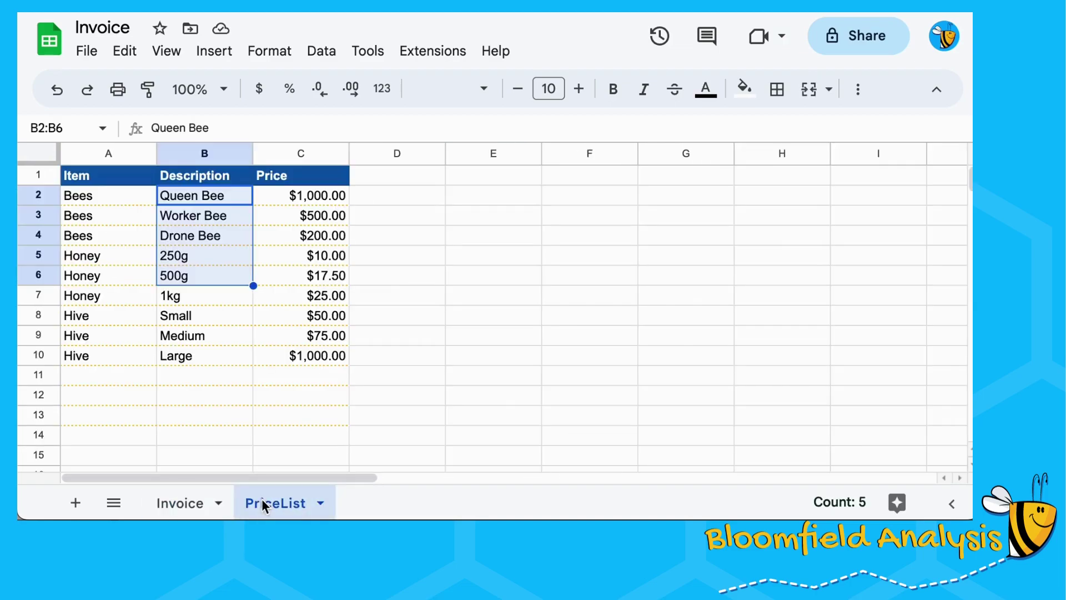
Add another sheet to the spreadsheet and rename it Items
left_click(75, 503)
right_click(356, 501)
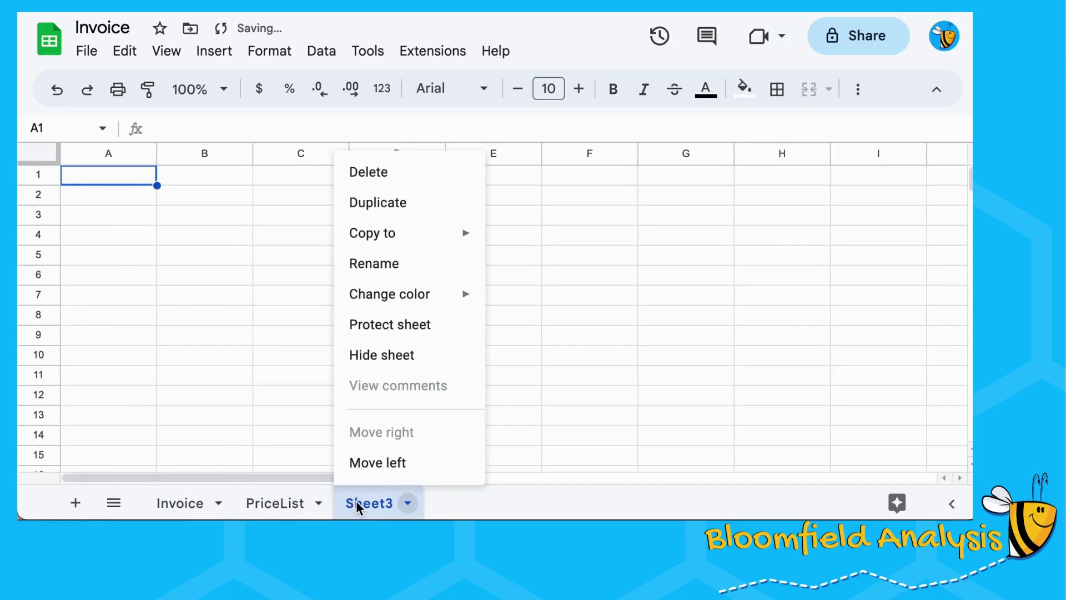
left_click(433, 272)
type("Items")
key("Return")
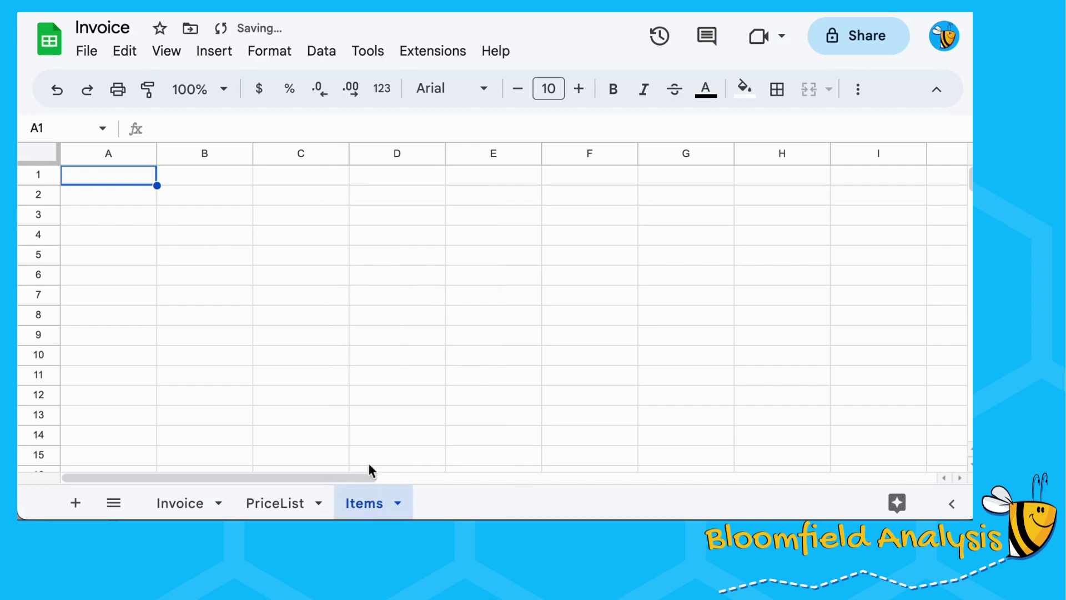
Move the Items sheet between the Invoice and PriceList sheets
left_click_drag(272, 180, 689, 180)
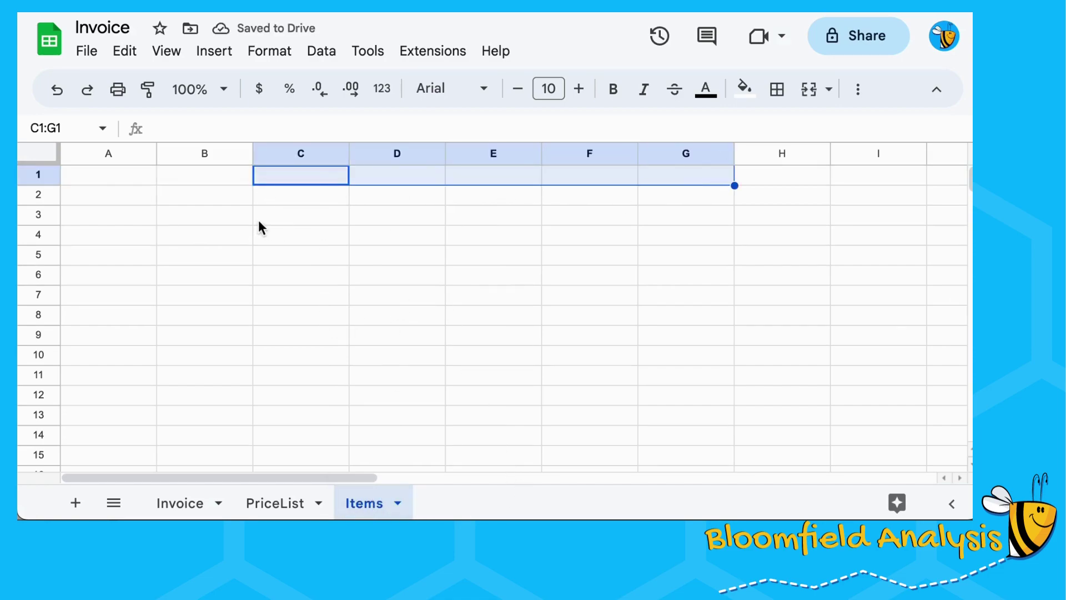
left_click(278, 284)
left_click_drag(369, 502, 227, 482)
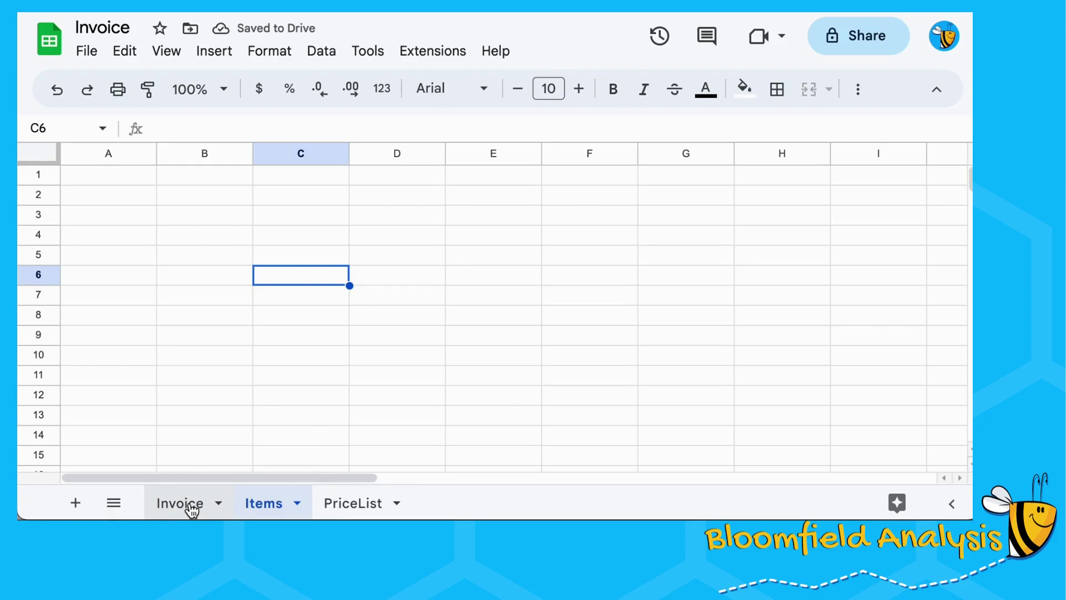
Enter the headers Invoice, Item and Description in cells A1 to C1 of the Items sheet
left_click(128, 194)
key("Up")
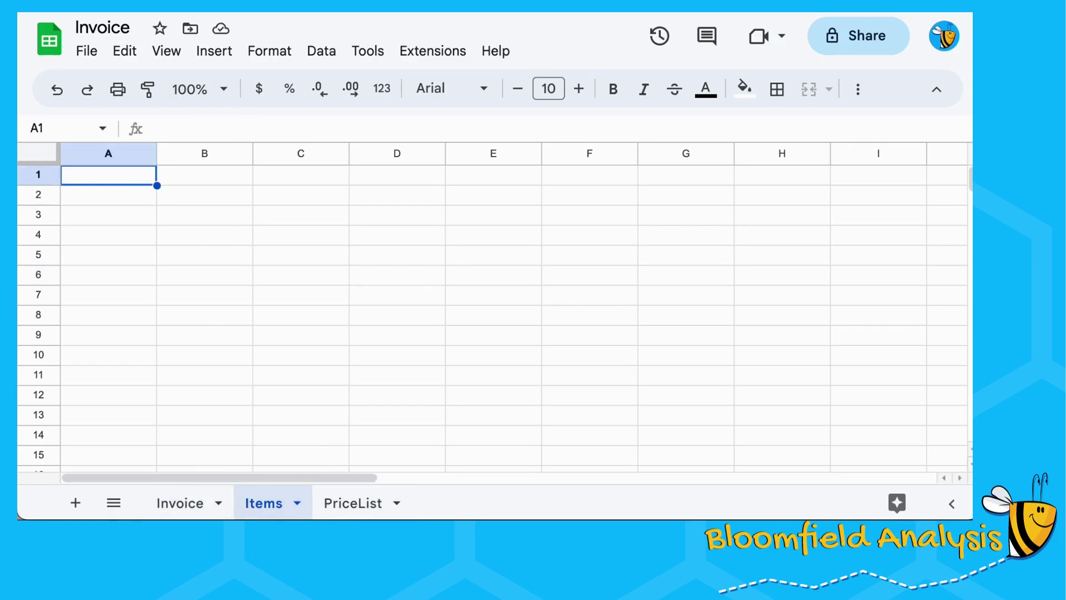
type("Invoice")
key("Tab")
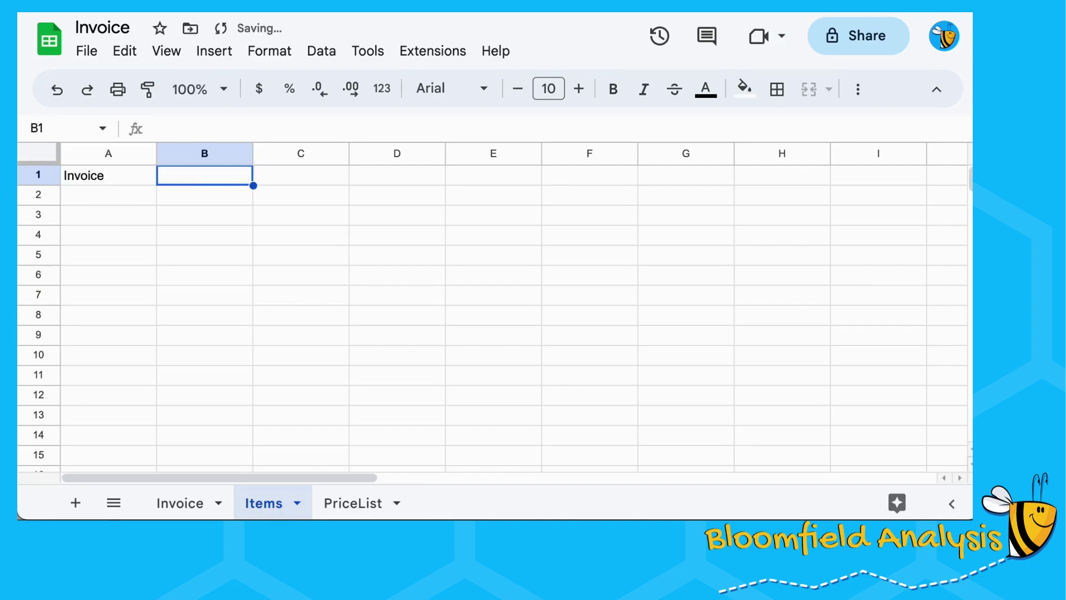
type("Item")
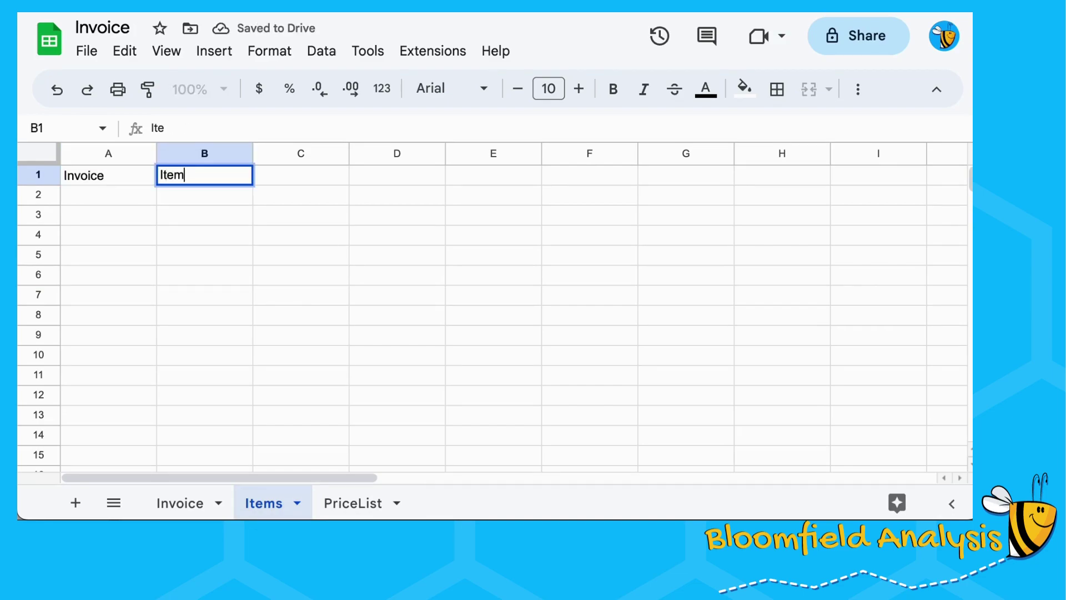
key("Tab")
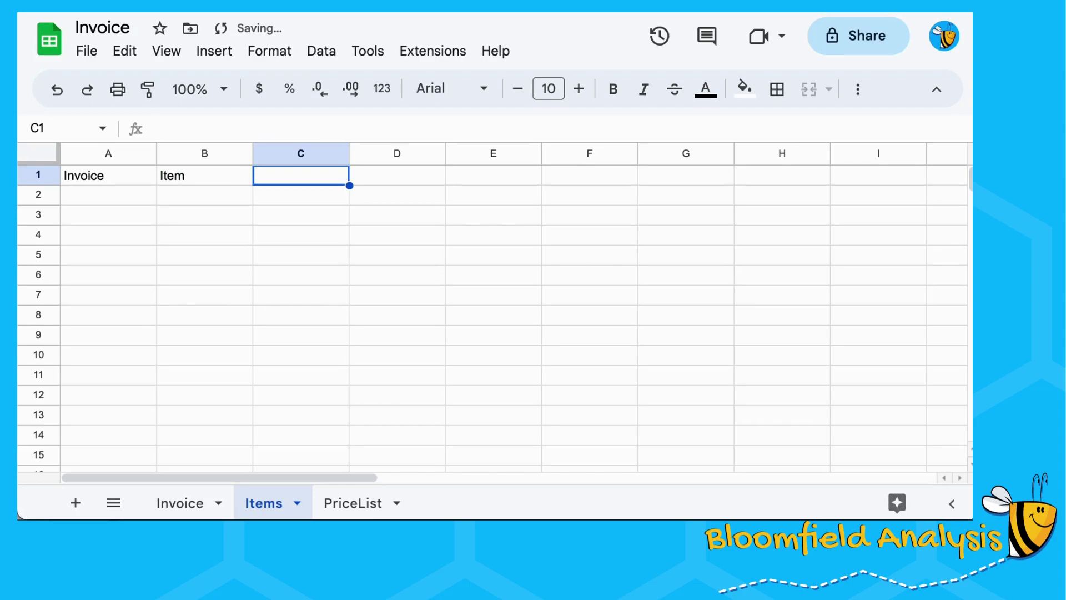
type("Descrip")
key("Return")
Enter INV-001 in cell A2 and copy it down through A4
type("INV")
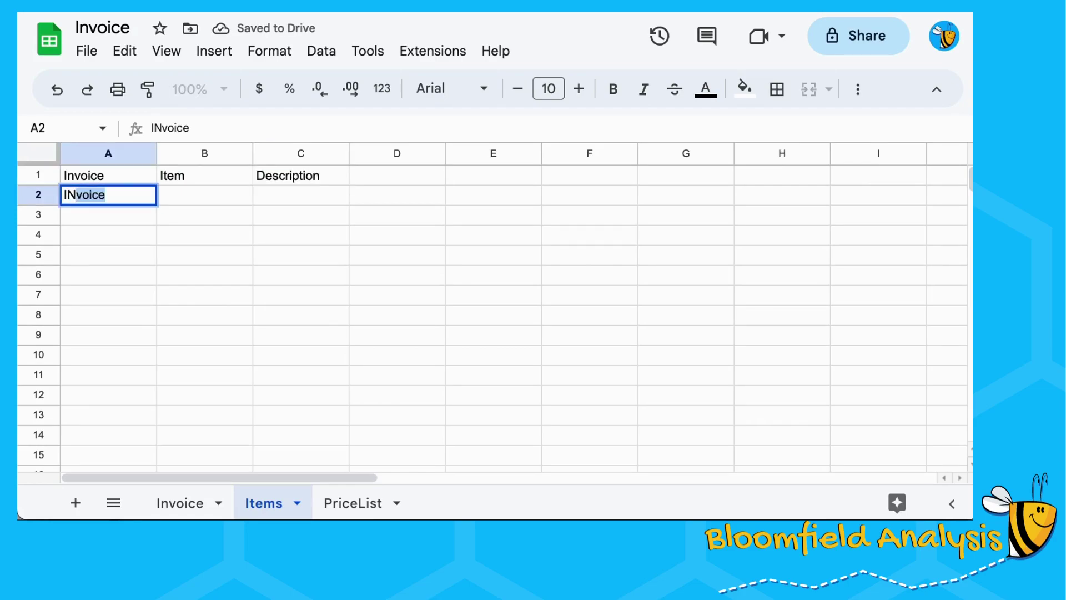
type("-0")
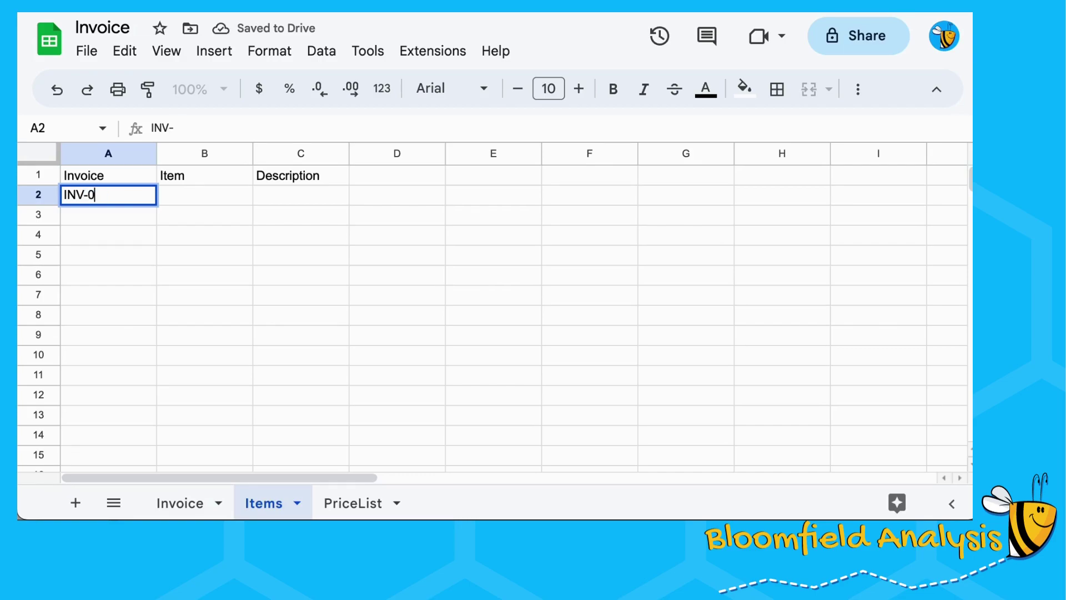
key("Return")
left_click(108, 195)
key("ctrl+c")
left_click(108, 235)
left_click(109, 195)
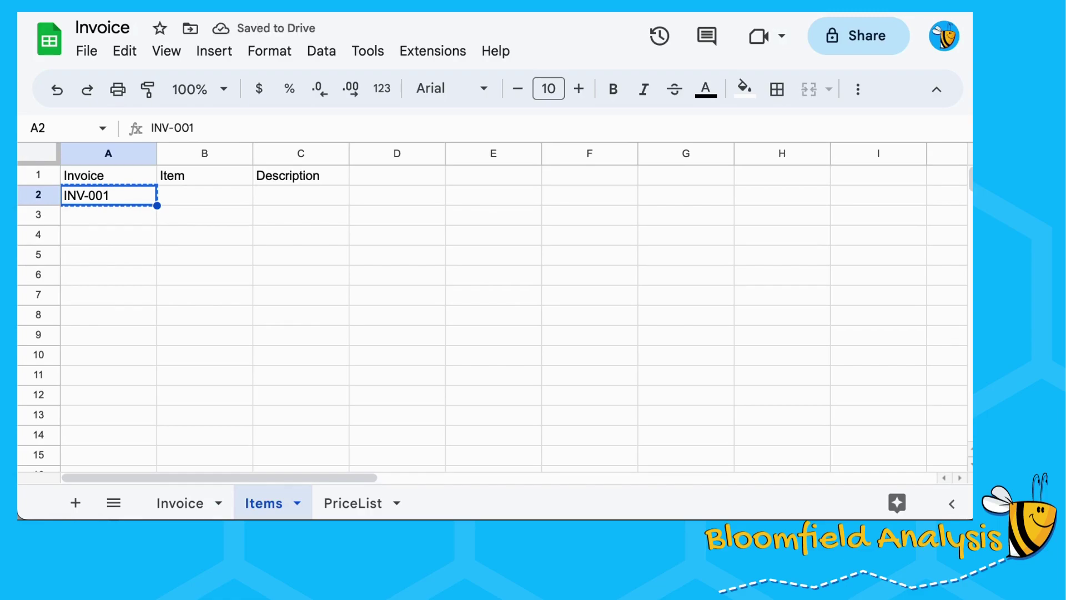
left_click_drag(108, 195, 109, 255)
key("shift+Up")
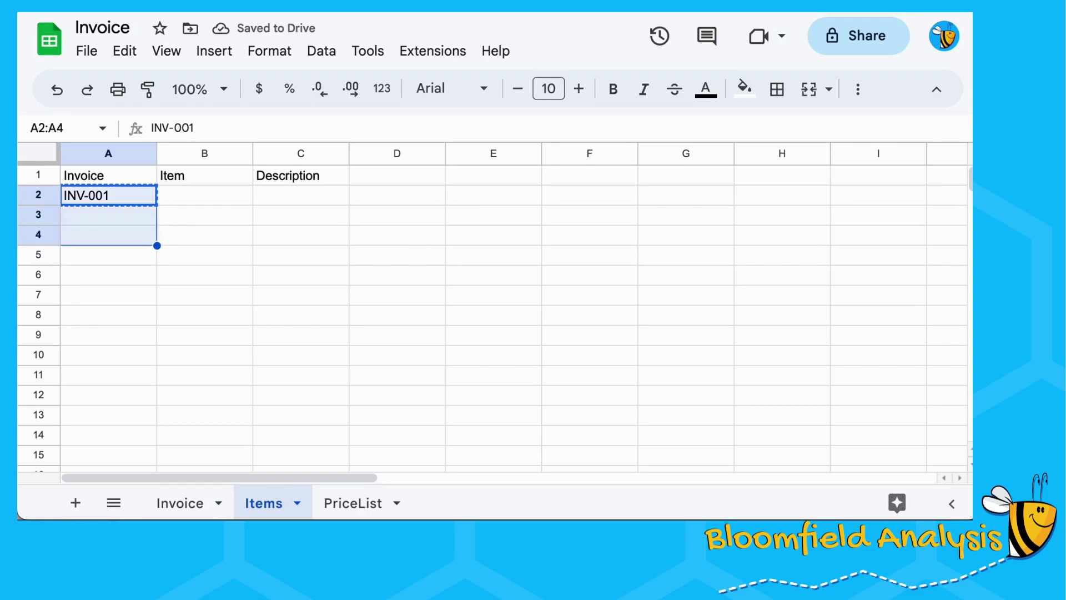
key("ctrl+v")
left_click(108, 215)
left_click(108, 255)
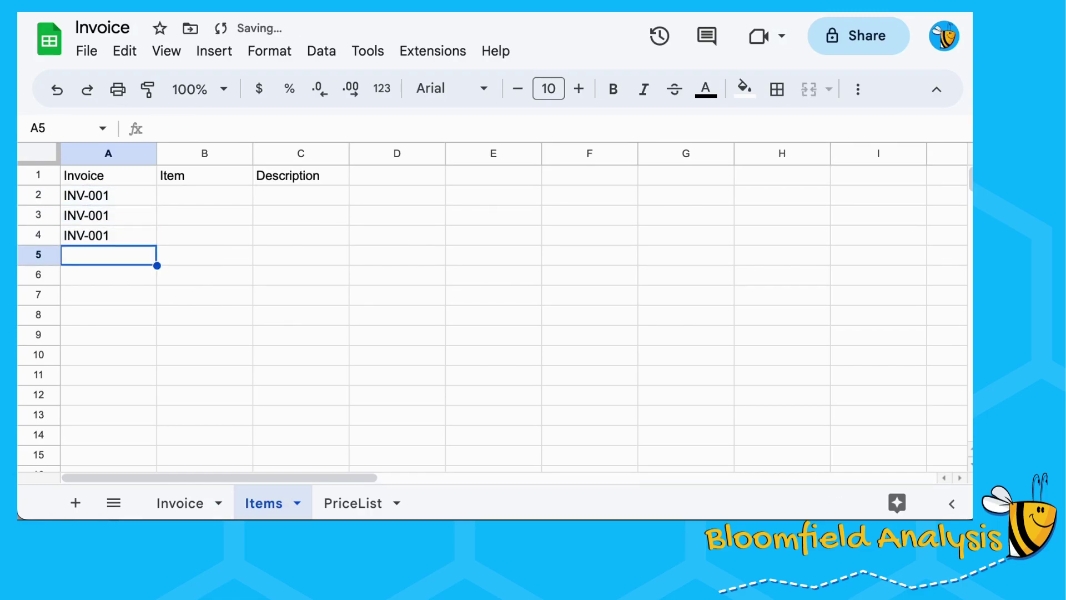
Extend the invoice series with INV-002 in A5 and INV-003 in A6, and copy INV-003 down through A9
left_click(118, 235)
left_click_drag(157, 245, 152, 280)
left_click(116, 272)
key("ctrl+c")
key("shift+Down")
key("shift+Down")
key("shift+Down")
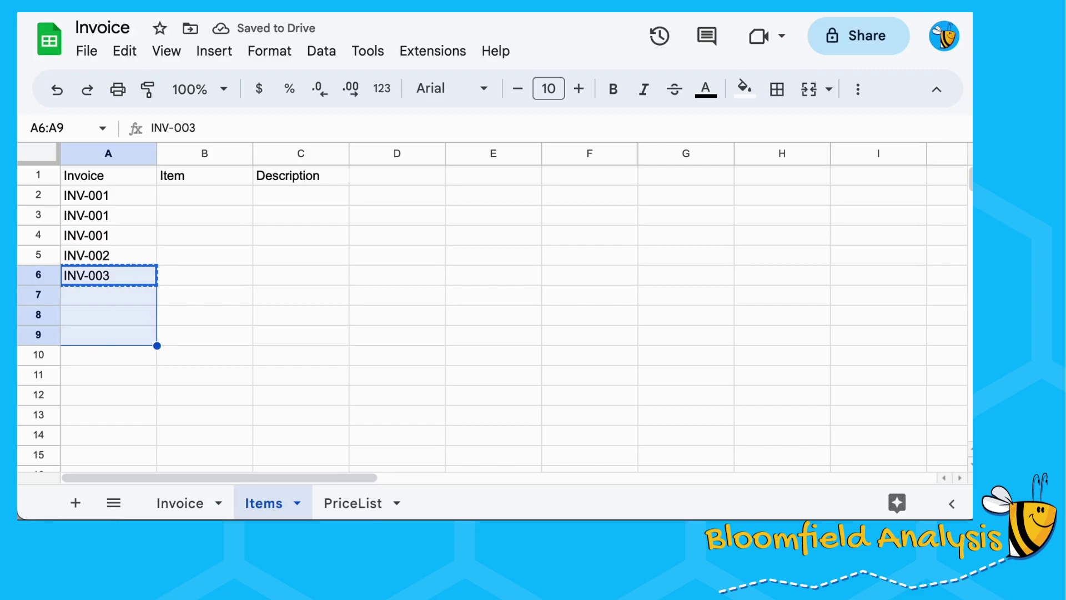
key("ctrl+v")
Insert a dropdown in cell B2 of the Items sheet and set its criteria to Dropdown (from a range)
key("Up")
key("Up")
key("Up")
key("Up")
key("Up")
key("Right")
key("Down")
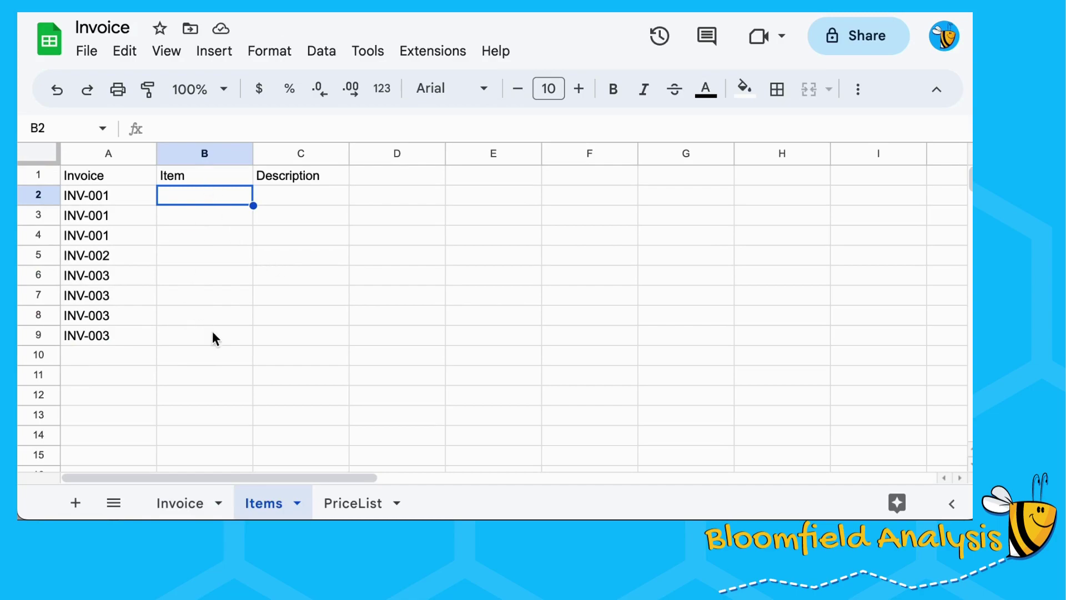
left_click(341, 503)
left_click(115, 252)
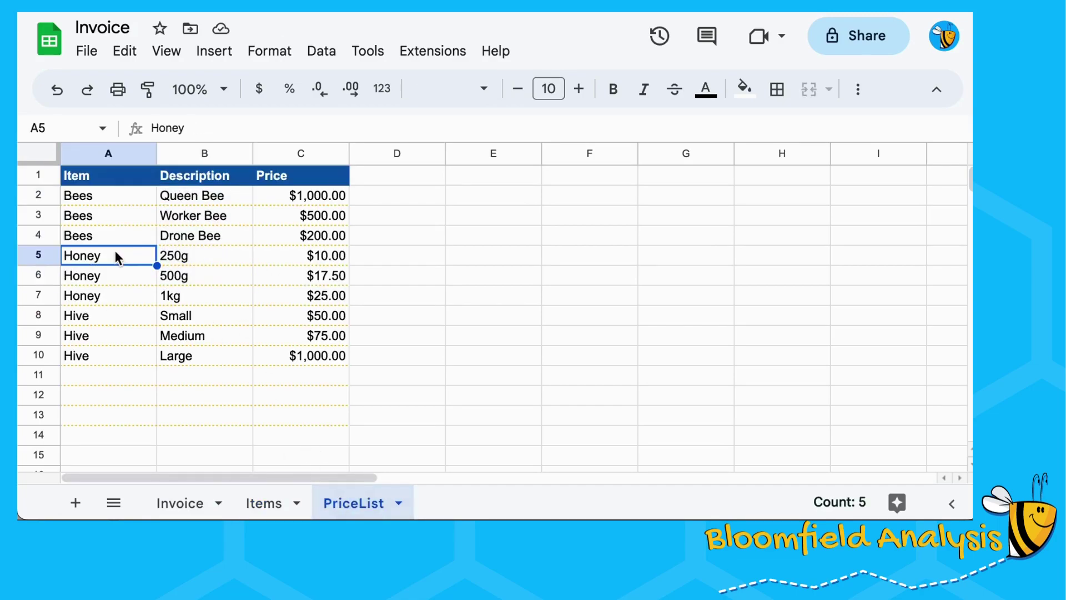
left_click(97, 153)
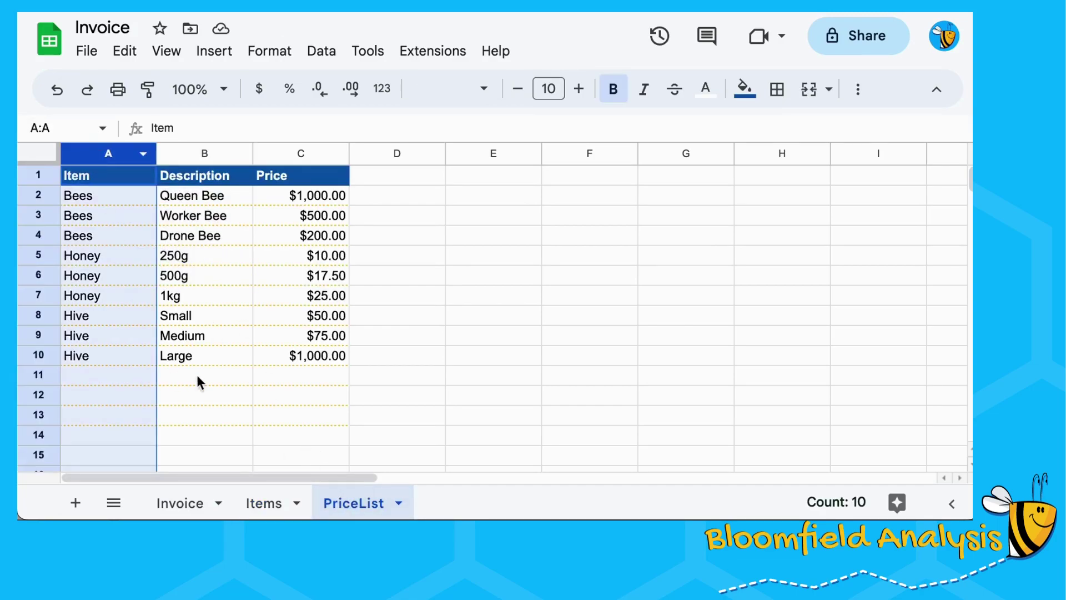
left_click(269, 504)
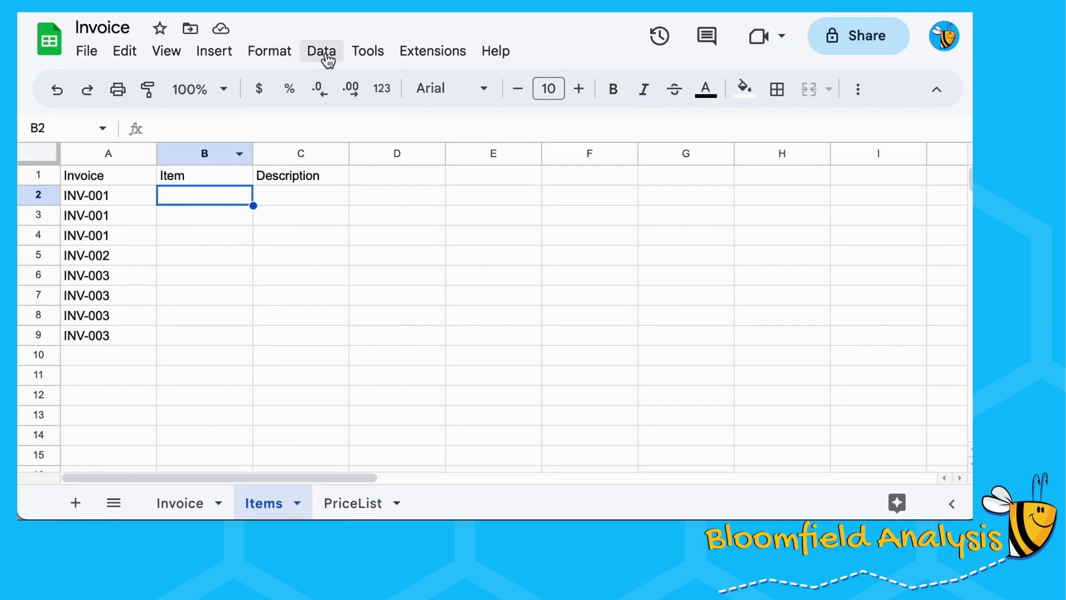
left_click(227, 56)
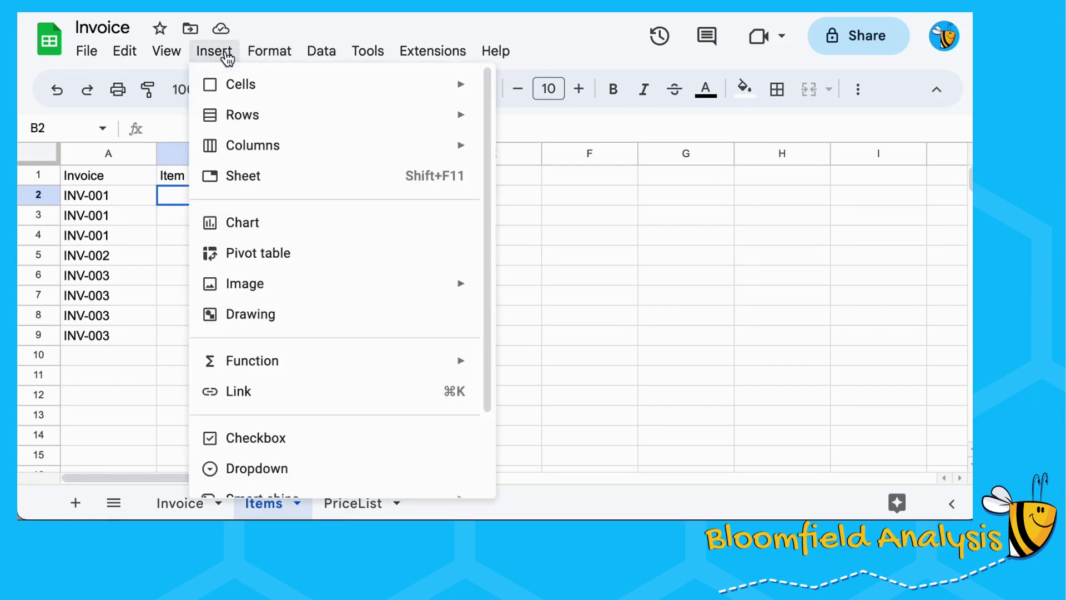
left_click(261, 471)
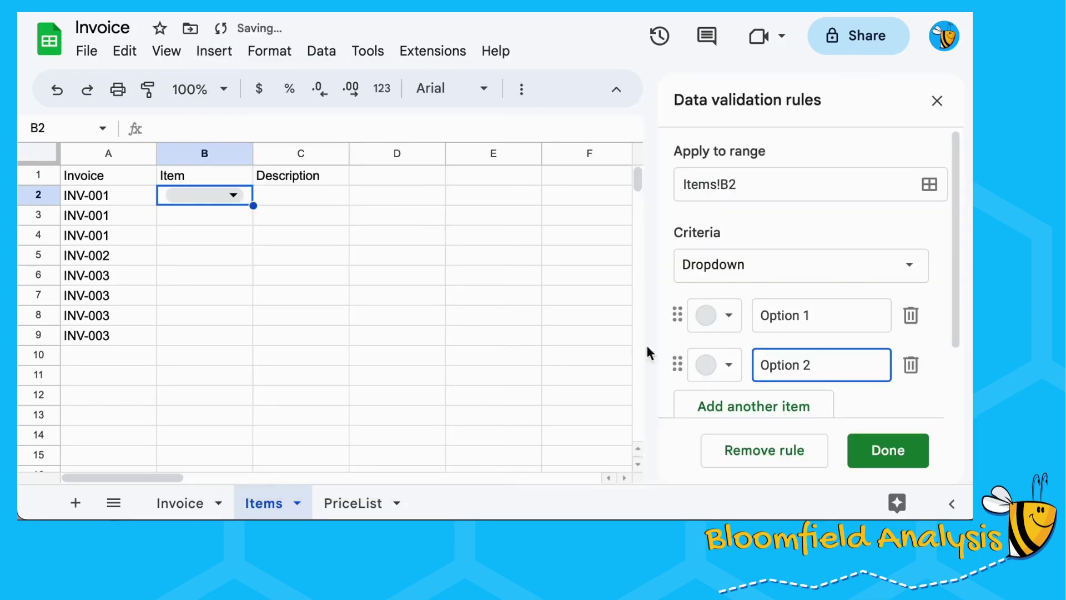
left_click(907, 274)
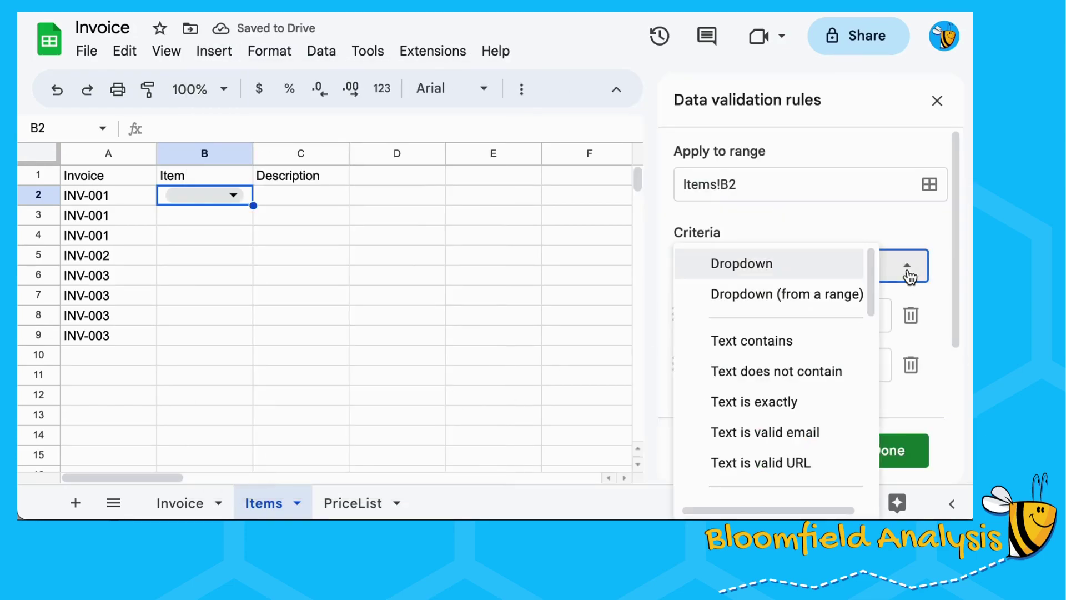
left_click(831, 298)
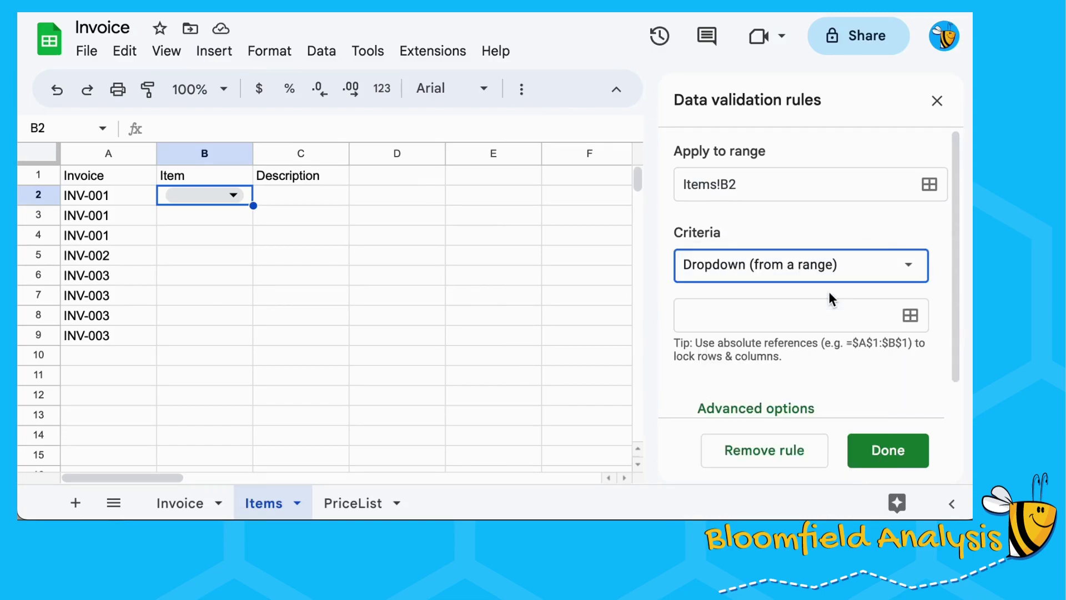
Set the source range of the B2 dropdown rule to PriceList!A:A, the whole Item column of the price list
left_click(911, 316)
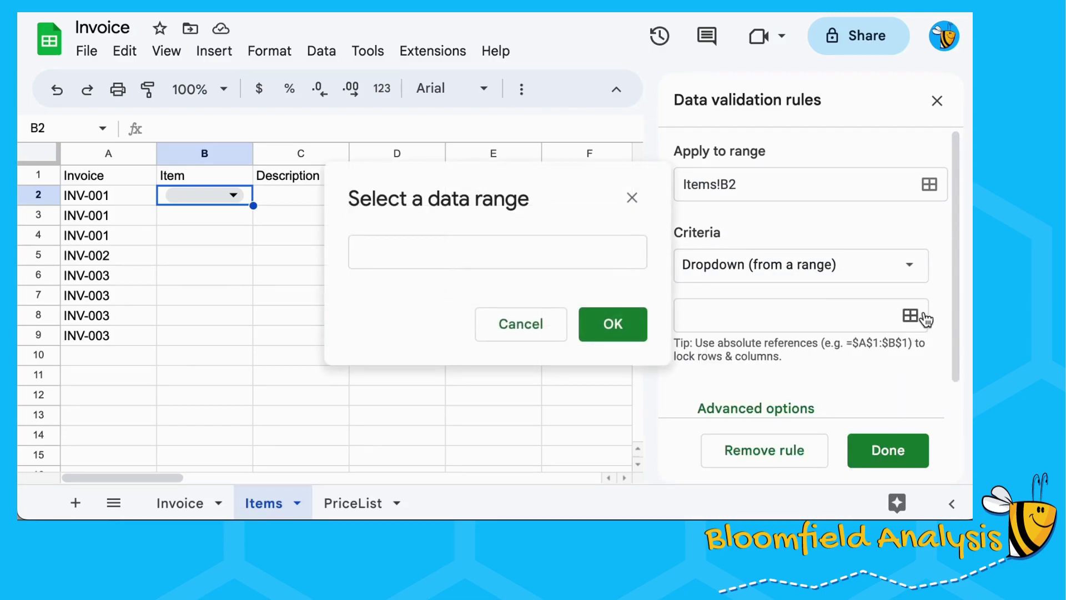
left_click(515, 254)
type("=")
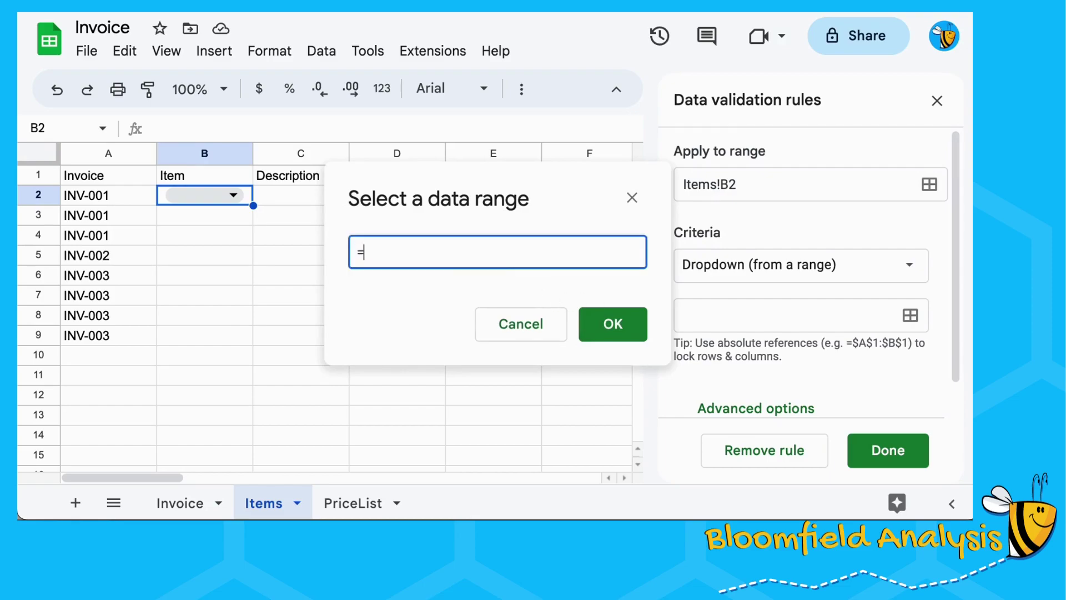
left_click(353, 503)
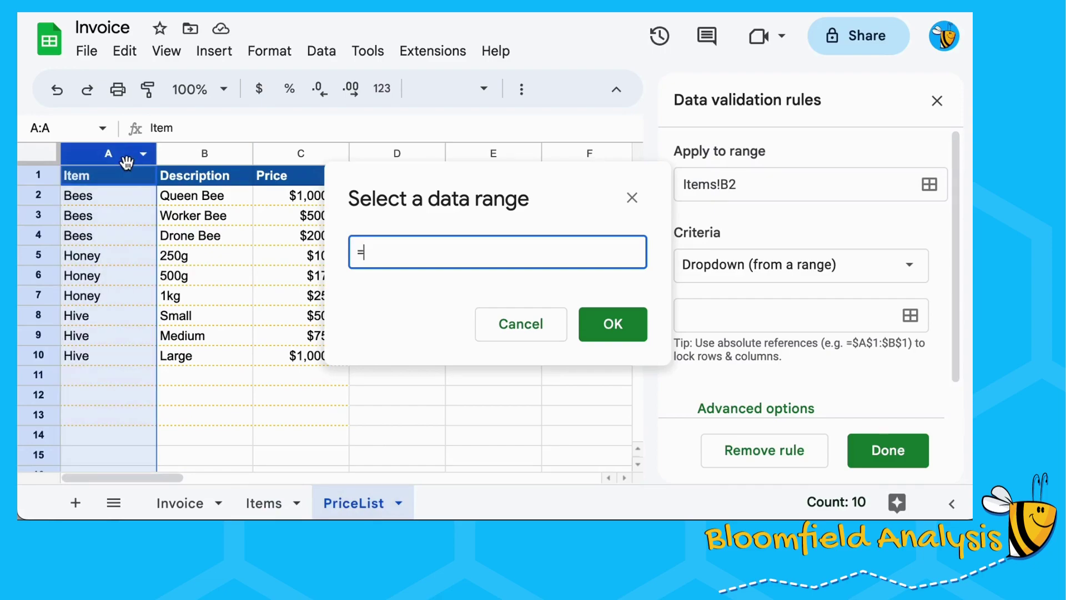
left_click(131, 213)
left_click(108, 153)
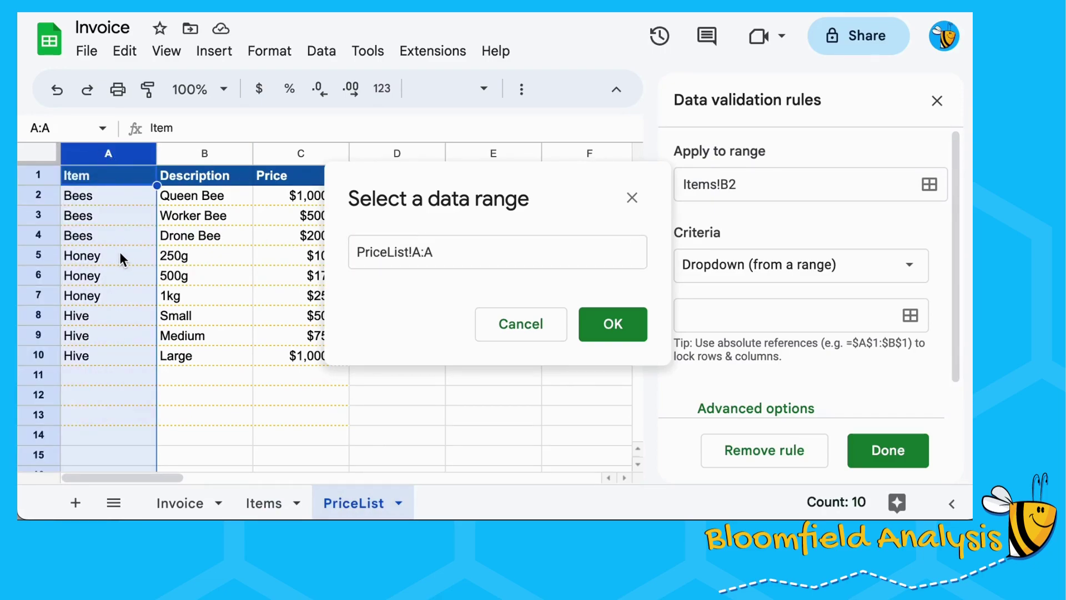
left_click(118, 252)
left_click(117, 155)
left_click(615, 327)
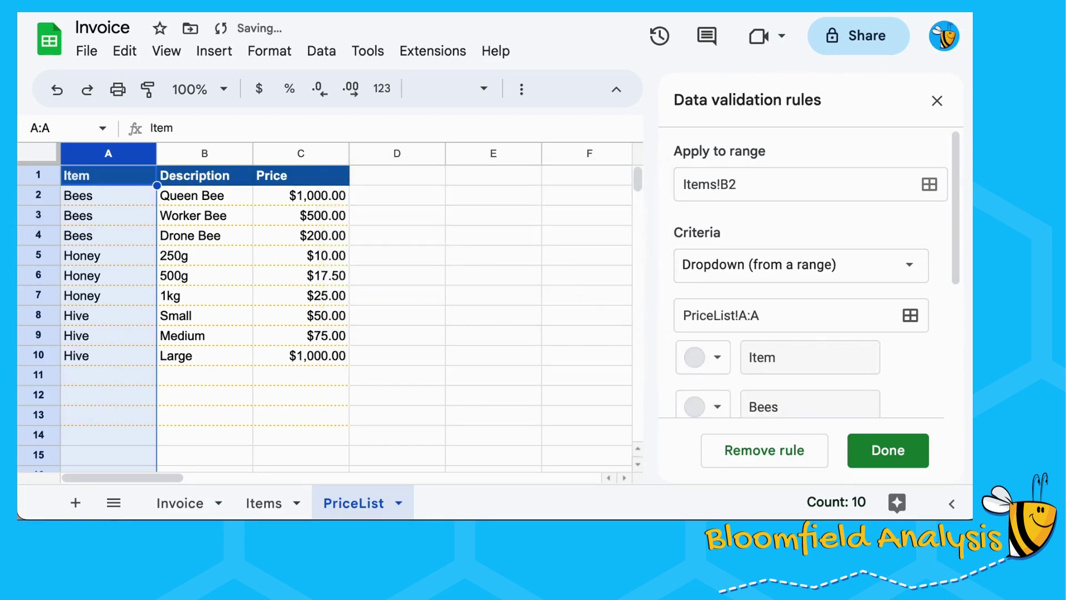
Try Bees in the item dropdown in cell B2 of the Items sheet and leave it set to Hive
left_click(263, 503)
left_click(236, 196)
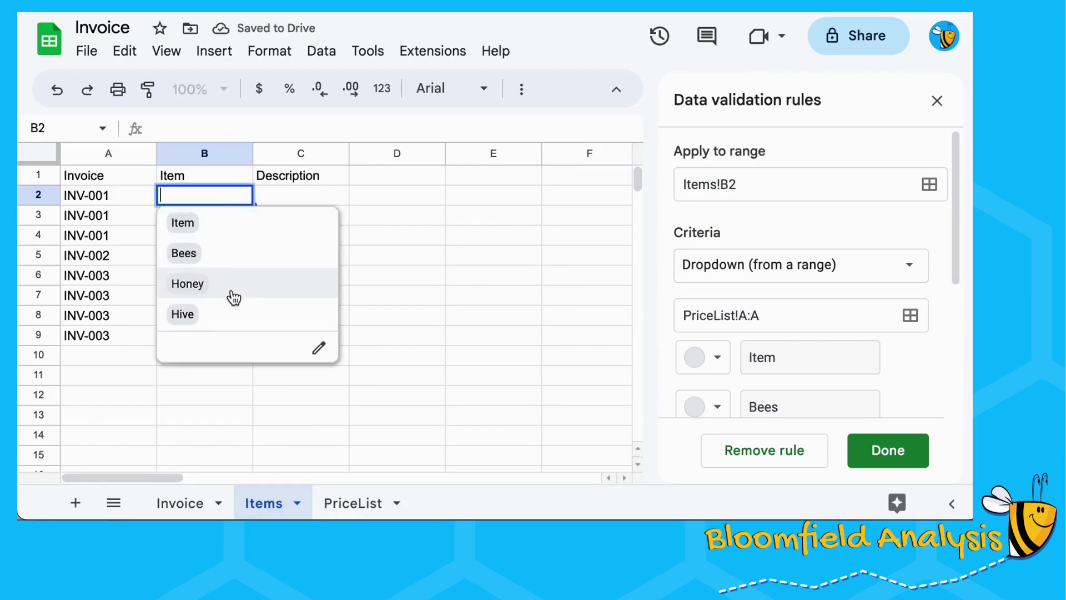
left_click(245, 263)
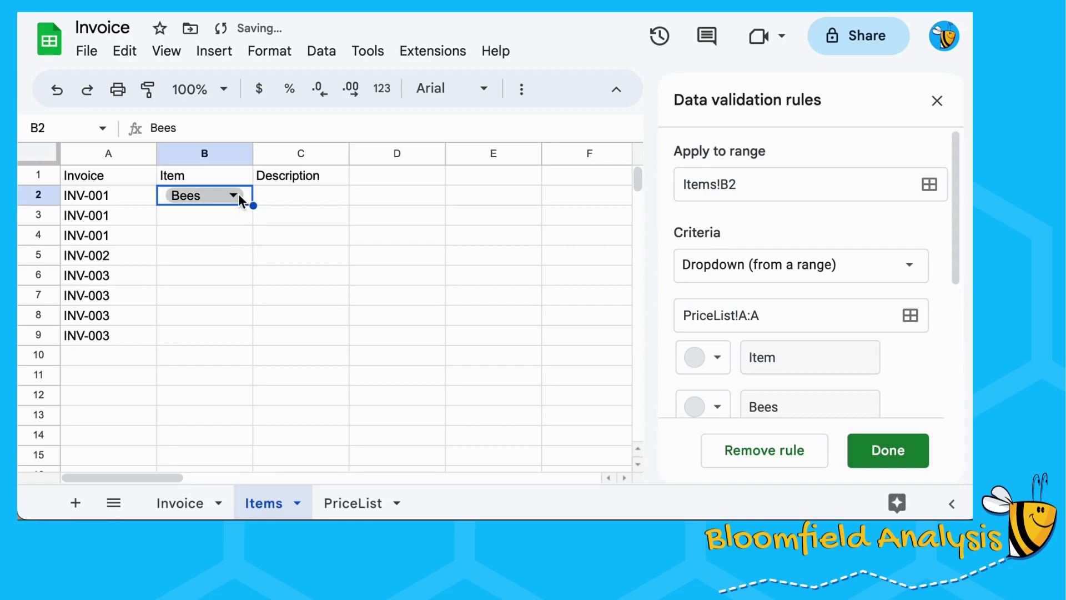
left_click(238, 196)
left_click(233, 310)
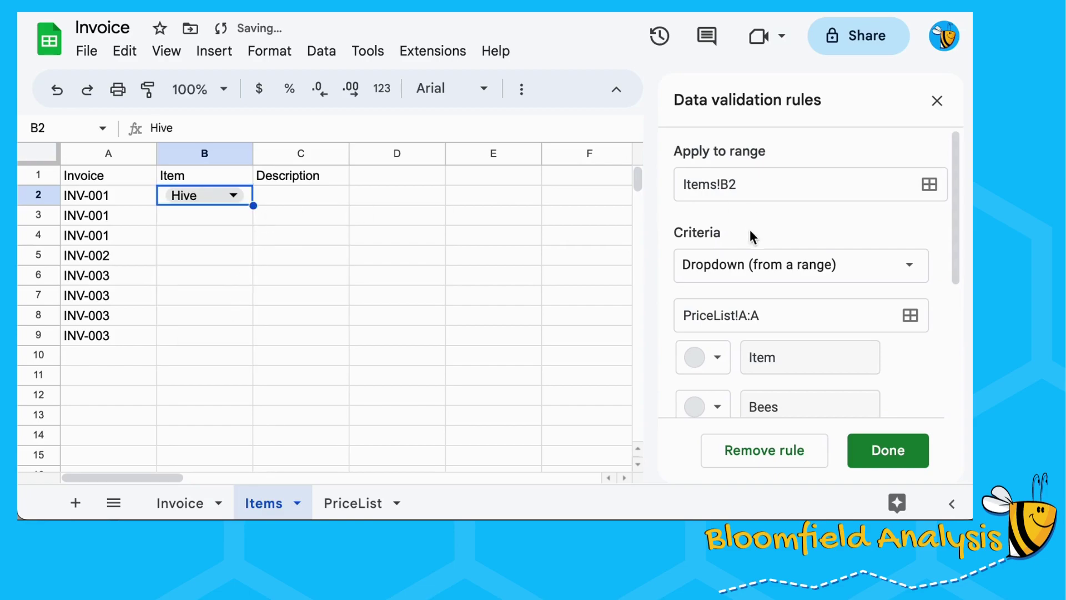
In the B2 dropdown rule's advanced options, set the display style to Arrow and invalid data to Show a warning
scroll(750, 225, "down", 5)
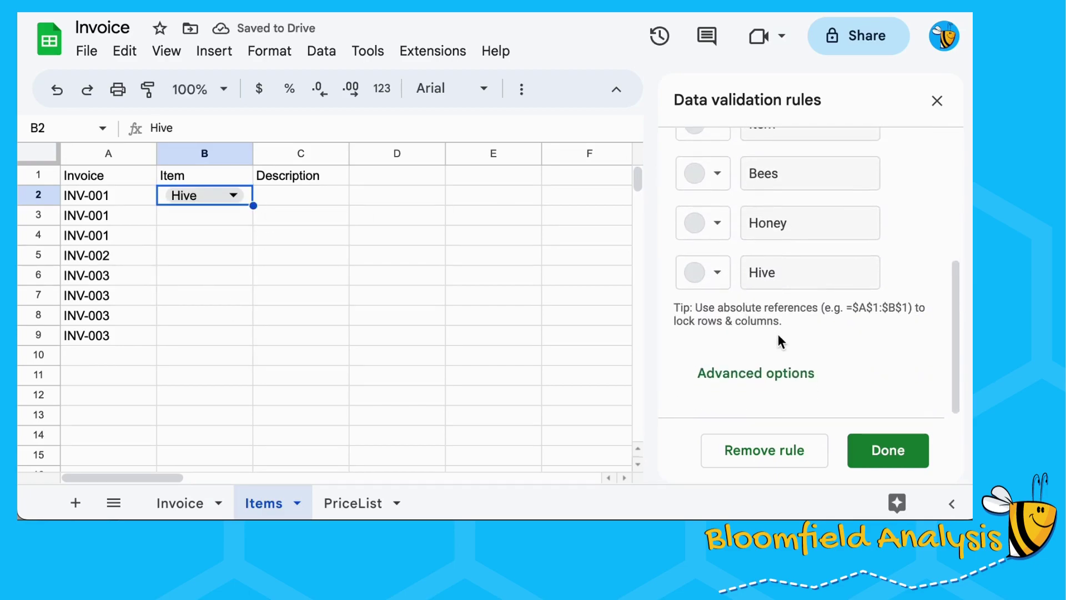
left_click(785, 375)
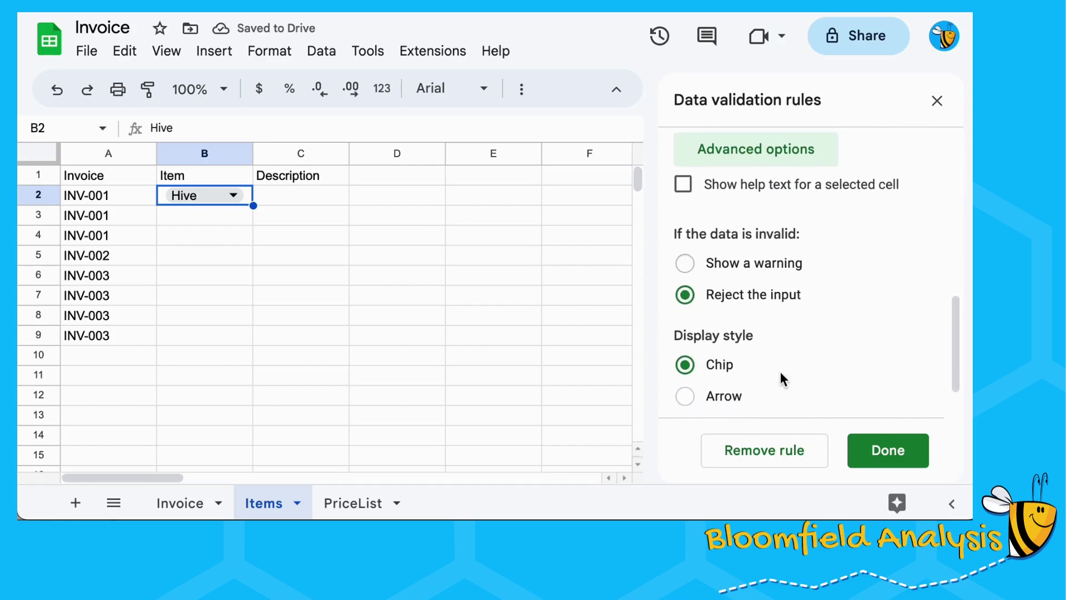
left_click(731, 340)
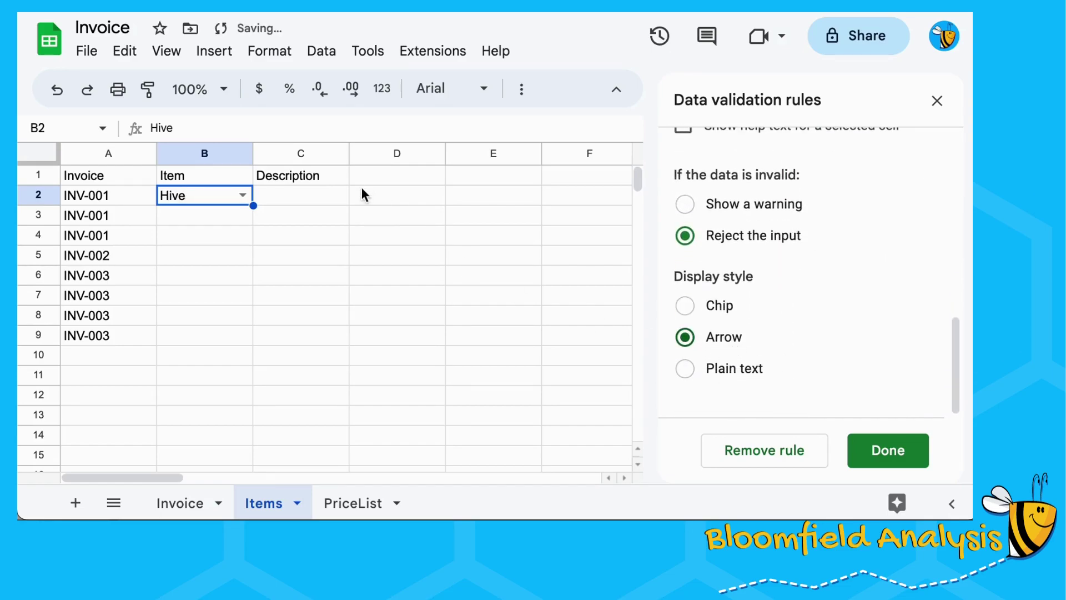
left_click(734, 202)
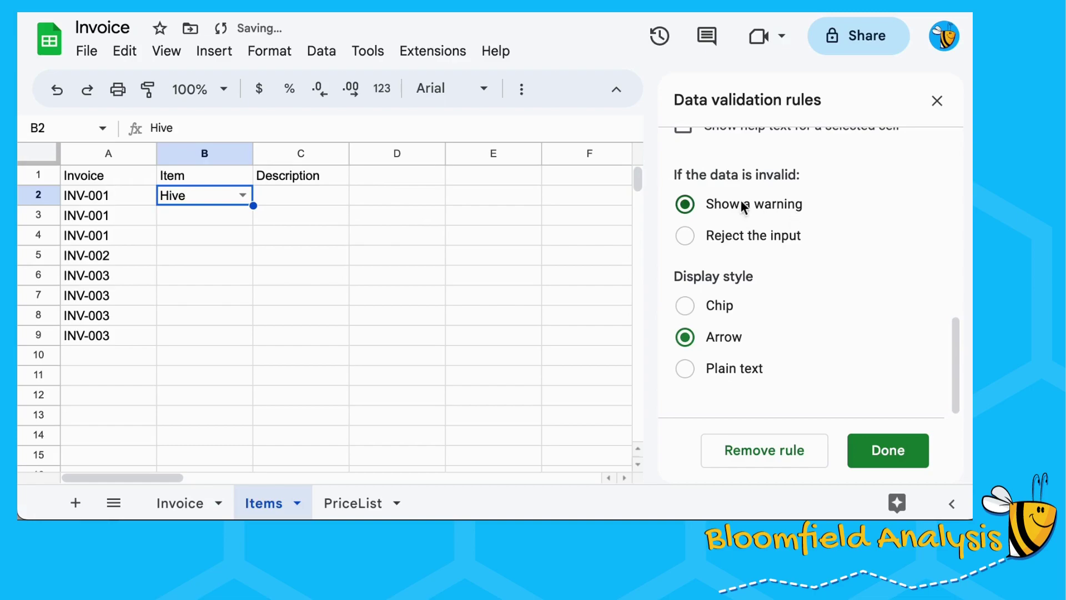
Extend the dropdown rule's range to Items!B2:B25 and save the rule
scroll(739, 247, "up", 3)
scroll(741, 253, "up", 6)
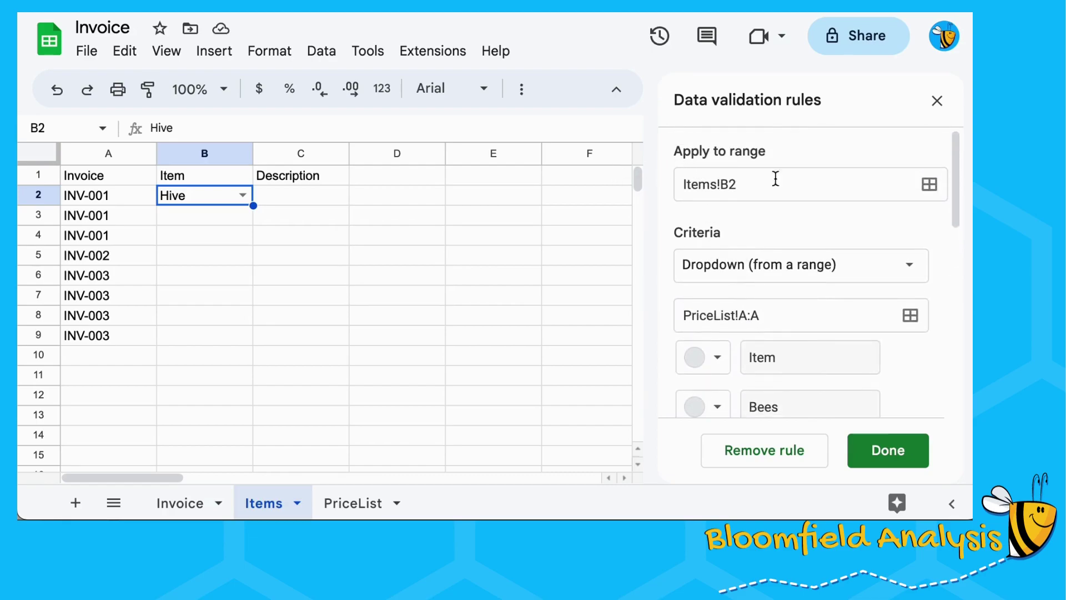
left_click(799, 192)
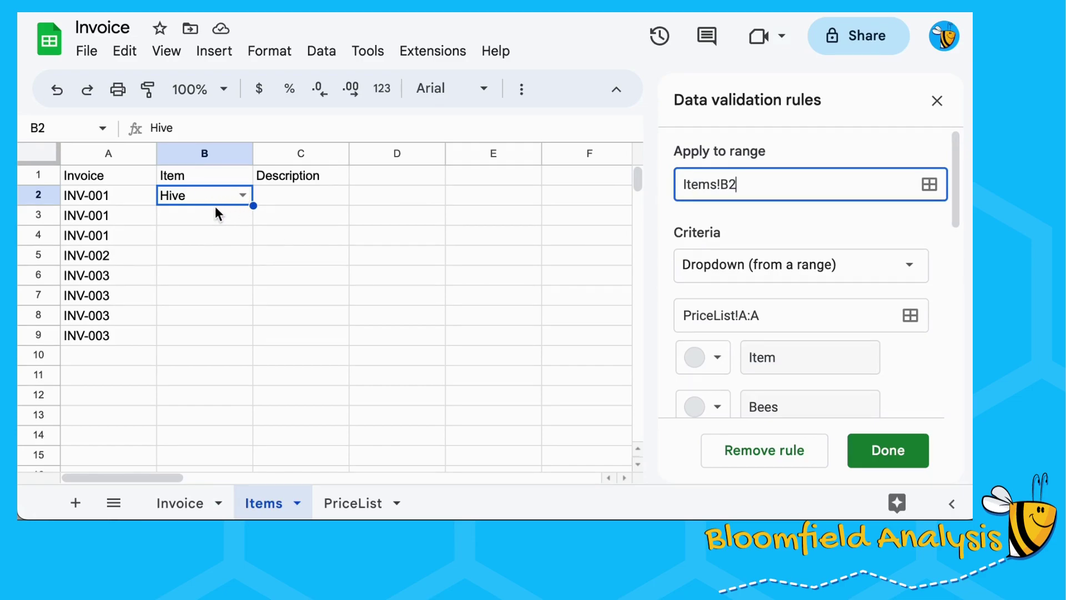
scroll(204, 445, "down", 5)
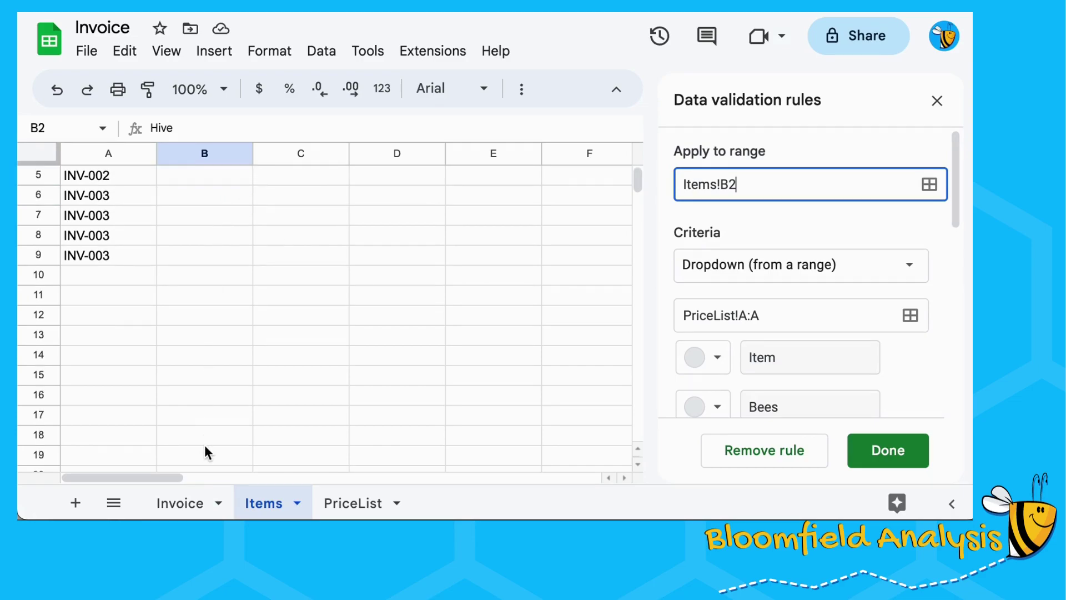
scroll(212, 439, "up", 5)
type(":B25")
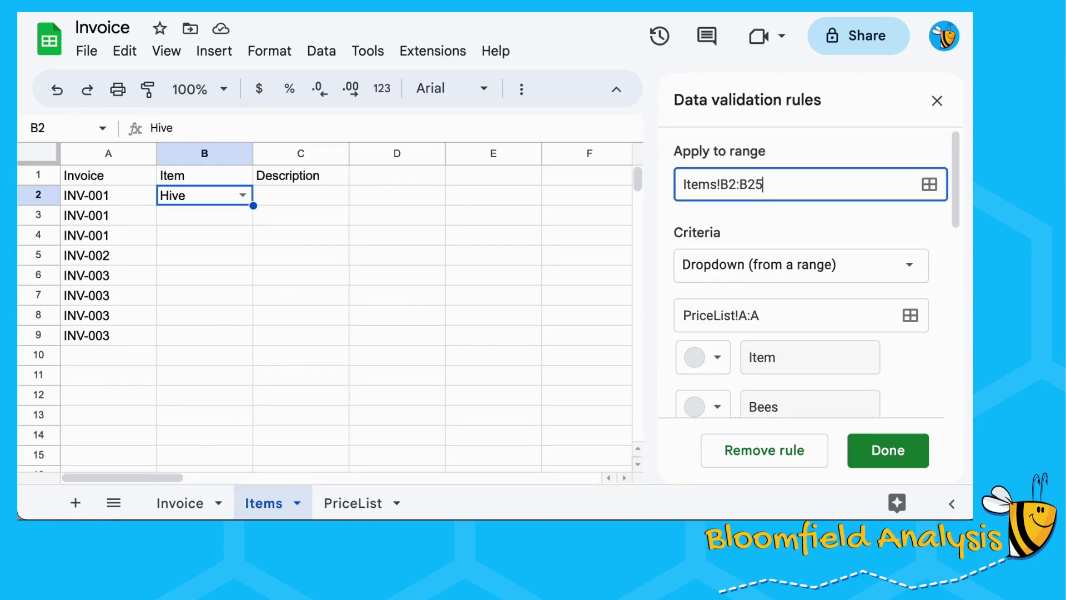
left_click(899, 457)
left_click(359, 317)
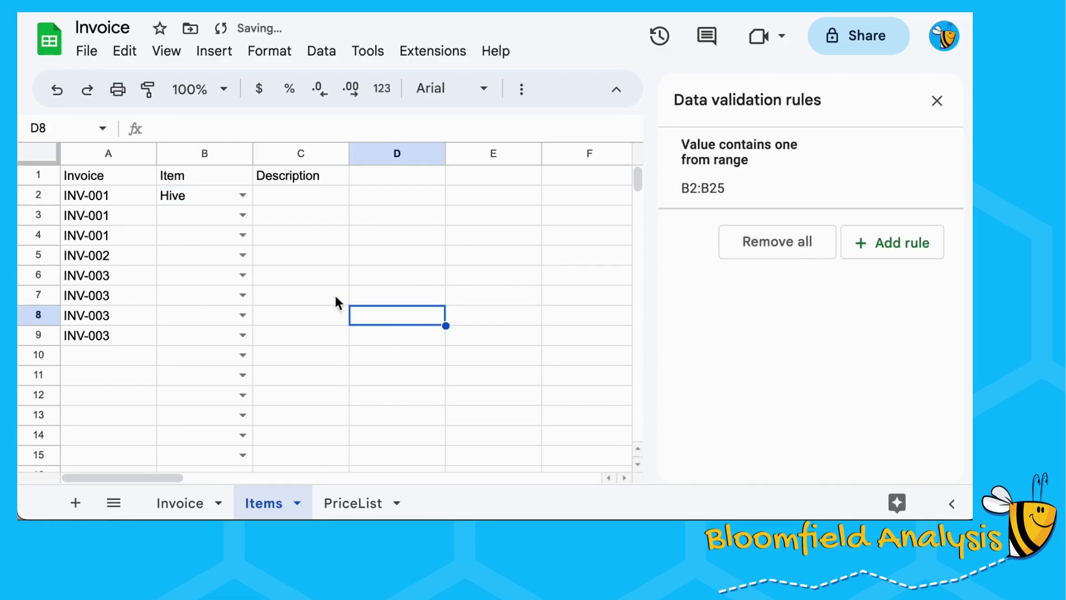
Choose Bees in B3, Honey in B4 and Hive in B5 from the item dropdowns
left_click(244, 215)
left_click(225, 263)
left_click(243, 238)
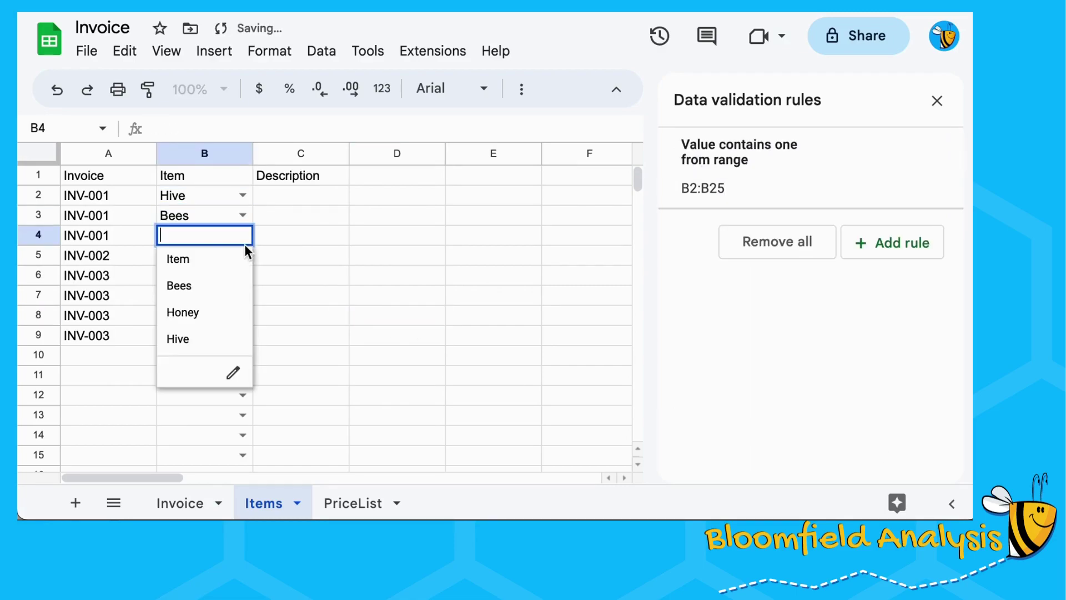
left_click(233, 317)
left_click(242, 259)
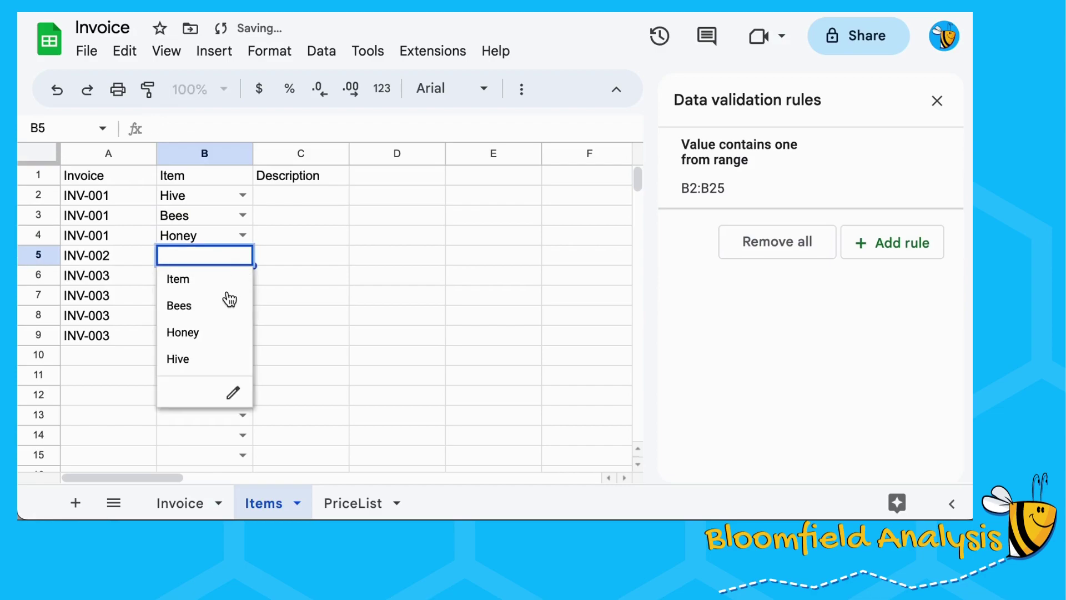
left_click(229, 284)
left_click(243, 257)
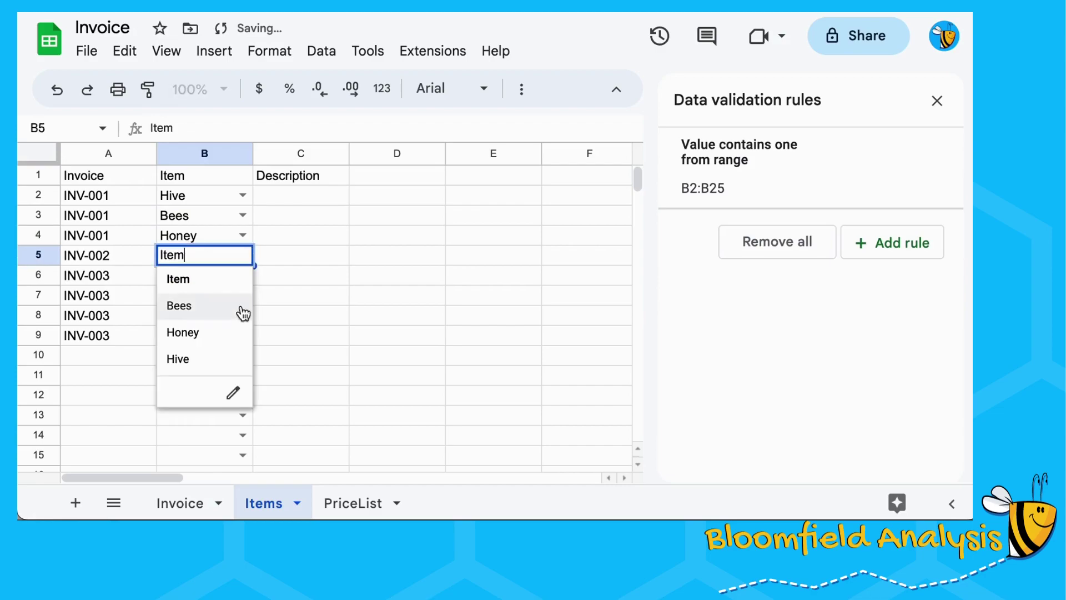
left_click(213, 359)
Examine which descriptions belong to Hive, Honey and Bees in the PriceList sheet and return to the Items sheet
left_click(296, 196)
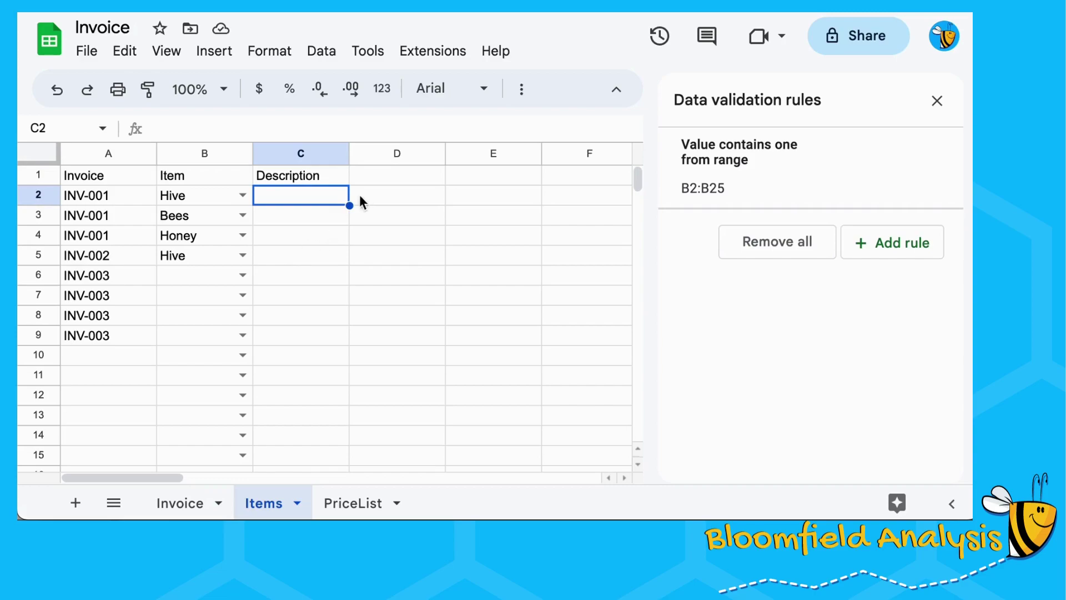
left_click(243, 195)
left_click(270, 195)
left_click(363, 505)
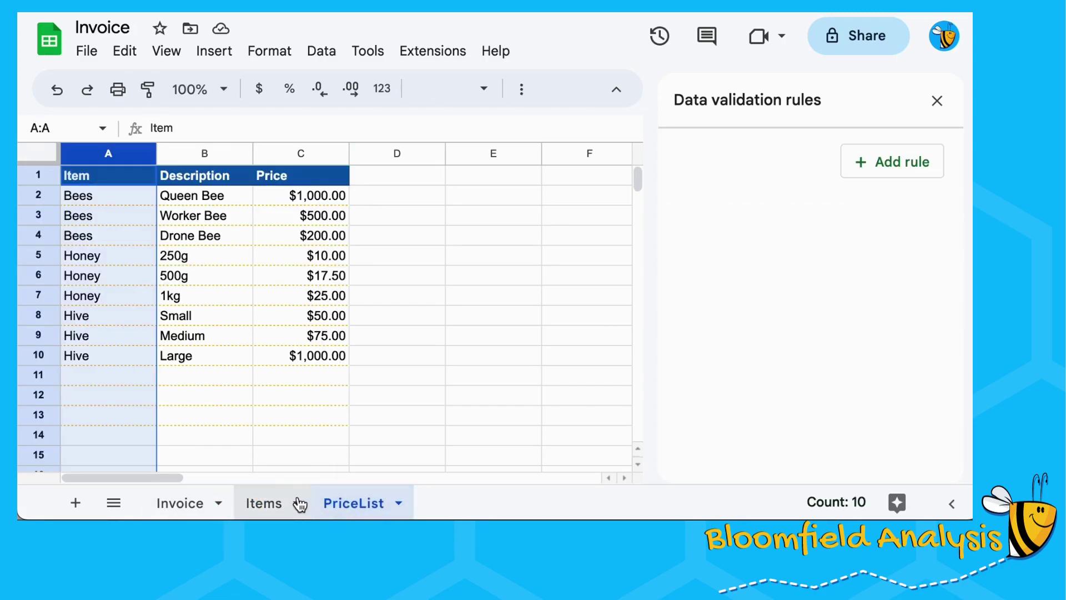
left_click(205, 320)
left_click(205, 361, "shift")
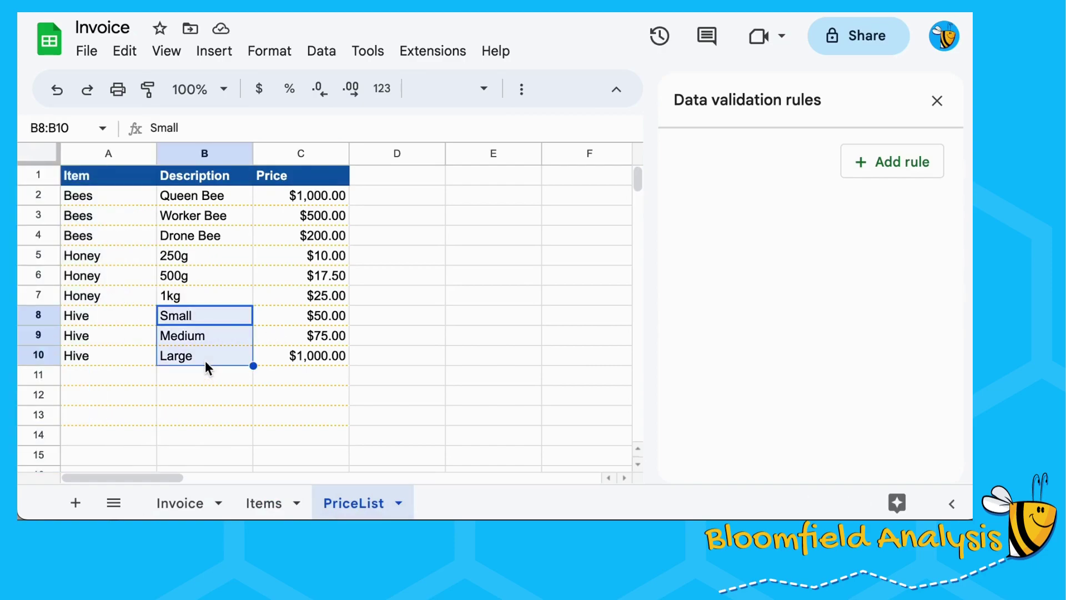
left_click_drag(122, 261, 194, 301)
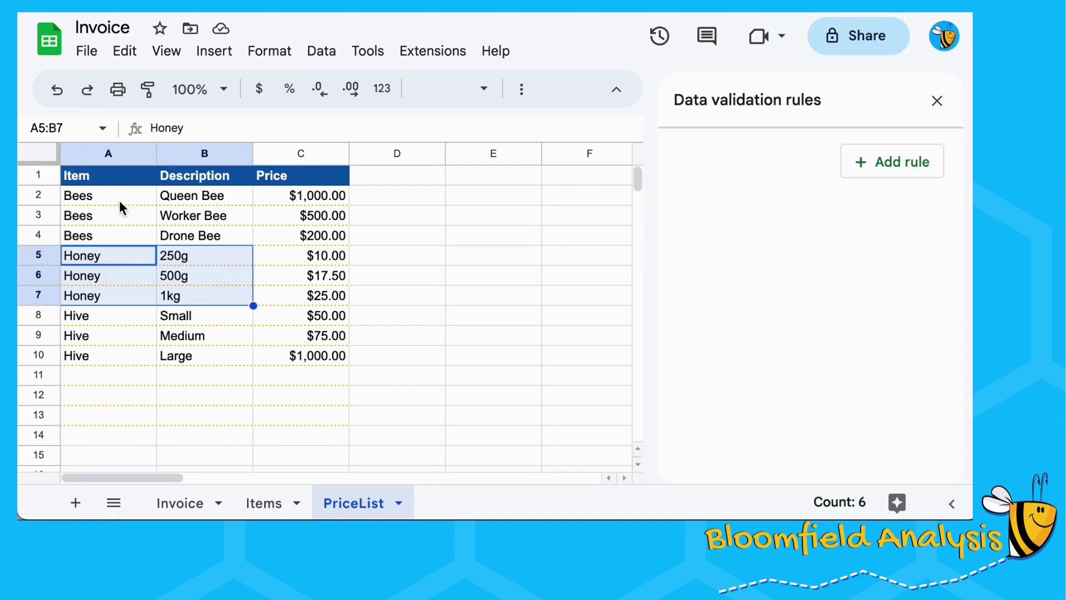
left_click_drag(115, 198, 196, 232)
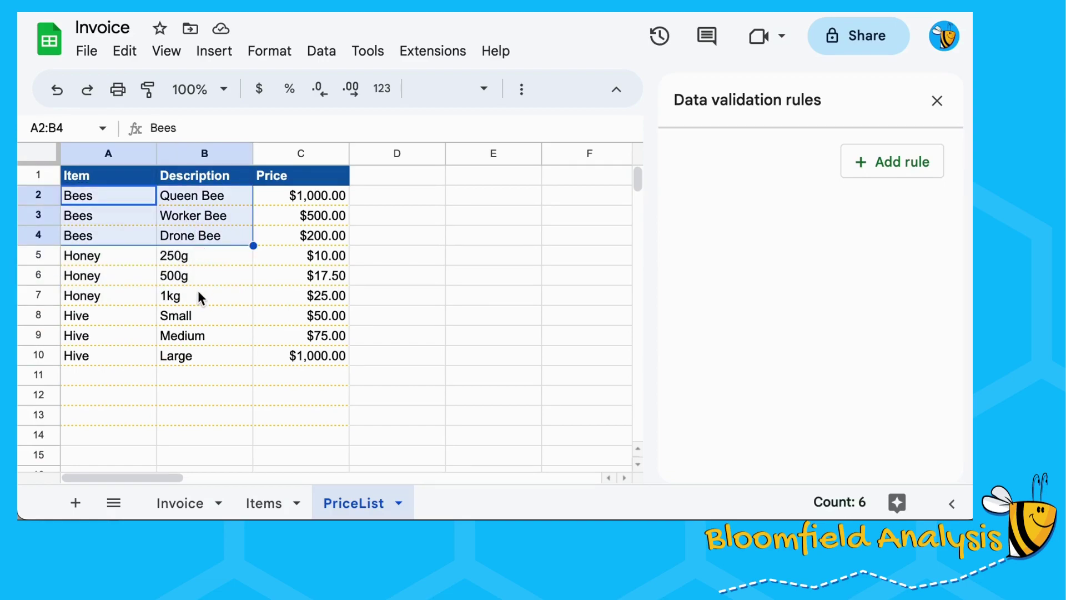
left_click(267, 503)
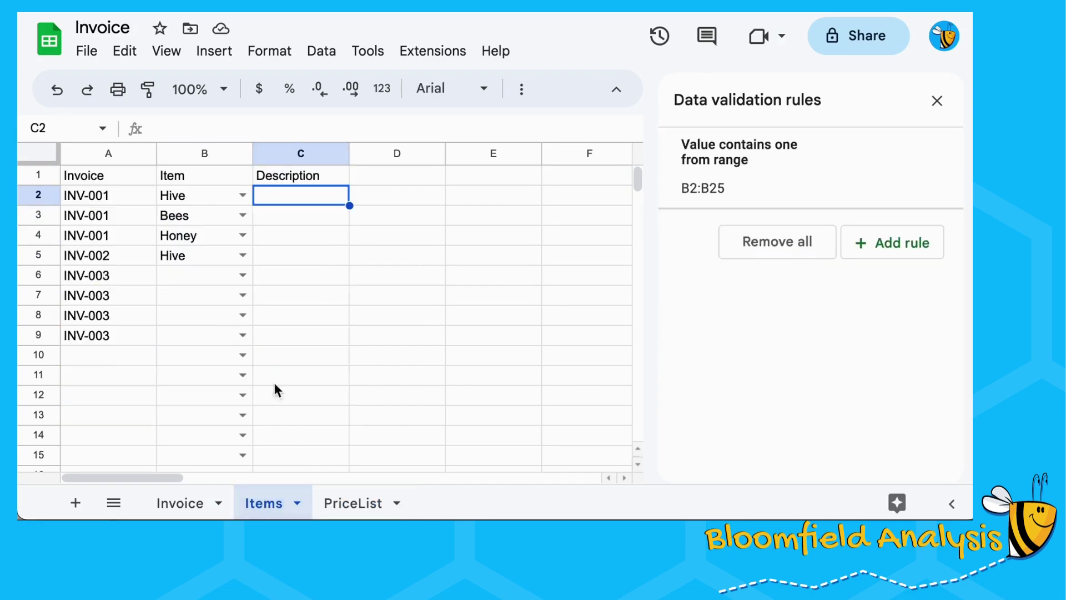
key("shift+Down")
key("shift+Down")
key("shift+Down")
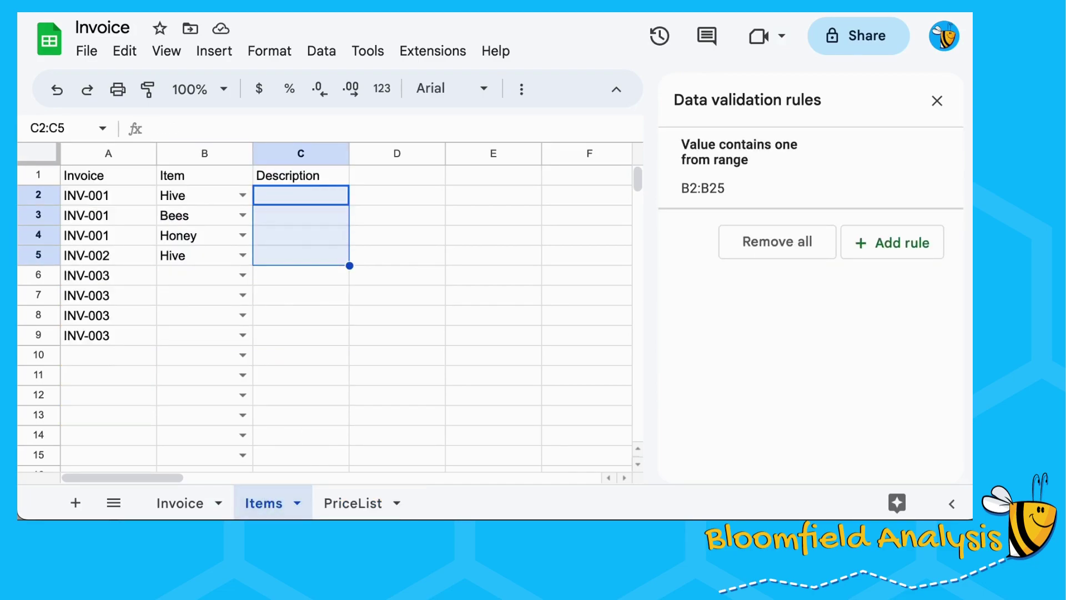
key("shift+Up")
key("shift+Up")
key("shift+Up")
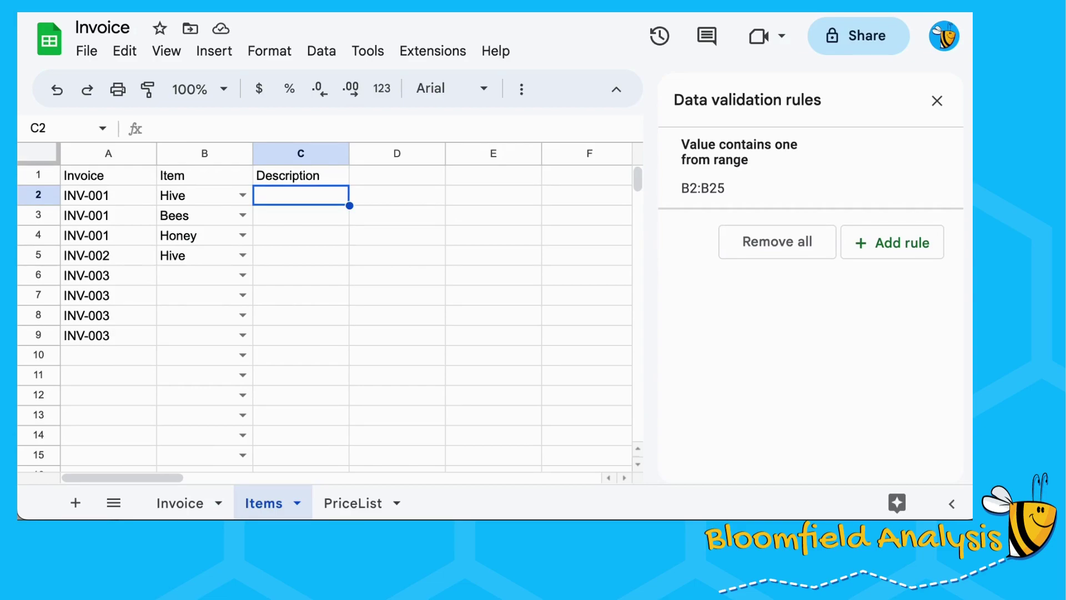
Enter the header Secondary Drops in cell F1 of the Items sheet
key("Right")
key("Right")
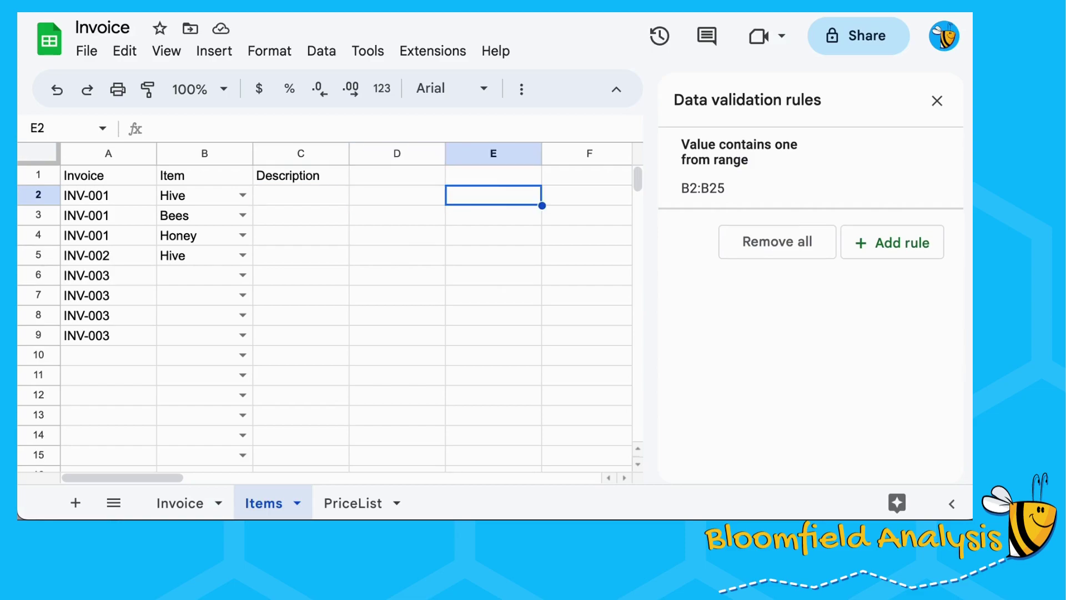
key("shift+Right")
key("shift+Right")
key("shift+Right")
key("Left")
key("Left")
key("Left")
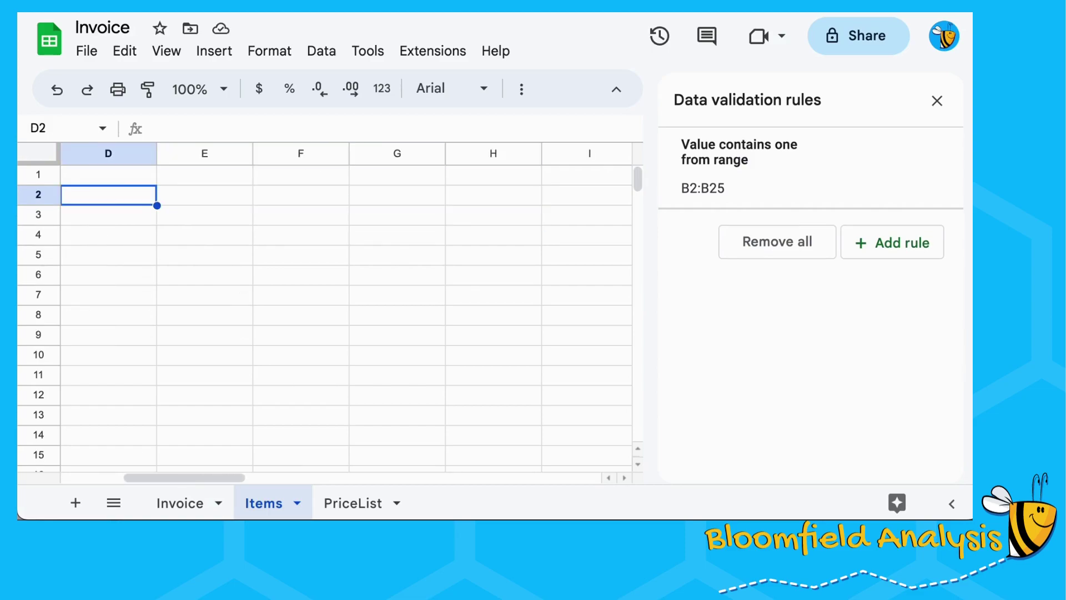
key("Right")
key("Right")
key("Right")
left_click(200, 195)
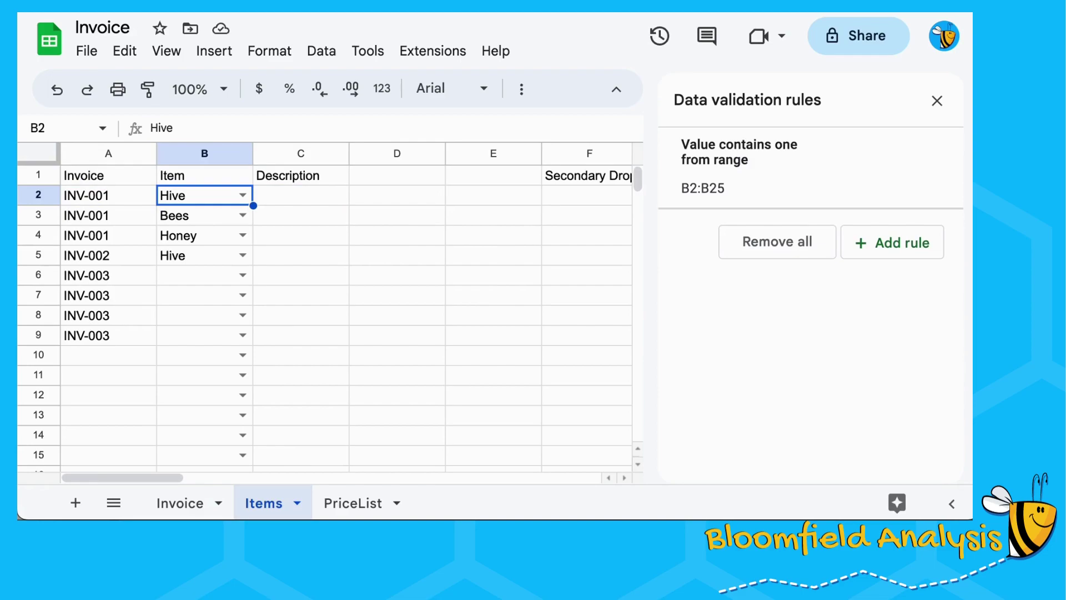
key("Right")
key("Right")
key("Right")
key("Right")
key("Left")
key("Left")
key("Left")
key("Left")
key("Left")
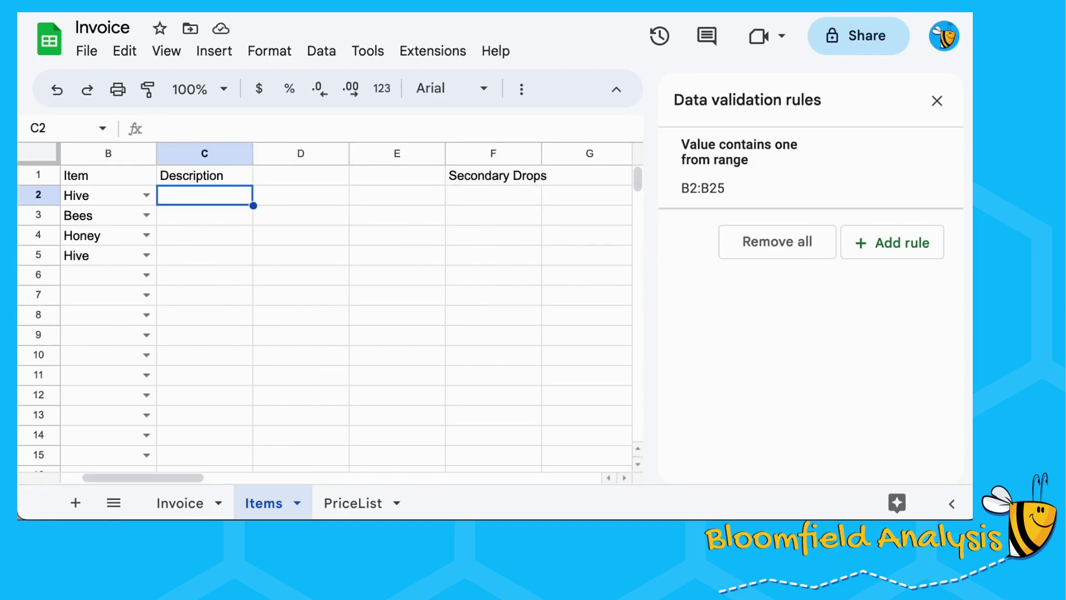
key("Right")
key("shift+Down")
key("shift+Down")
key("shift+Down")
key("shift+Down")
key("Up")
key("Down")
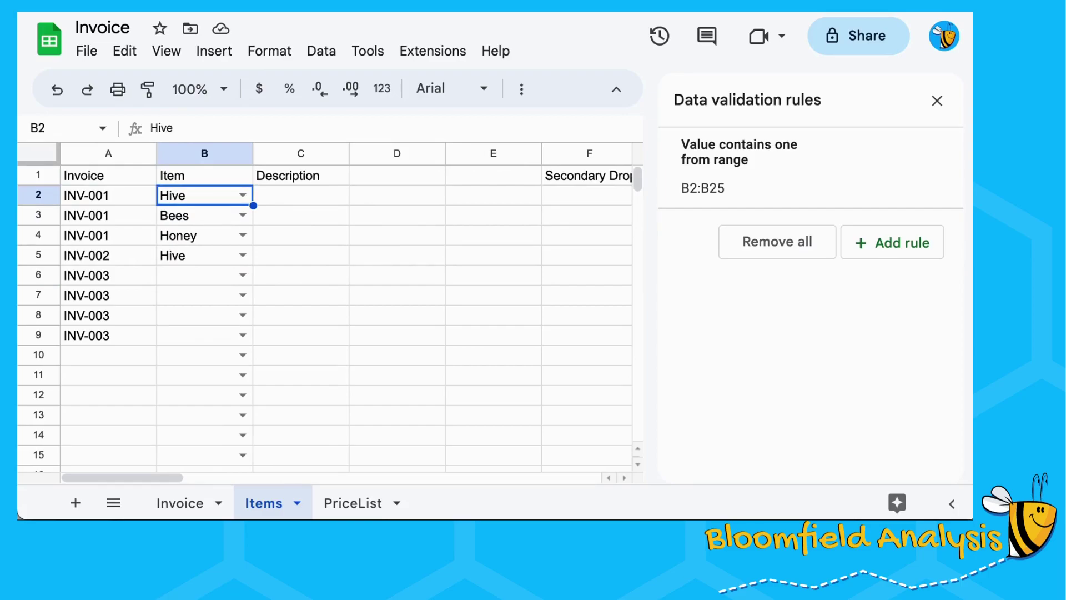
Start a FILTER formula in Items!F2 that returns the PriceList Description column, PriceList!B:B
key("Right")
key("Right")
key("Right")
key("Right")
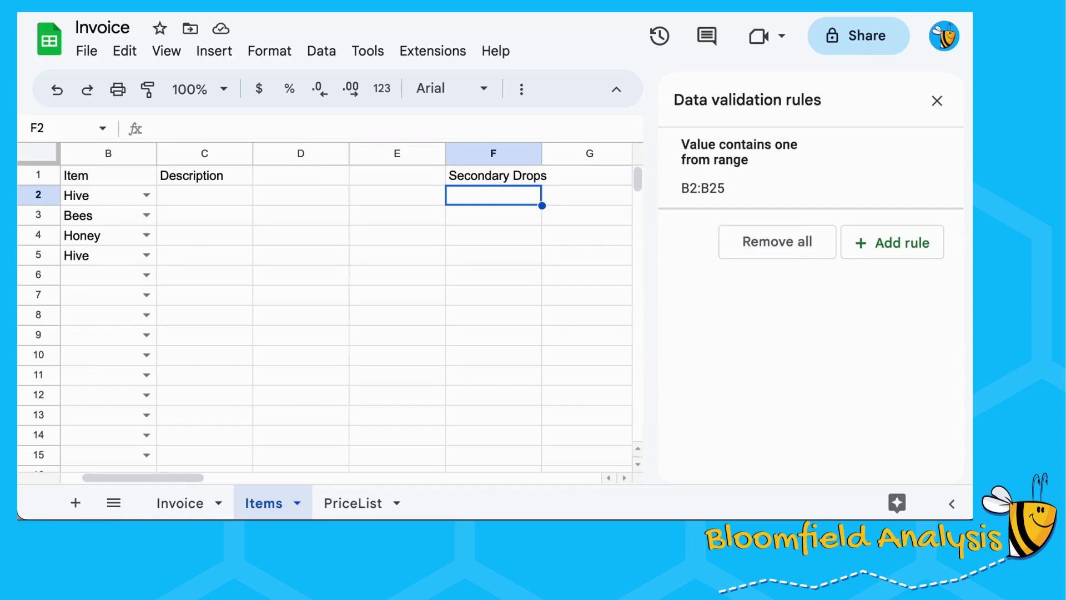
type("=")
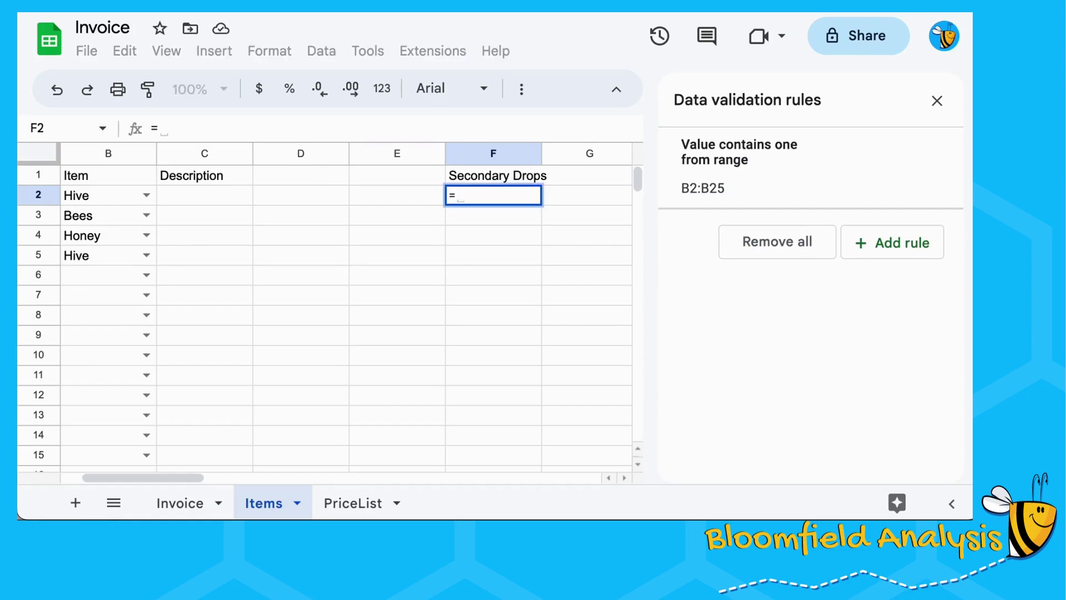
type("filter")
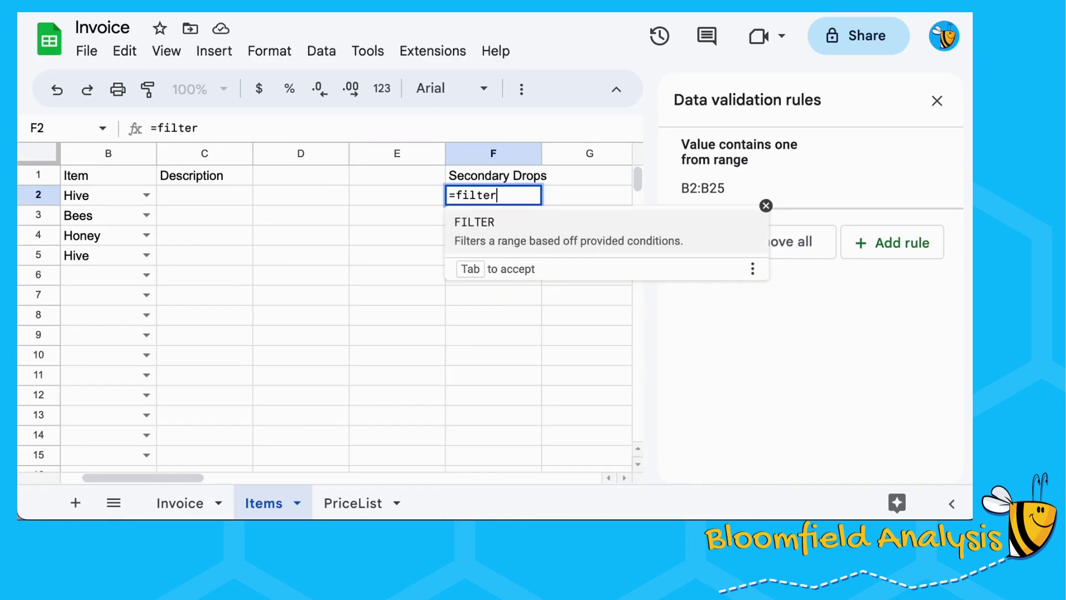
type("(")
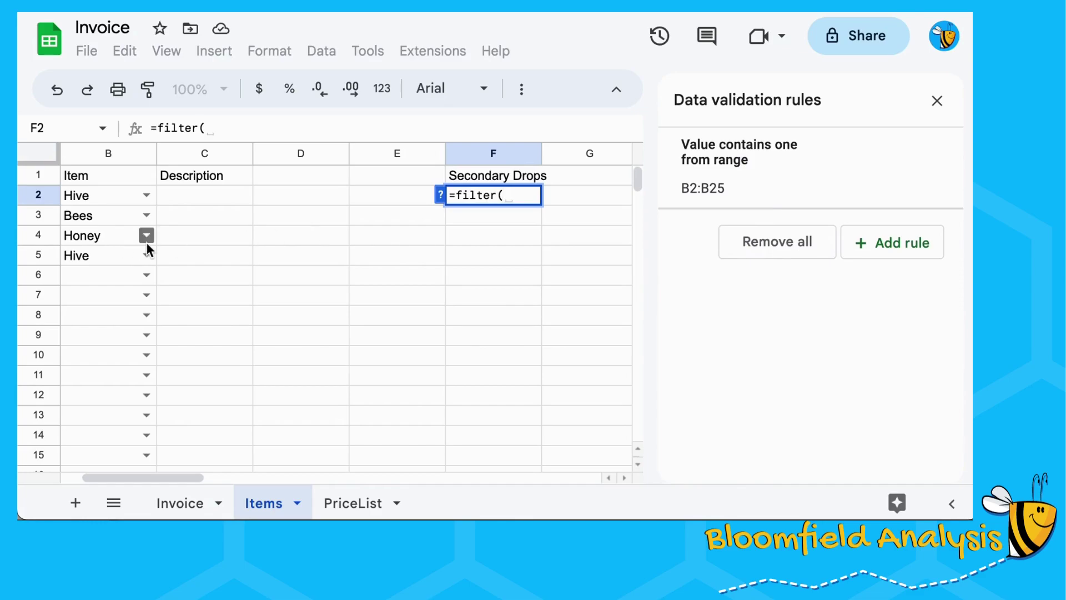
scroll(146, 242, "left", 2)
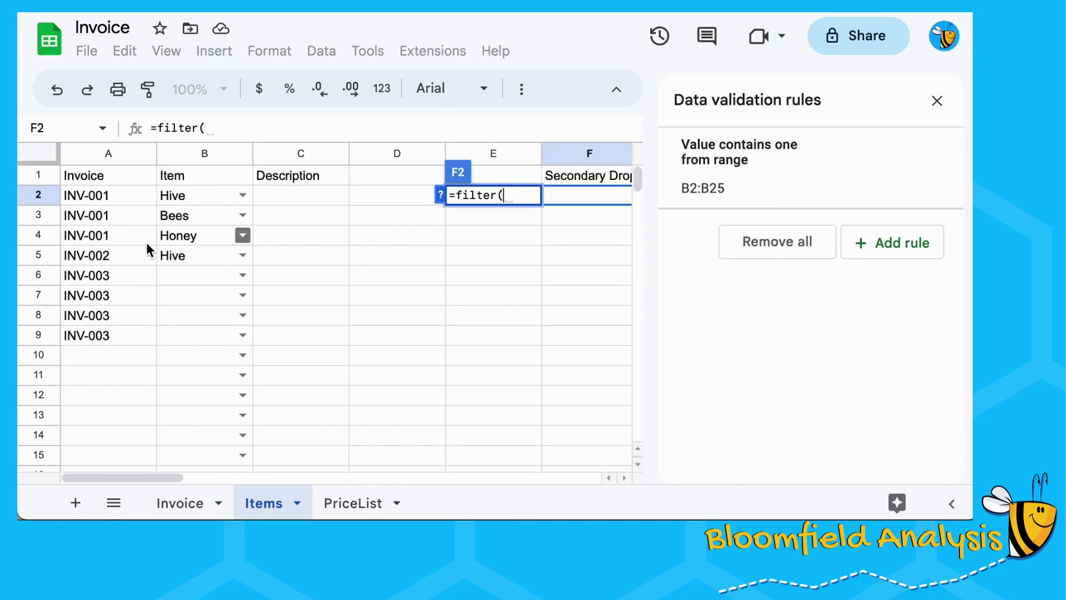
left_click(344, 510)
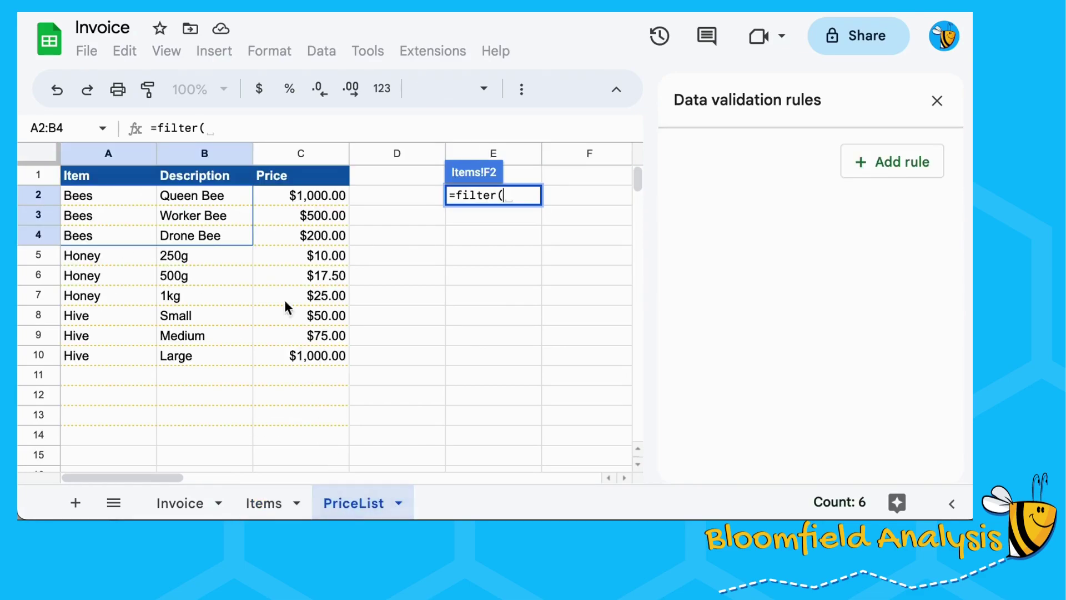
left_click(187, 154)
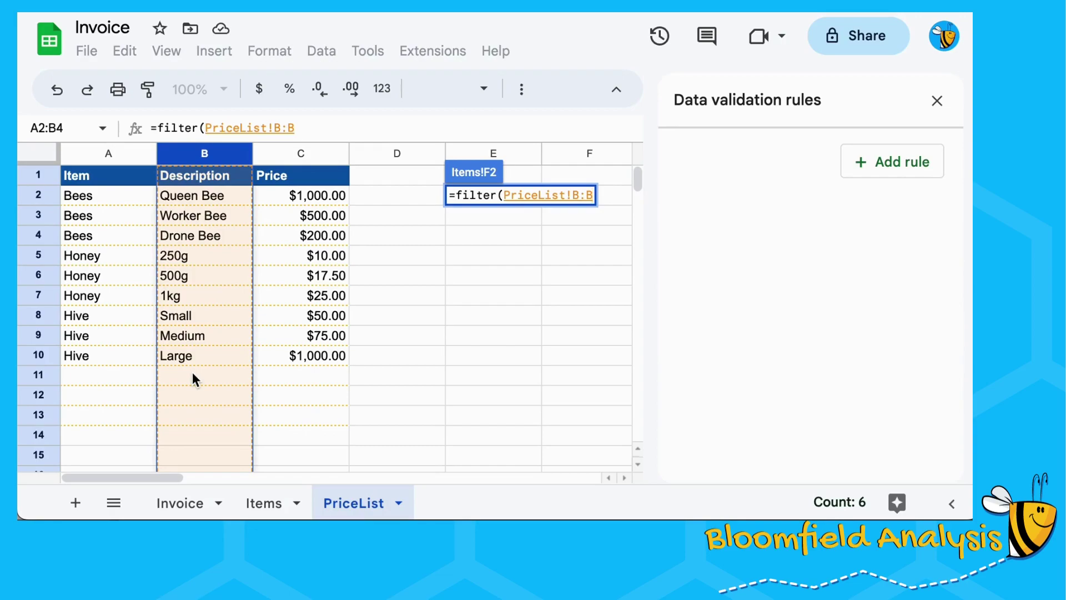
Complete the FILTER formula with the condition PriceList!A:A=B2, referencing the item in Items!B2, and enter it
type(",")
left_click(119, 154)
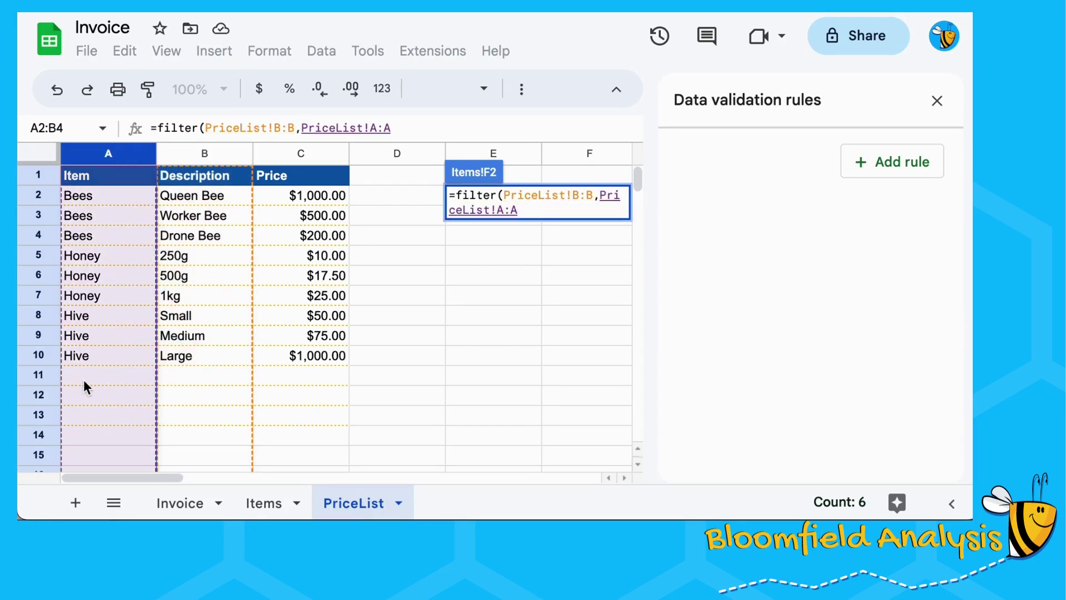
type("=")
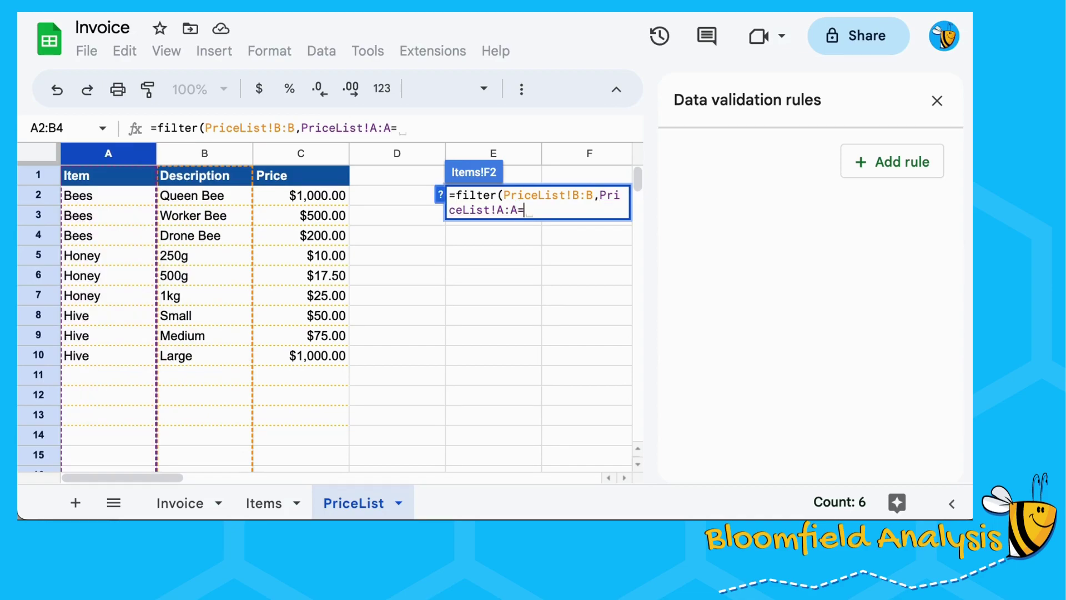
left_click(264, 508)
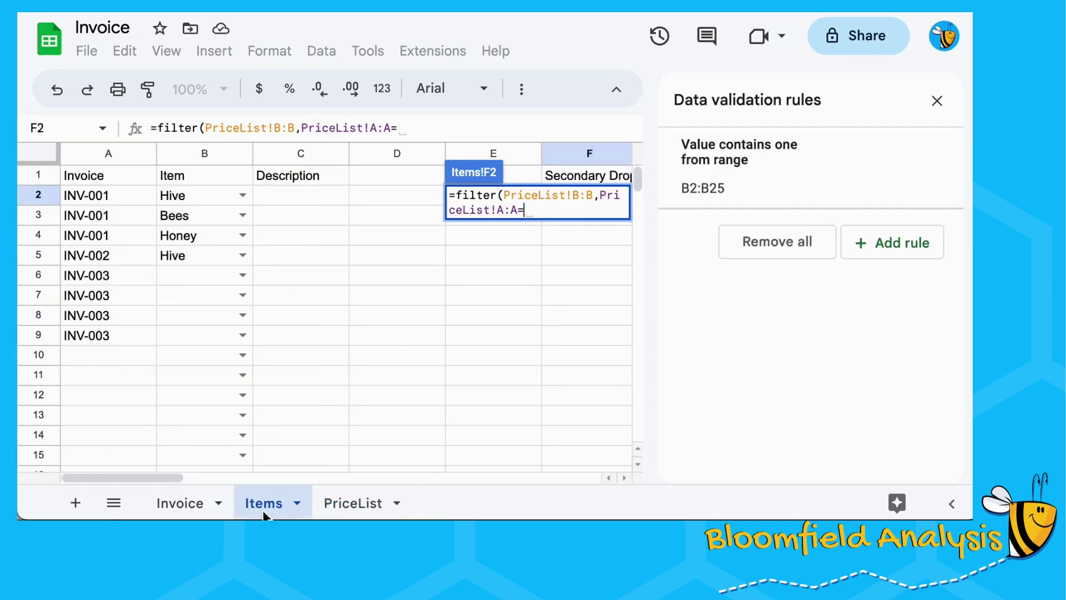
left_click(188, 195)
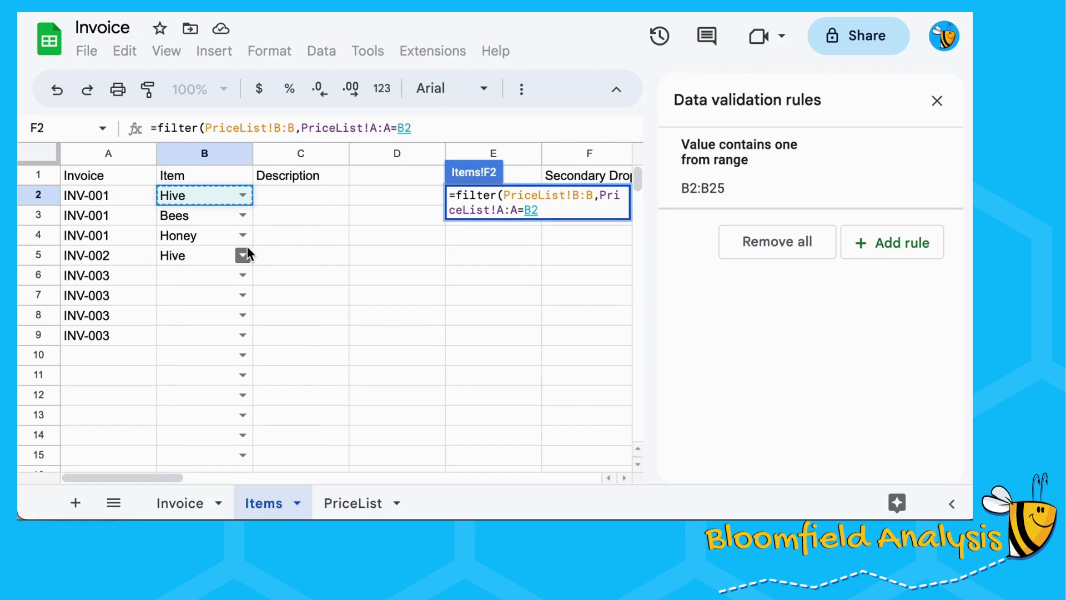
type(")")
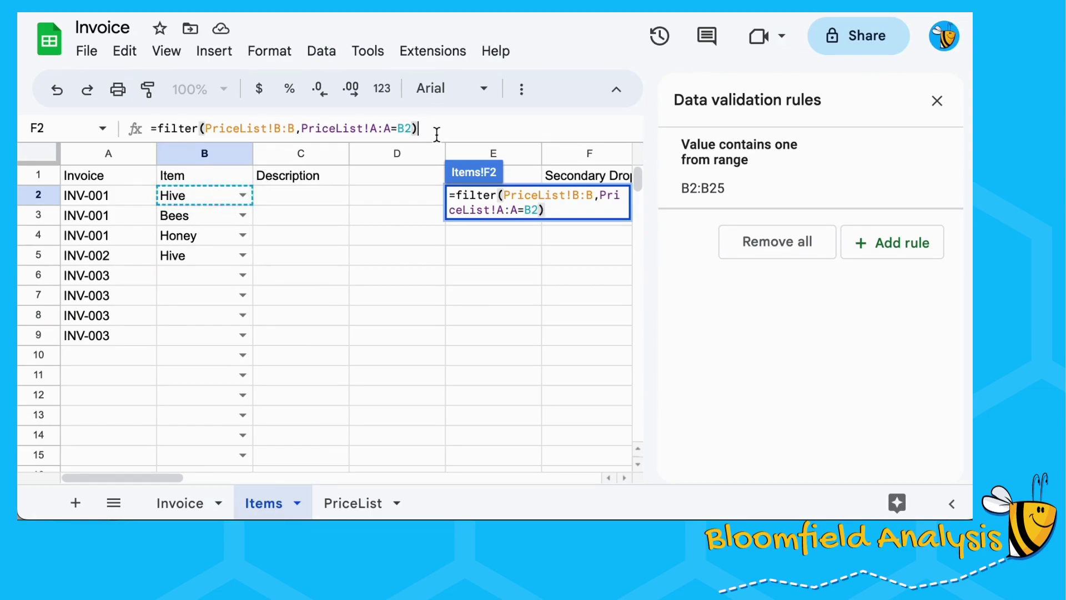
key("Return")
scroll(442, 201, "left", 2)
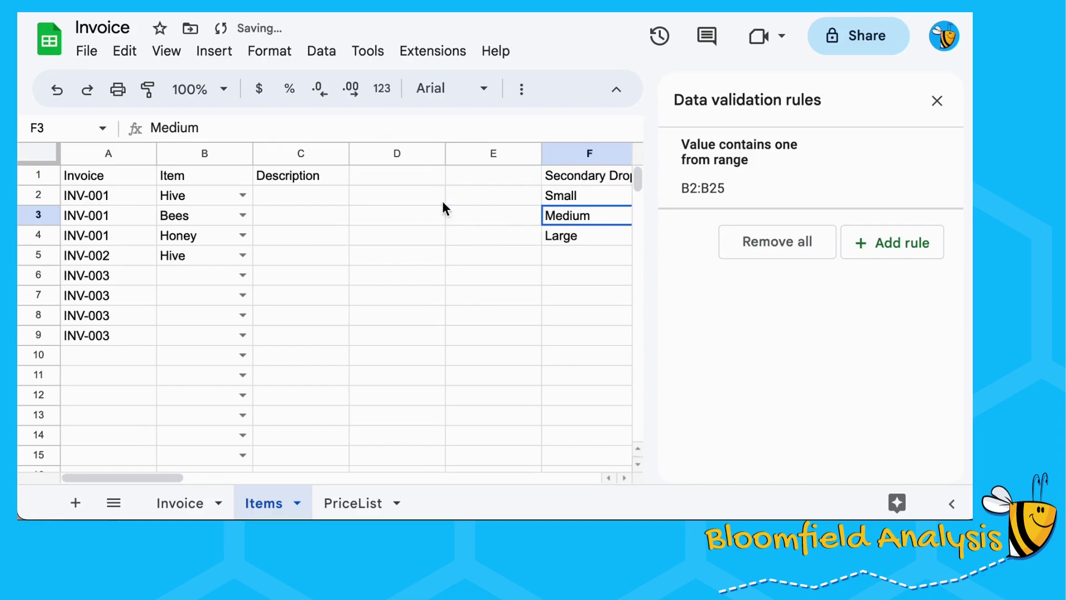
Test the filtered list by choosing Bees and then Honey in B2, checking the descriptions in F2:F4 for each
left_click(241, 196)
left_click(220, 254)
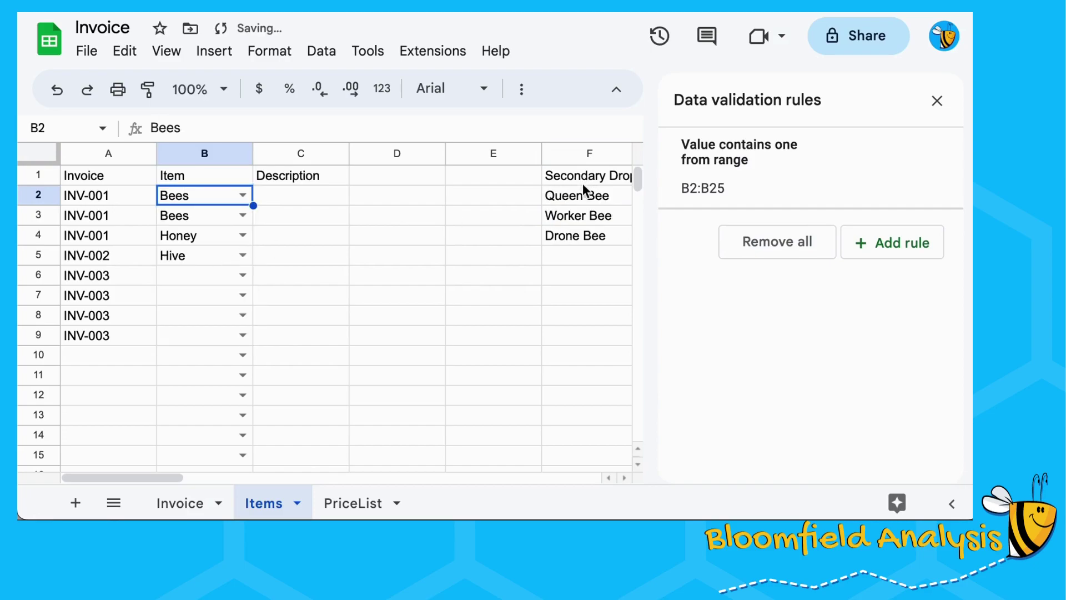
left_click_drag(583, 195, 583, 236)
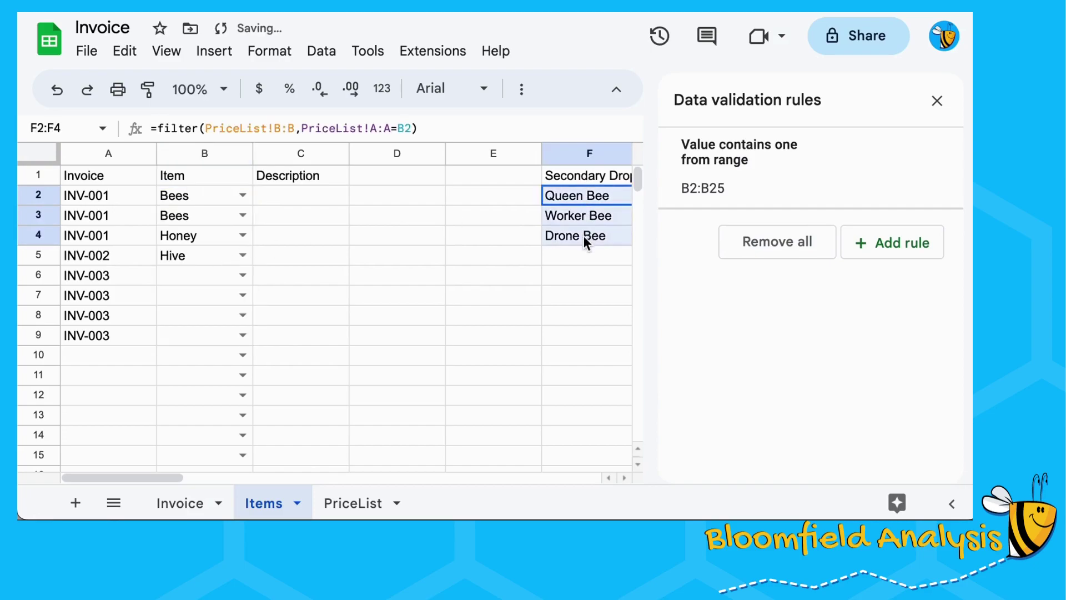
left_click(241, 202)
left_click(221, 275)
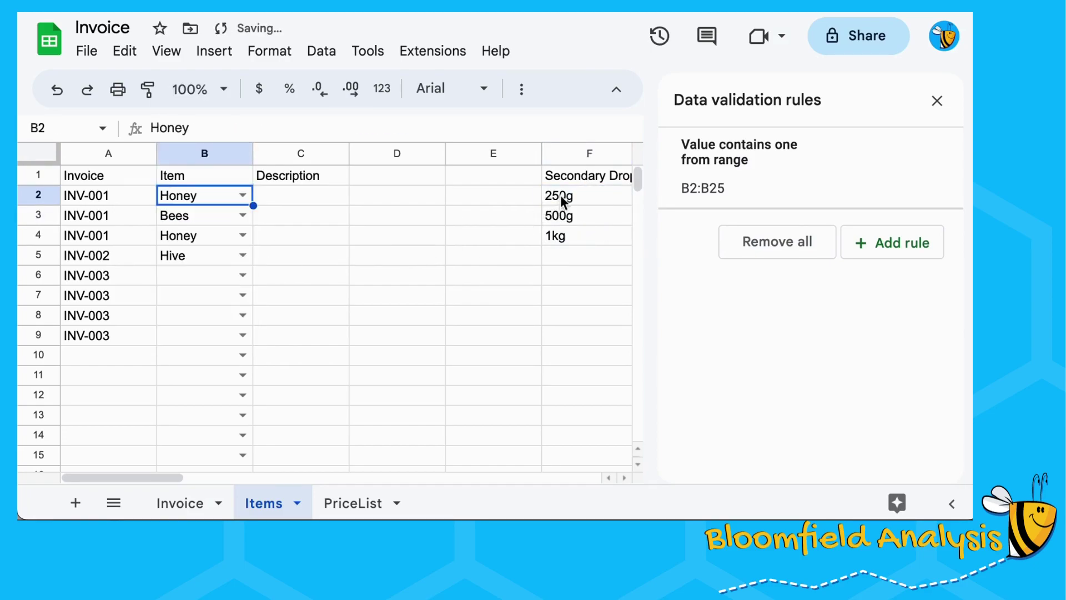
left_click_drag(562, 198, 563, 239)
left_click(522, 236)
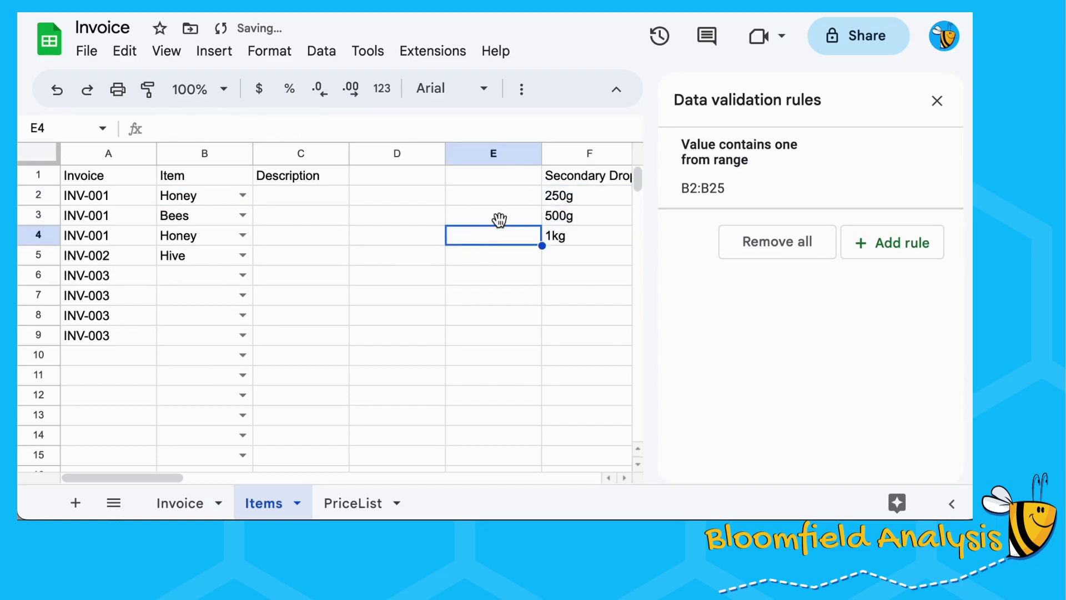
Examine how the filtered list runs down F2:F5 compared with the item rows and the Description cells C3:C7
left_click(576, 182)
left_click(578, 197)
left_click_drag(578, 198, 571, 252)
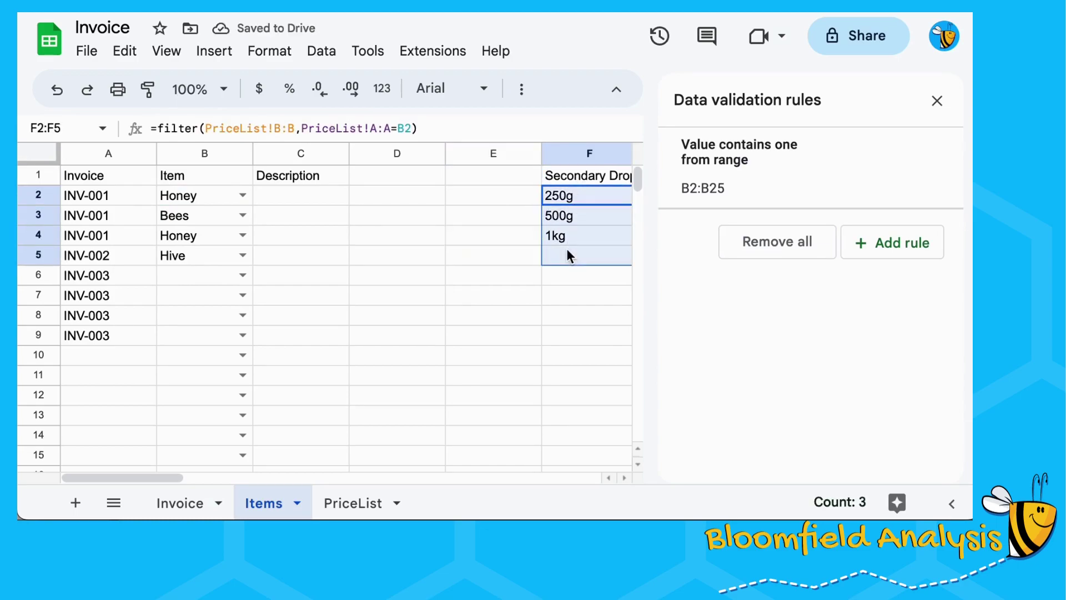
left_click(567, 195)
left_click_drag(567, 193, 567, 253)
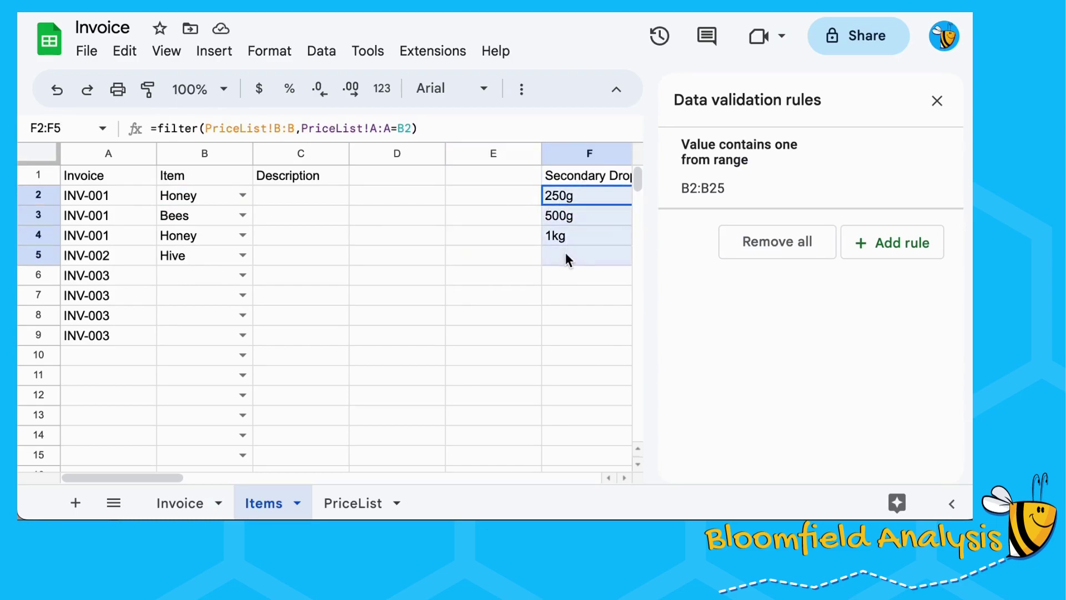
left_click(567, 195)
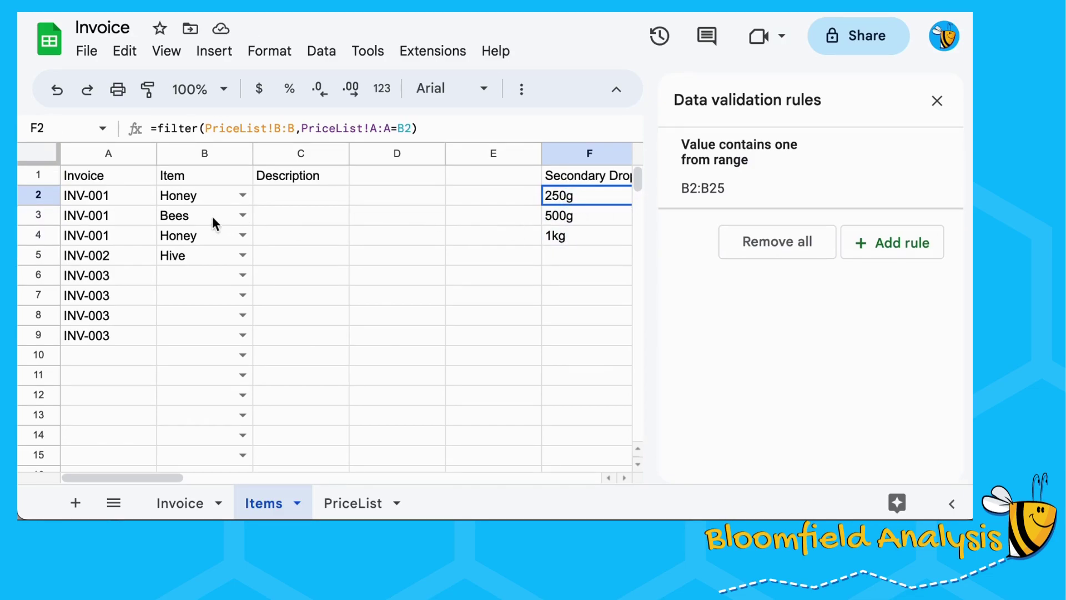
left_click_drag(274, 215, 302, 294)
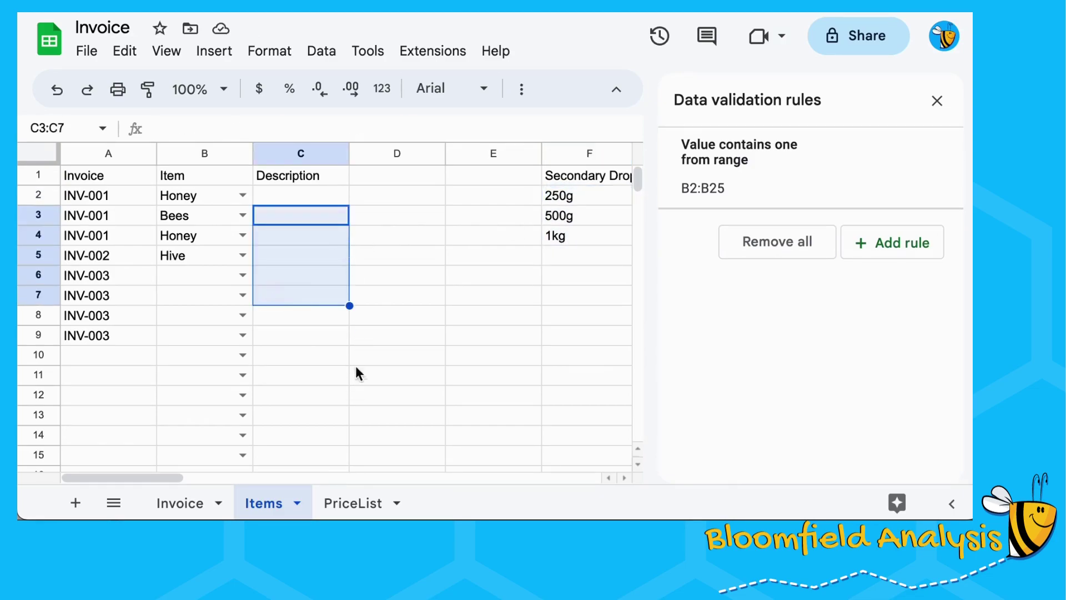
left_click(576, 185)
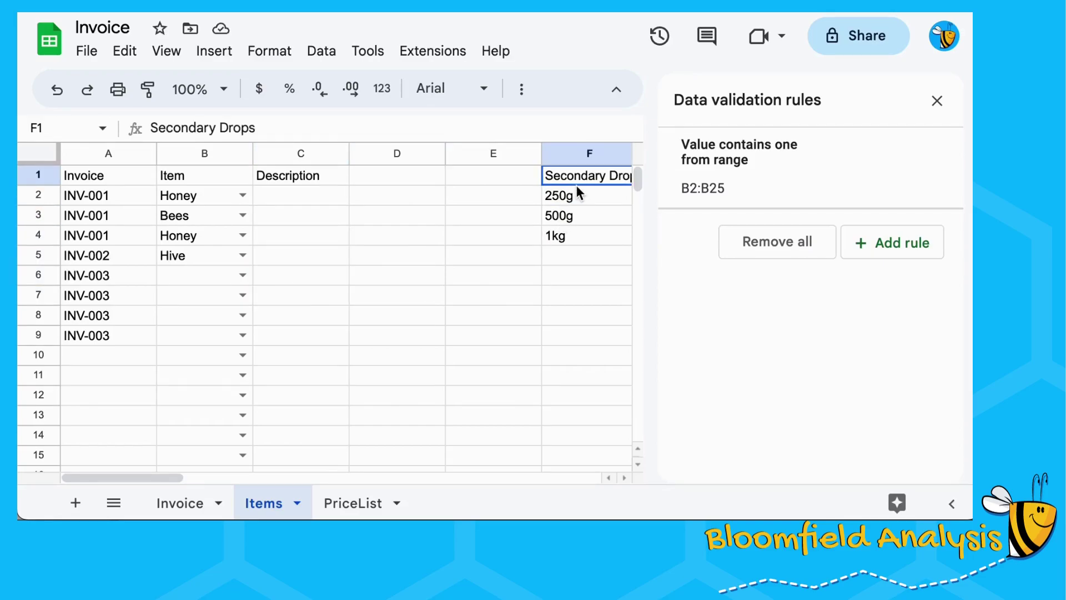
left_click_drag(574, 202, 571, 240)
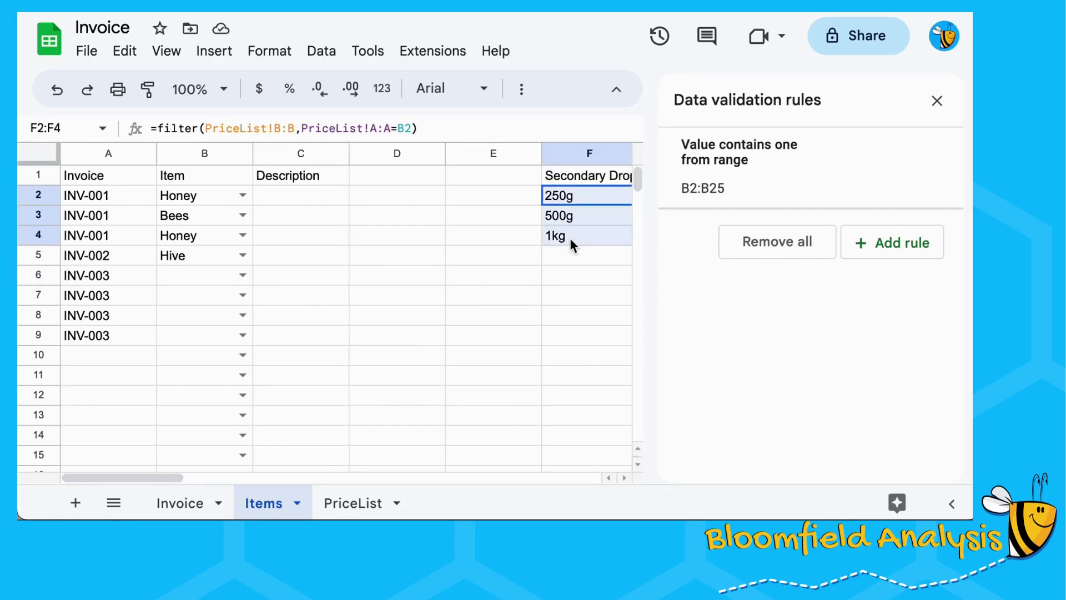
Wrap the F2 formula in TRANSPOSE so it reads =transpose(filter(PriceList!B:B,PriceList!A:A=B2))
left_click(574, 200)
left_click(157, 128)
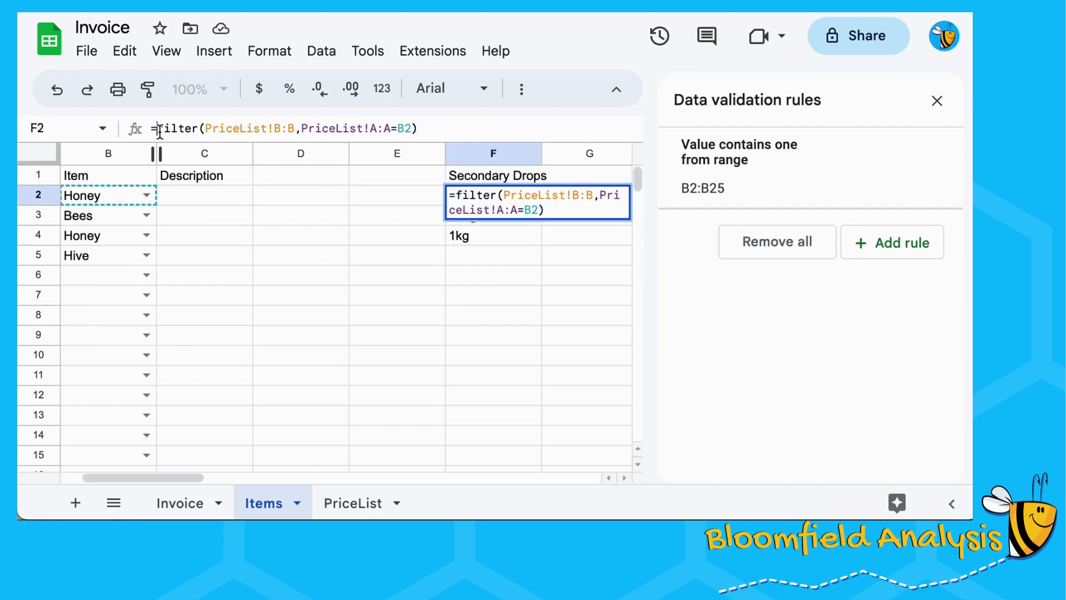
type("transpos")
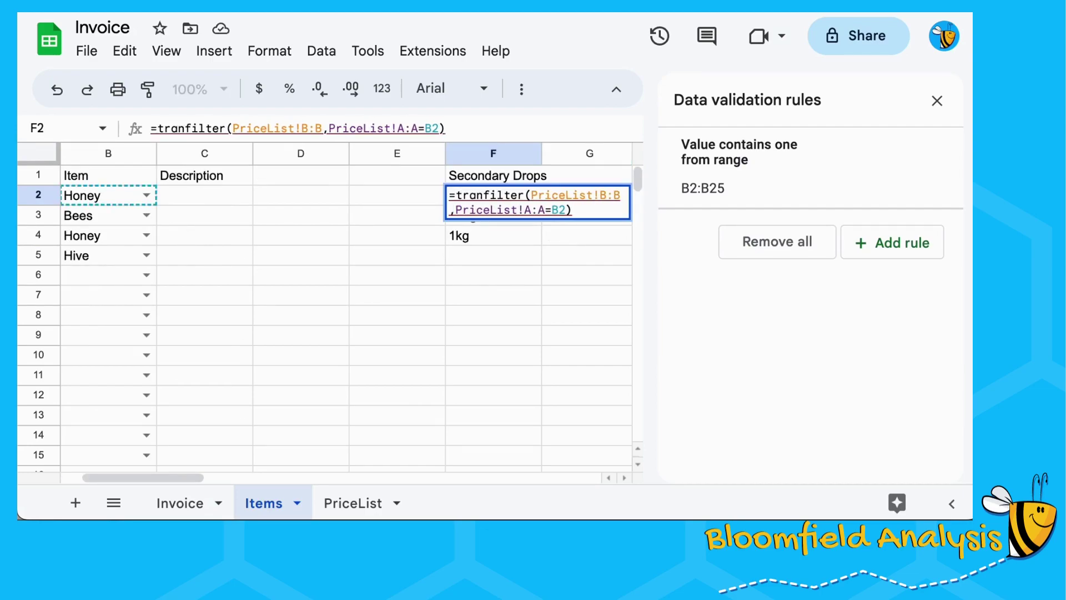
type("e(")
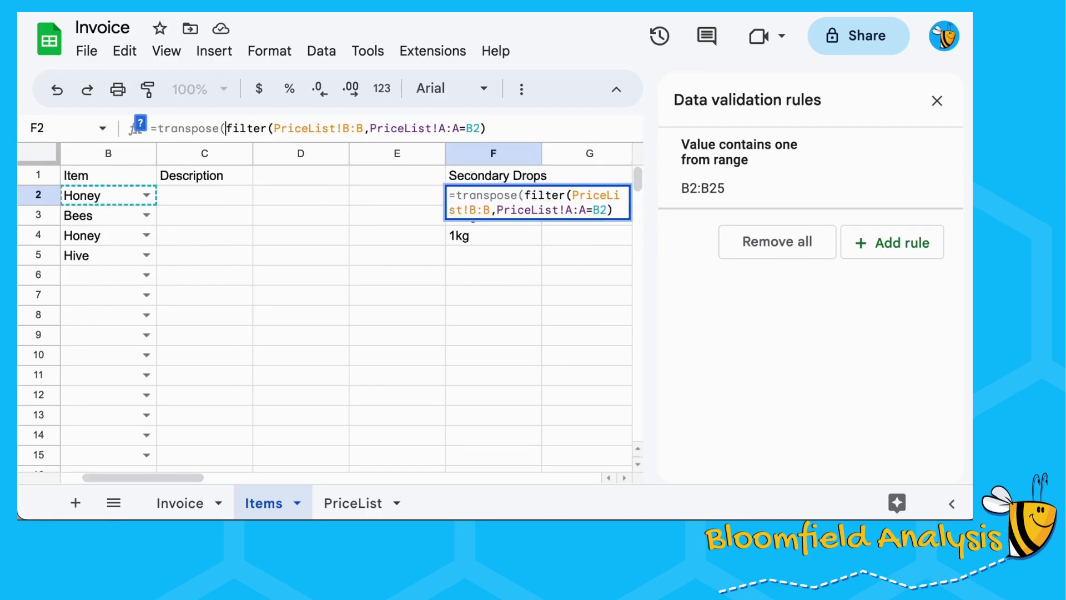
key("End")
type(")")
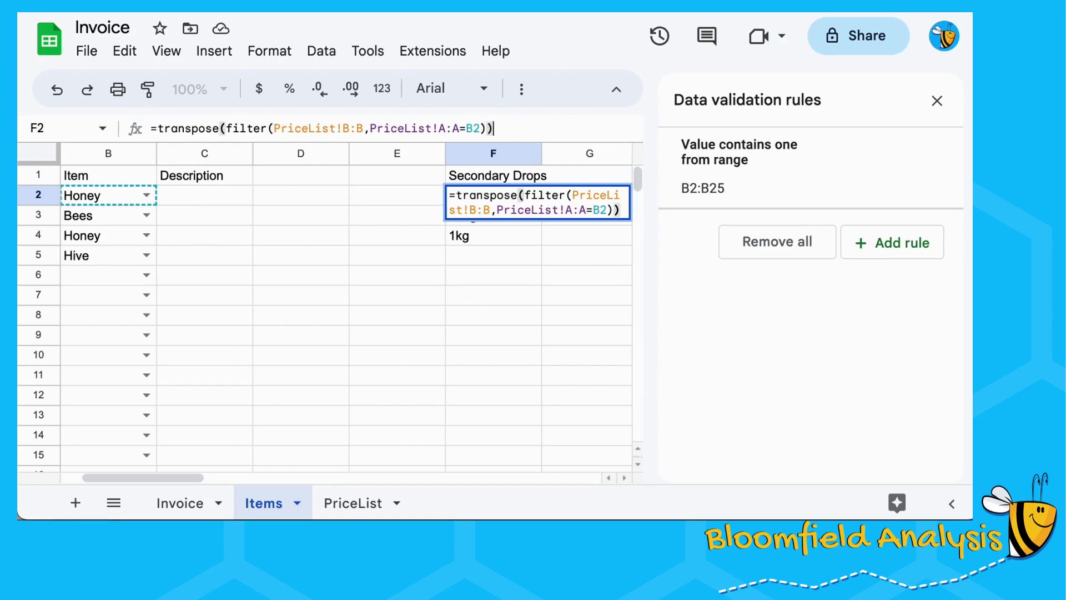
key("Return")
Check the transposed descriptions across F2:H2 against the item in B2
key("Up")
key("Right")
key("Right")
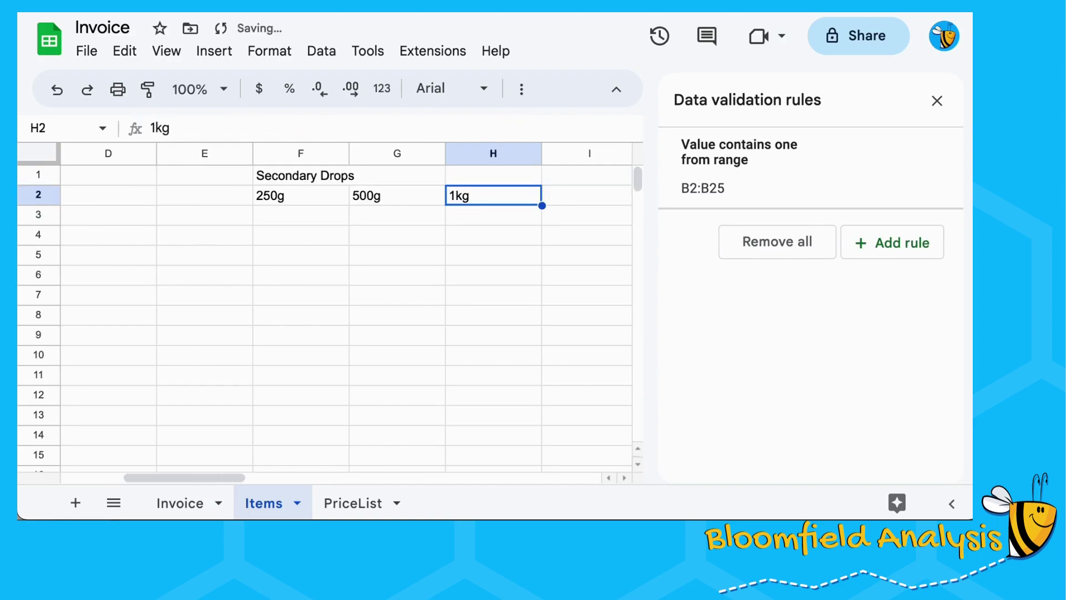
key("Left")
key("Left")
key("Left")
key("Left")
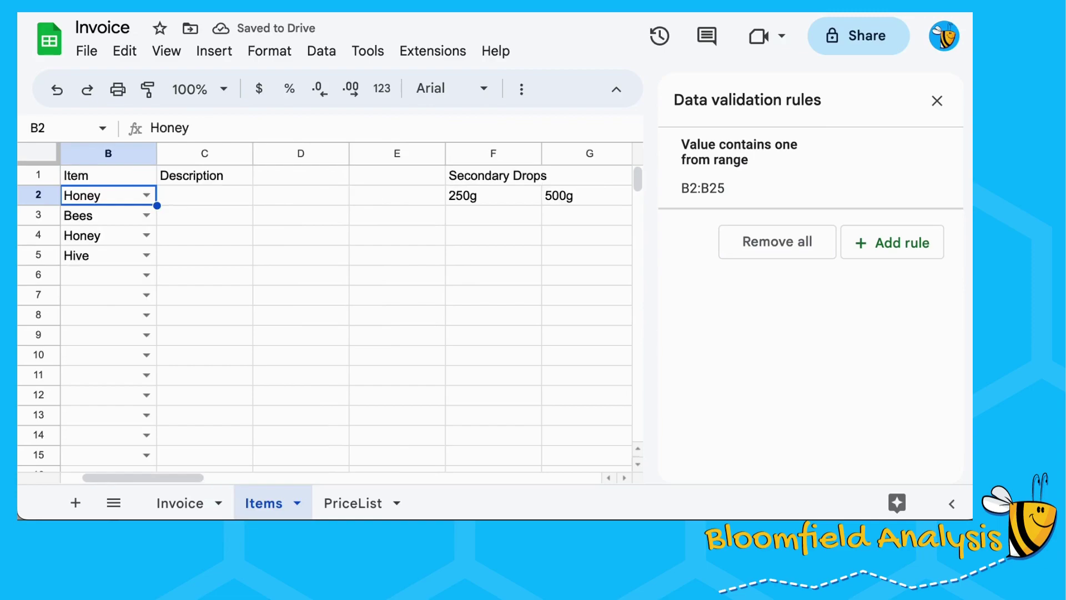
key("Left")
Copy the transposed filter formula from F2 down through F25
key("Right")
key("Right")
key("Right")
key("Right")
key("Right")
key("ctrl+c")
key("shift+Down")
key("shift+Down")
key("shift+Down")
key("shift+Down")
key("shift+Down")
key("shift+Down")
key("shift+Down")
key("shift+Down")
key("shift+Down")
key("shift+Down")
key("shift+Down")
key("shift+Down")
key("shift+Down")
key("shift+Down")
key("shift+Down")
key("shift+Down")
key("shift+Down")
key("shift+Down")
key("shift+Down")
key("shift+Down")
key("shift+Down")
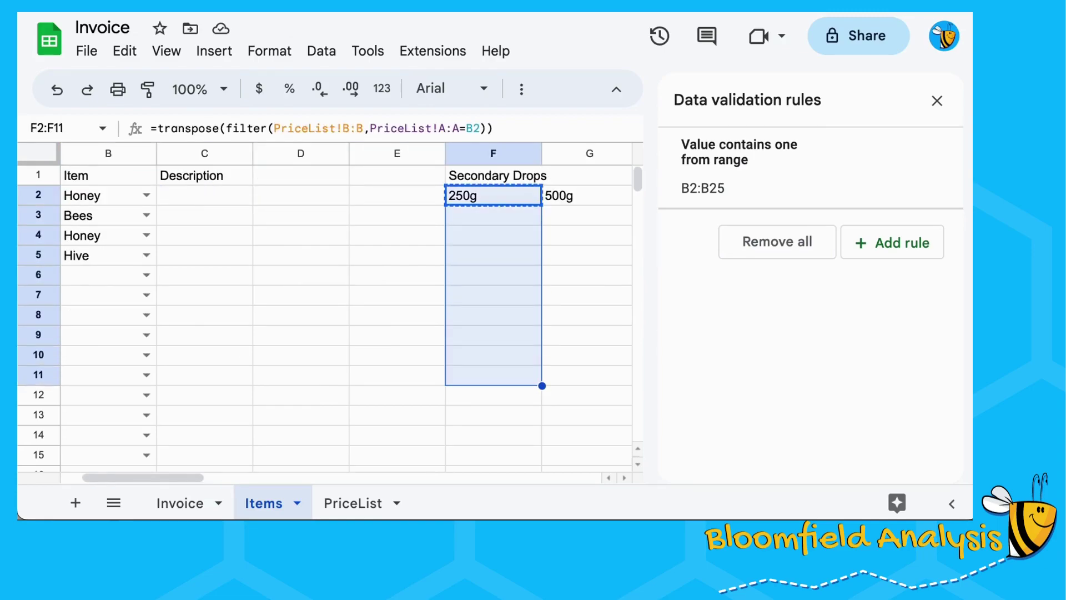
key("shift+Down")
key("shift+Down")
key("shift+Down")
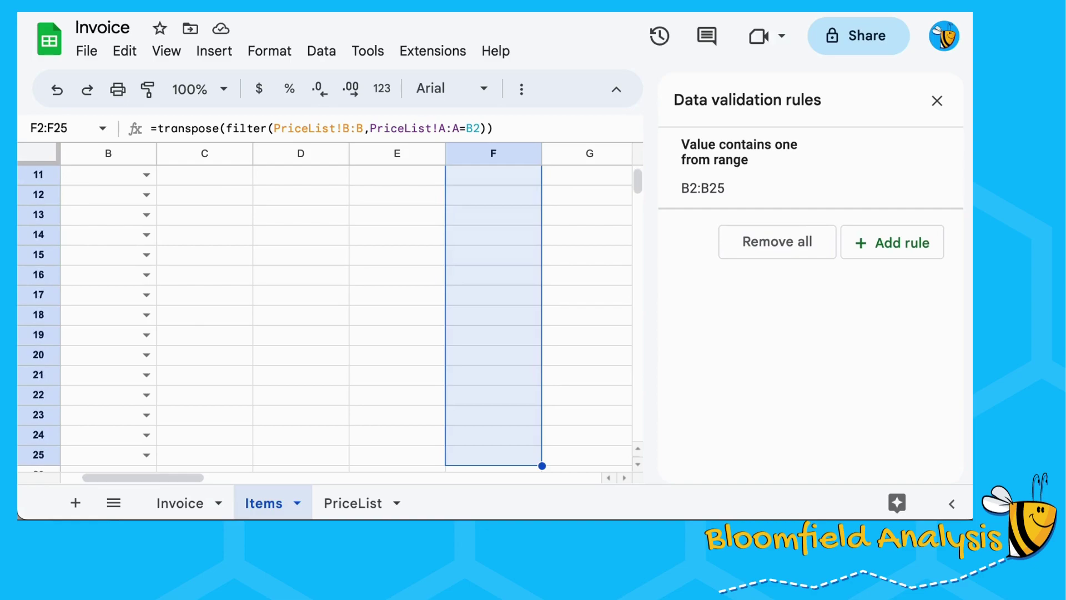
key("shift+Up")
key("ctrl+v")
Compare the items in column B with the copied Secondary Drops formulas in F2, F3 and F4
key("Up")
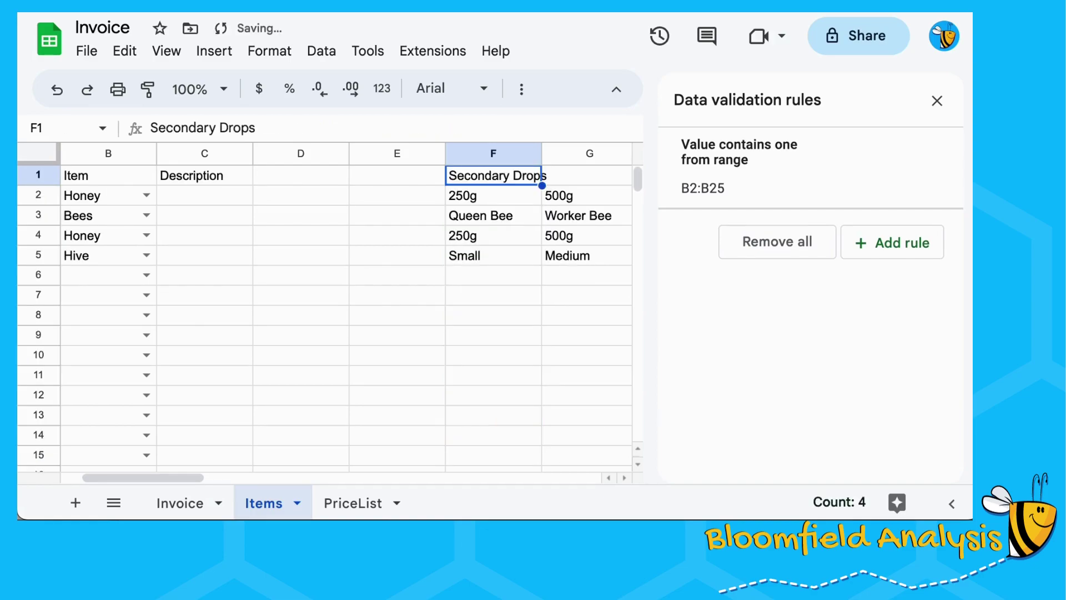
key("Left")
key("Left")
key("Left")
key("Left")
key("Left")
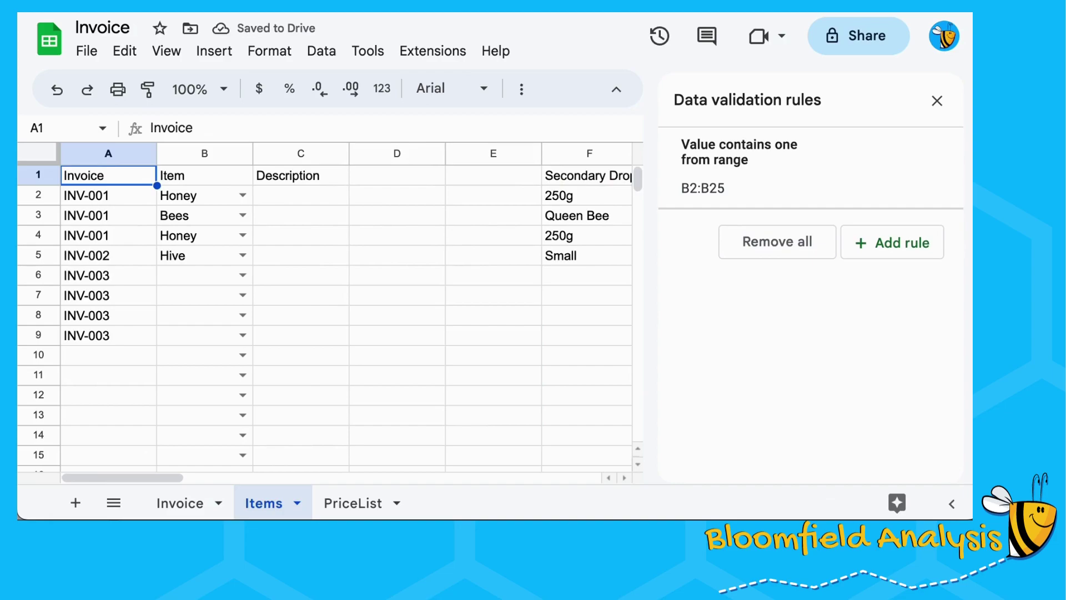
key("Down")
key("Down")
key("Right")
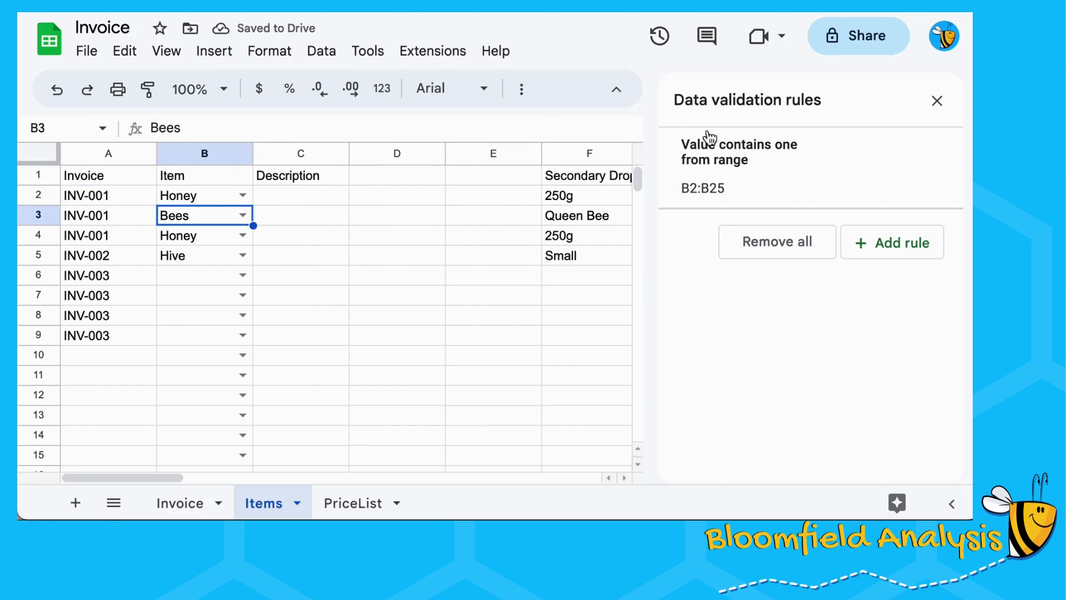
left_click(619, 200)
left_click(614, 211)
left_click(602, 239)
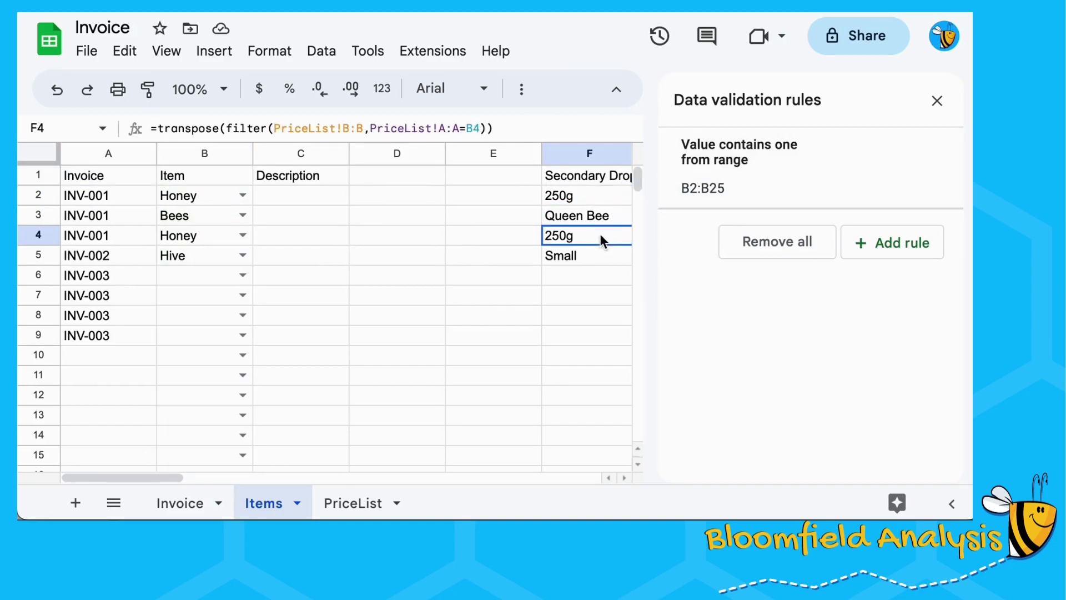
Choose Honey as the item in B5, and Bees as the item in B4 and B2
left_click(589, 256)
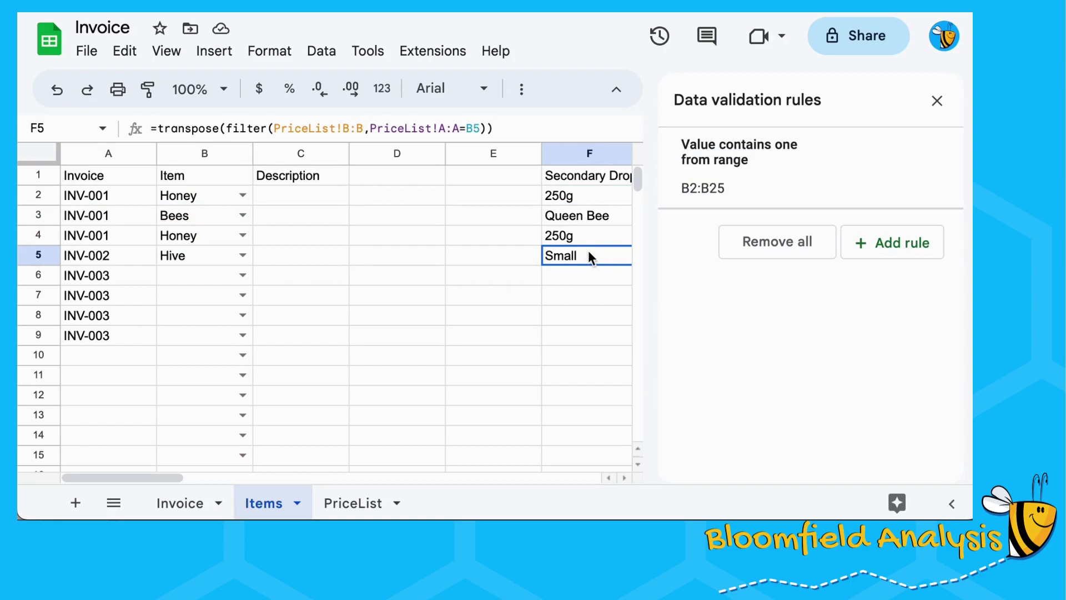
left_click(243, 255)
left_click(225, 326)
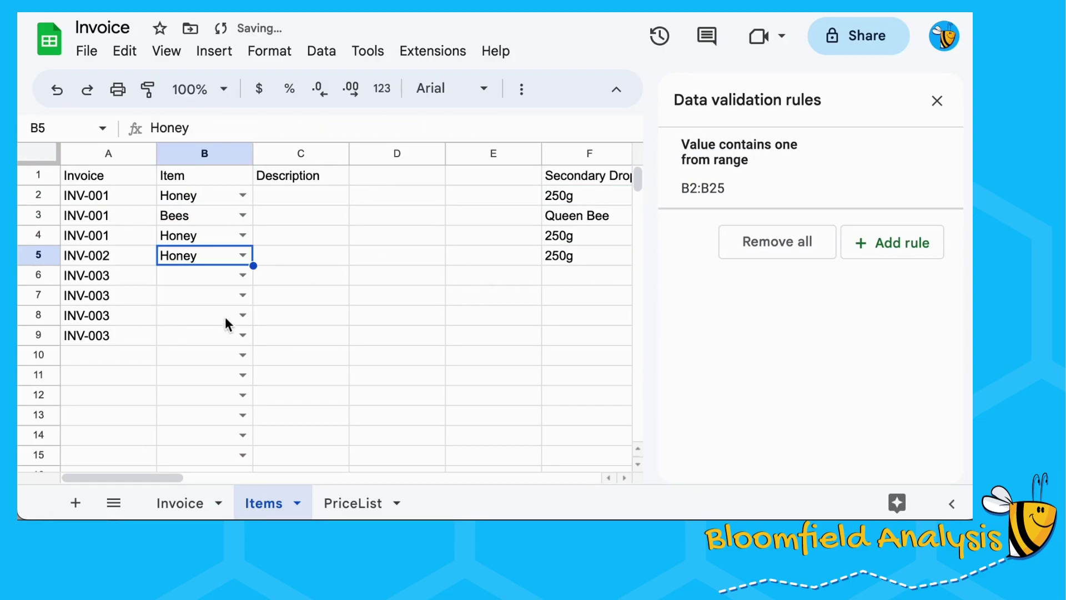
left_click(243, 235)
left_click(226, 288)
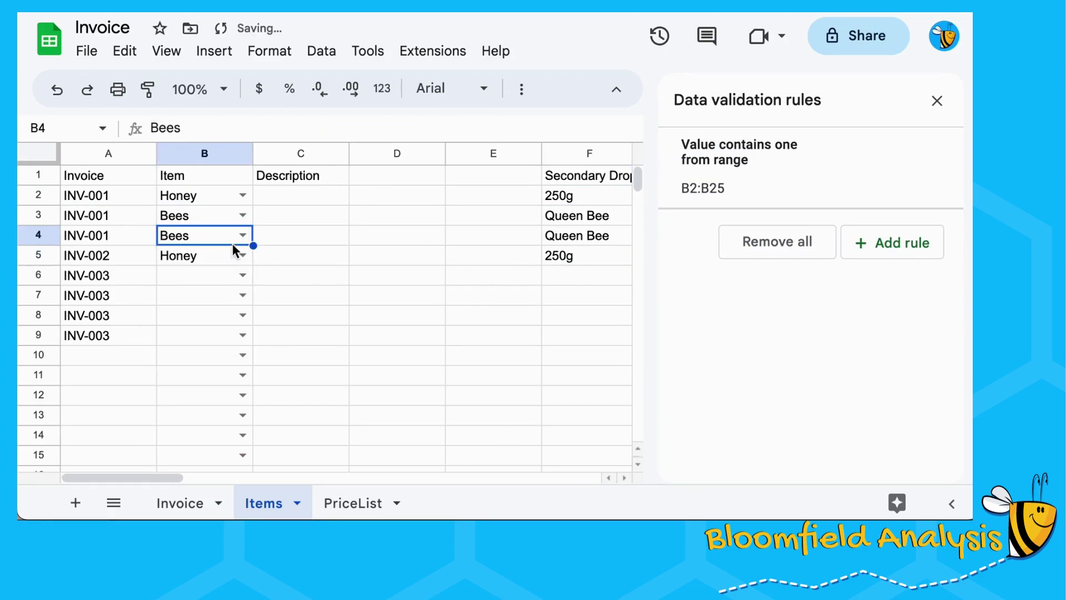
left_click(243, 195)
left_click(226, 246)
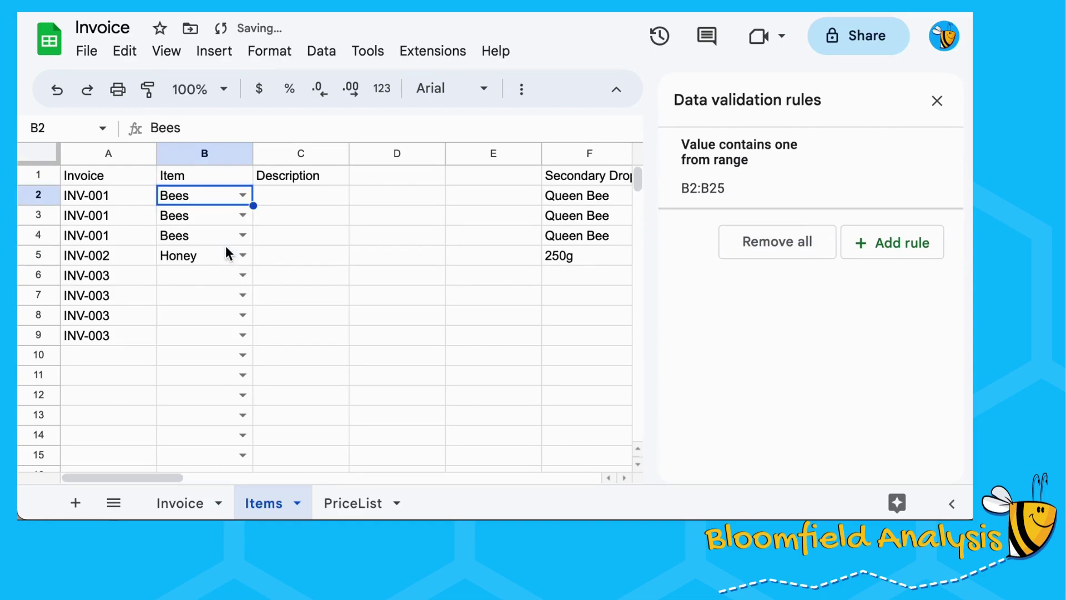
Change the item in B3 to Honey and the item in B4 to Hive
left_click(248, 215)
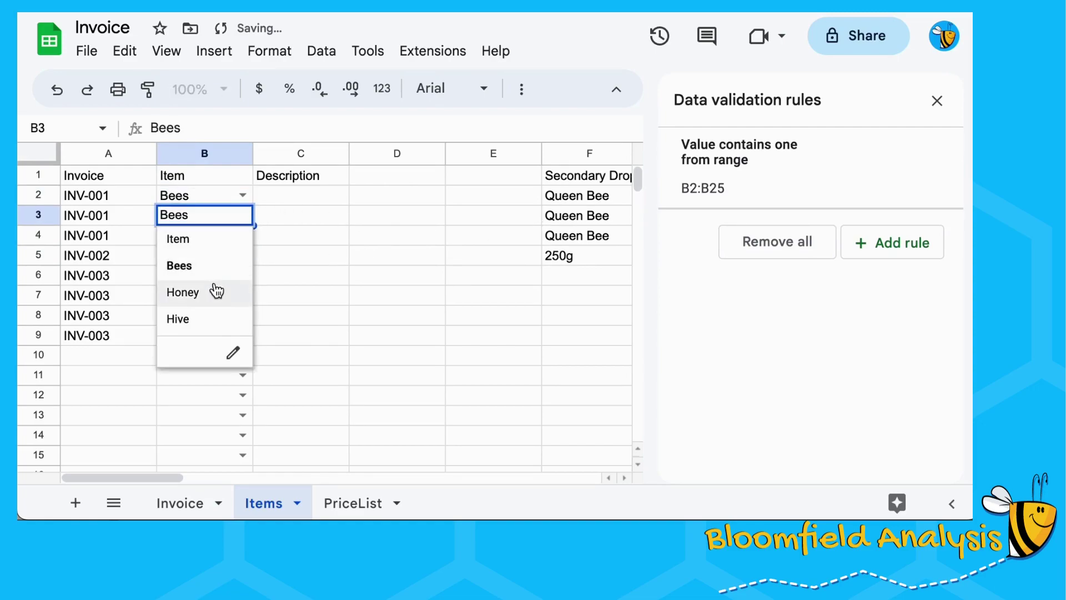
left_click(217, 291)
left_click(245, 236)
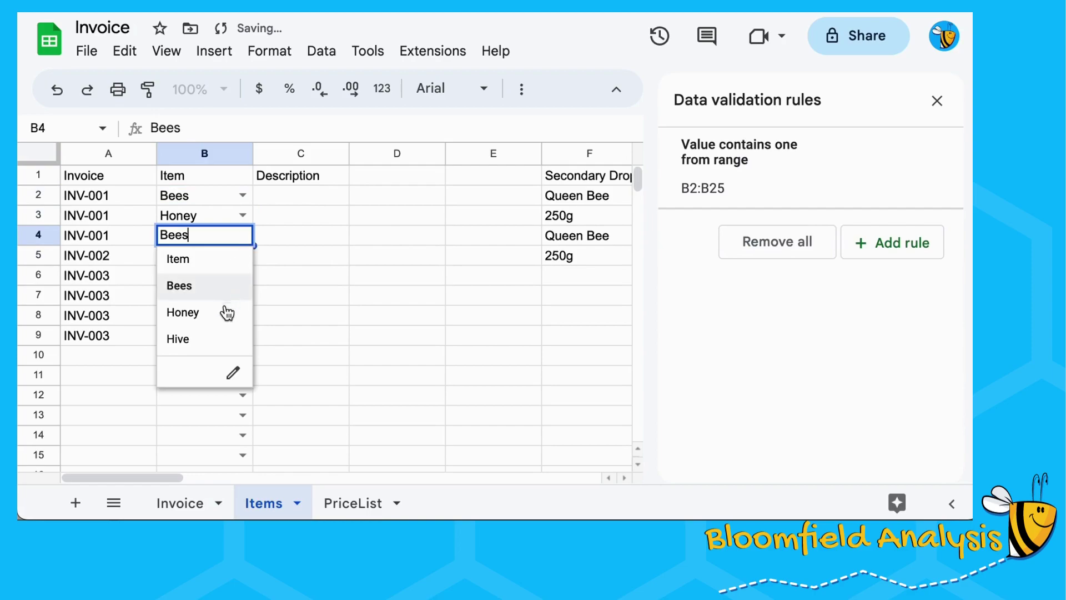
left_click(212, 342)
Add a data validation rule to the Description cell C2 with the criteria Dropdown (from a range)
left_click(284, 199)
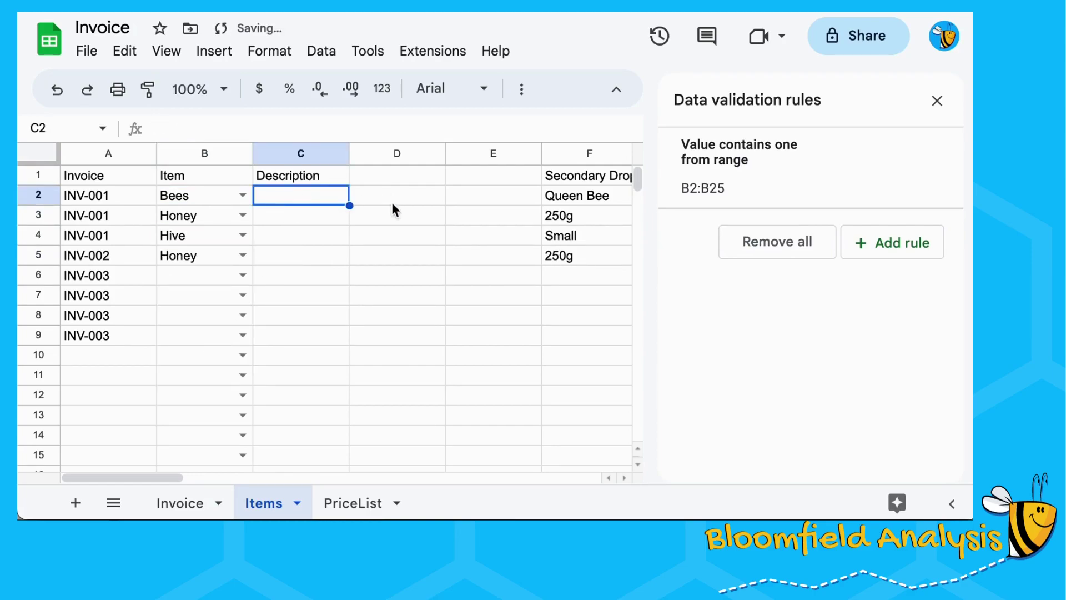
scroll(506, 181, "right", 4)
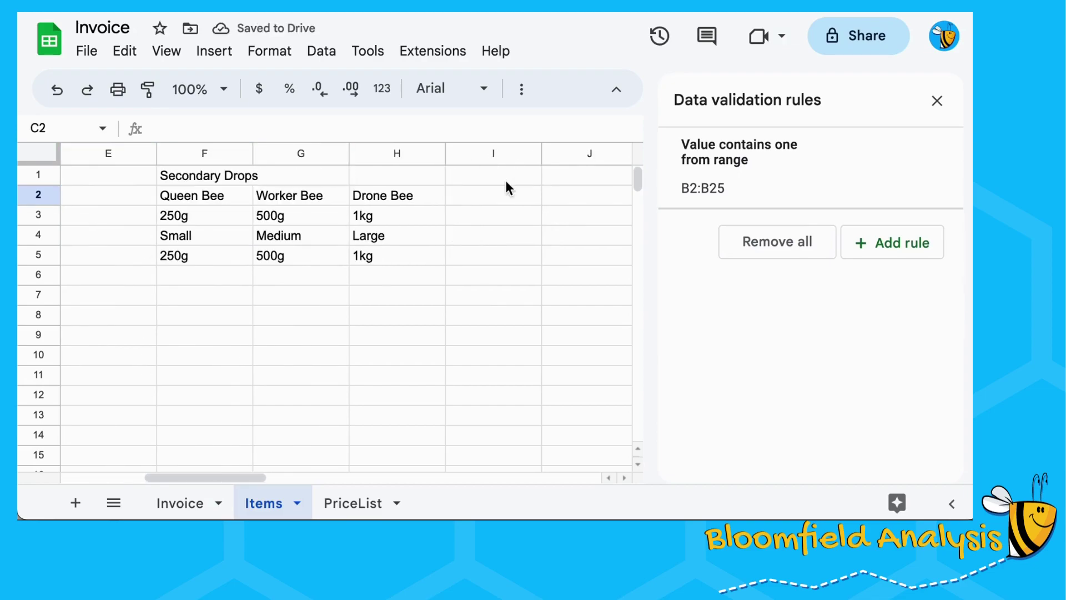
left_click_drag(251, 204, 378, 192)
scroll(301, 198, "left", 4)
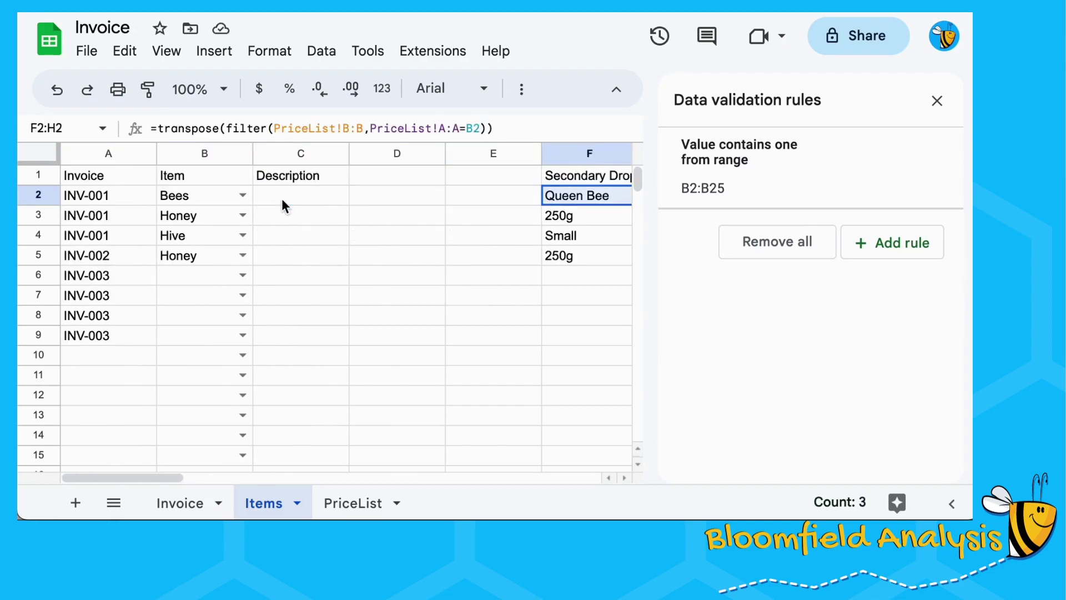
left_click(277, 196)
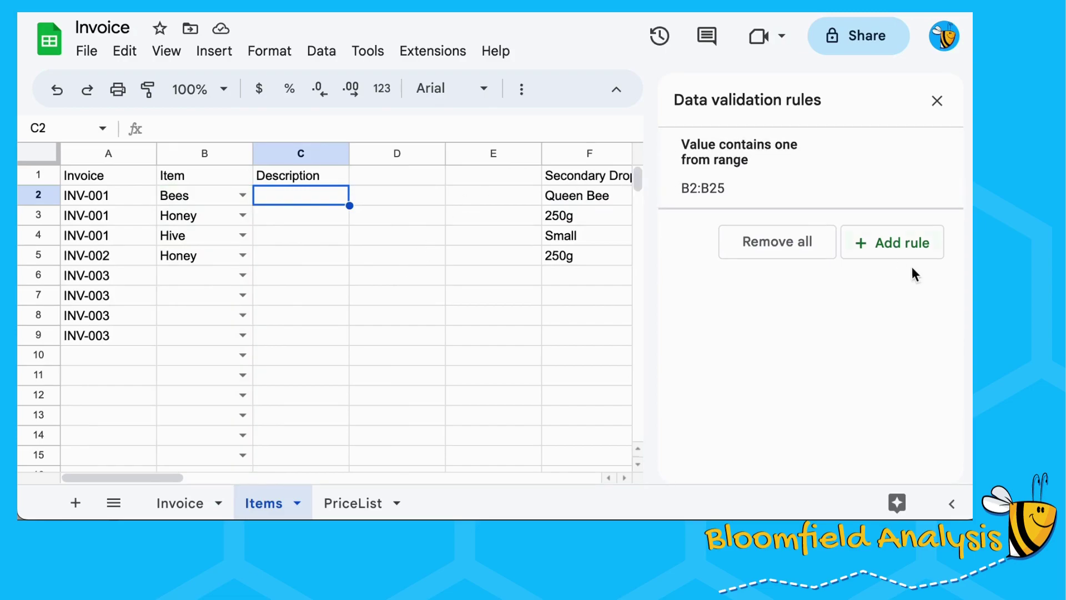
left_click(901, 247)
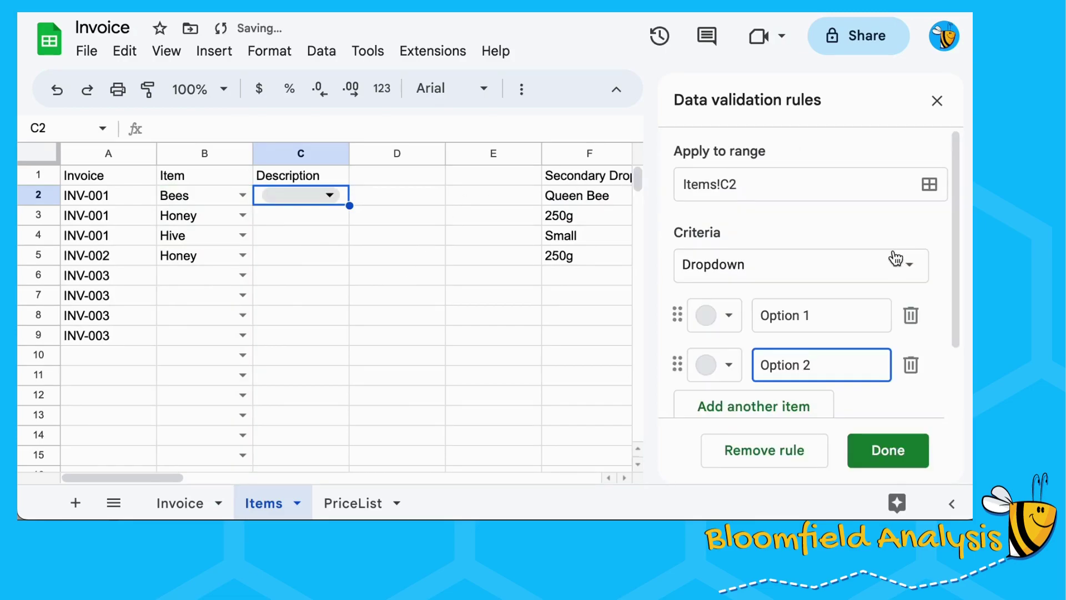
left_click(913, 270)
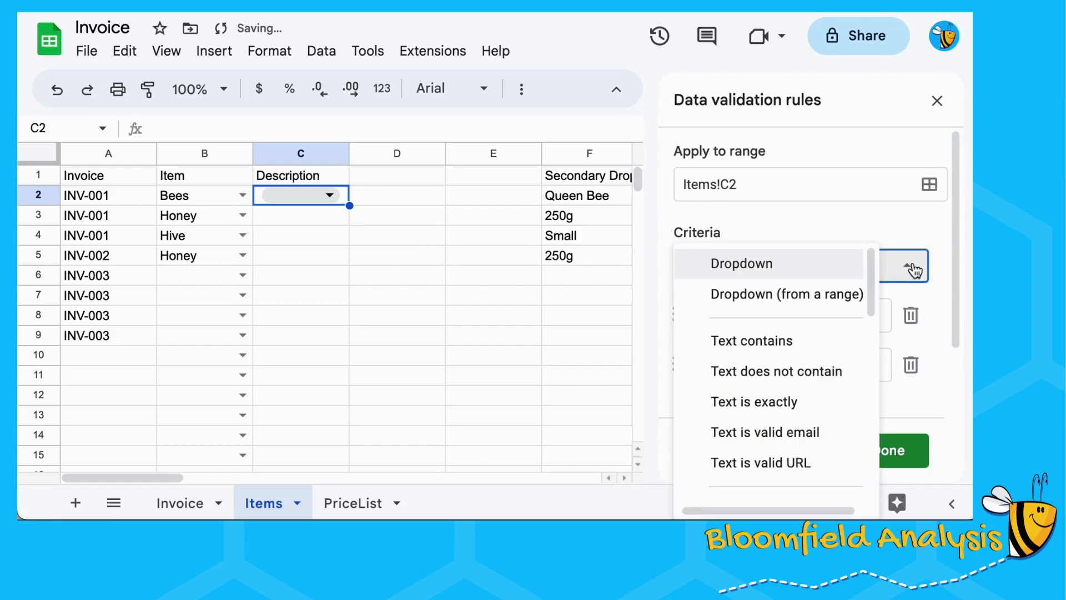
left_click(840, 290)
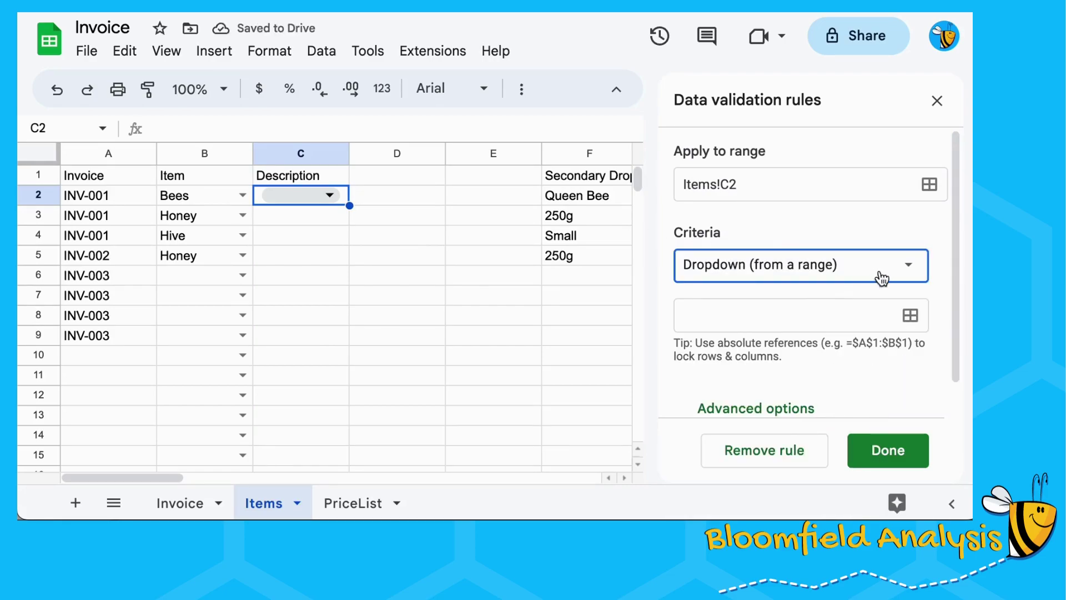
Set the C2 dropdown's source range to Items!F2:Z2 in the Secondary Drops area
left_click(910, 315)
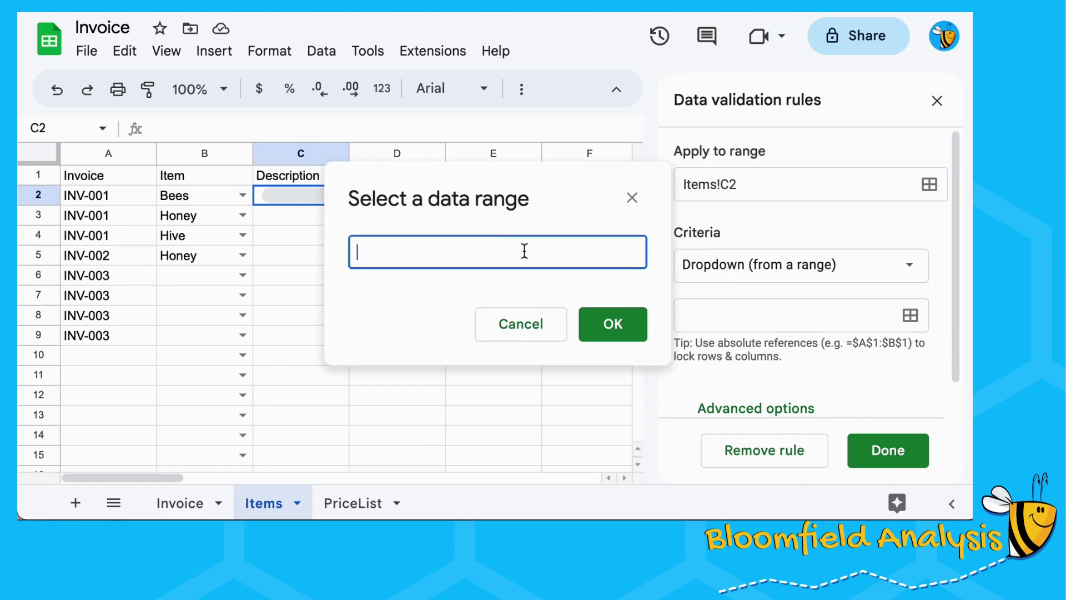
left_click(243, 259)
left_click(295, 213)
scroll(277, 214, "right", 4)
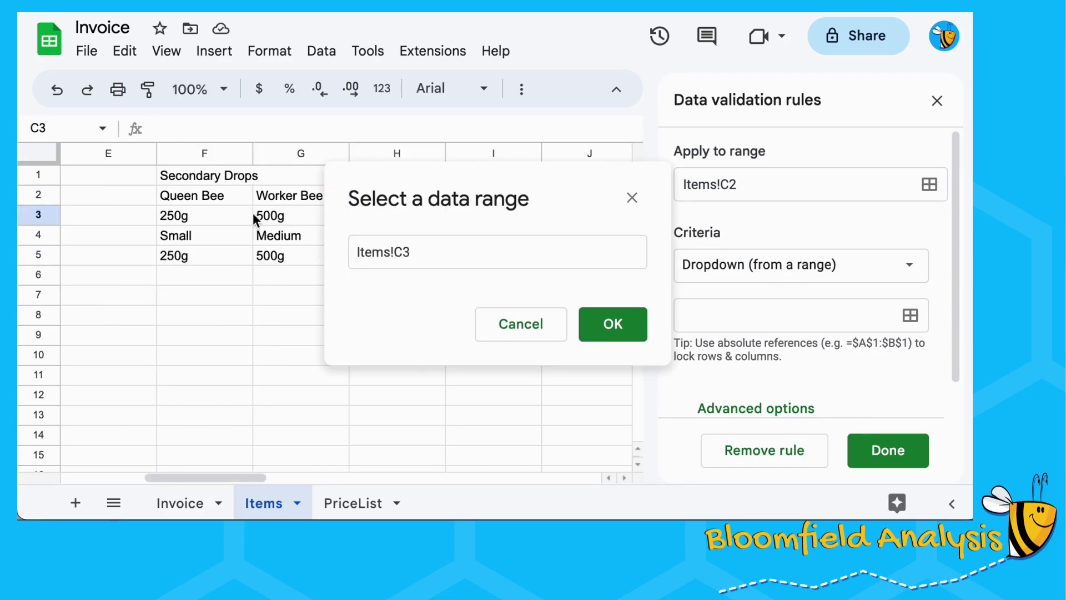
left_click(203, 196)
key("shift+Right")
key("shift+Right")
key("shift+Right")
key("shift+Right")
key("shift+Right")
key("shift+Right")
key("shift+Right")
key("shift+Right")
key("shift+Right")
key("shift+Right")
key("shift+Right")
key("shift+Right")
key("shift+Right")
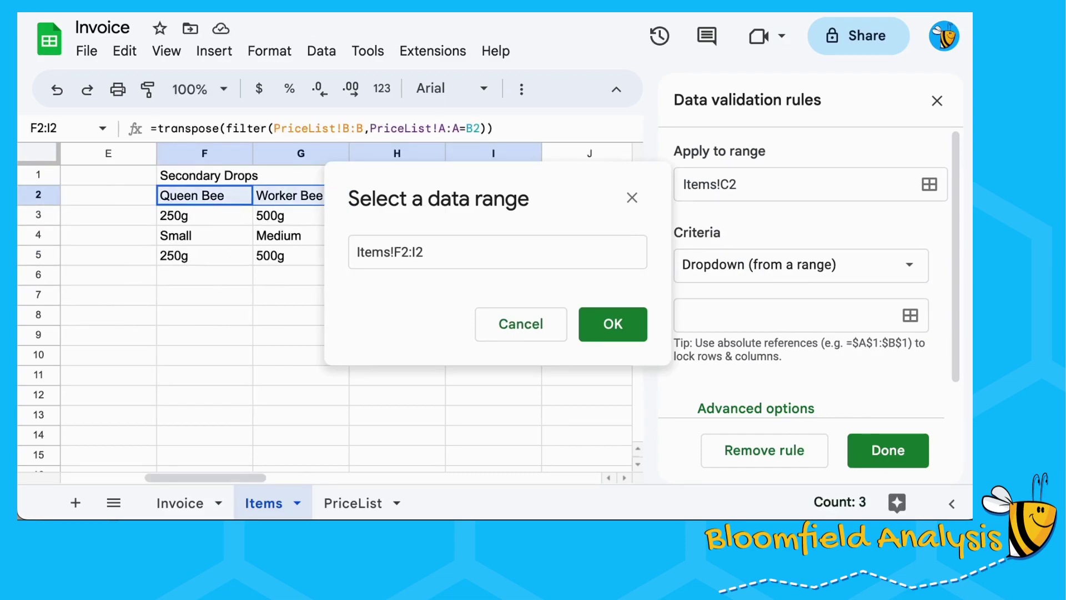
key("shift+Right")
key("shift+Right")
key("shift+Right")
key("shift+Right")
key("shift+Right")
key("shift+Right")
key("shift+Right")
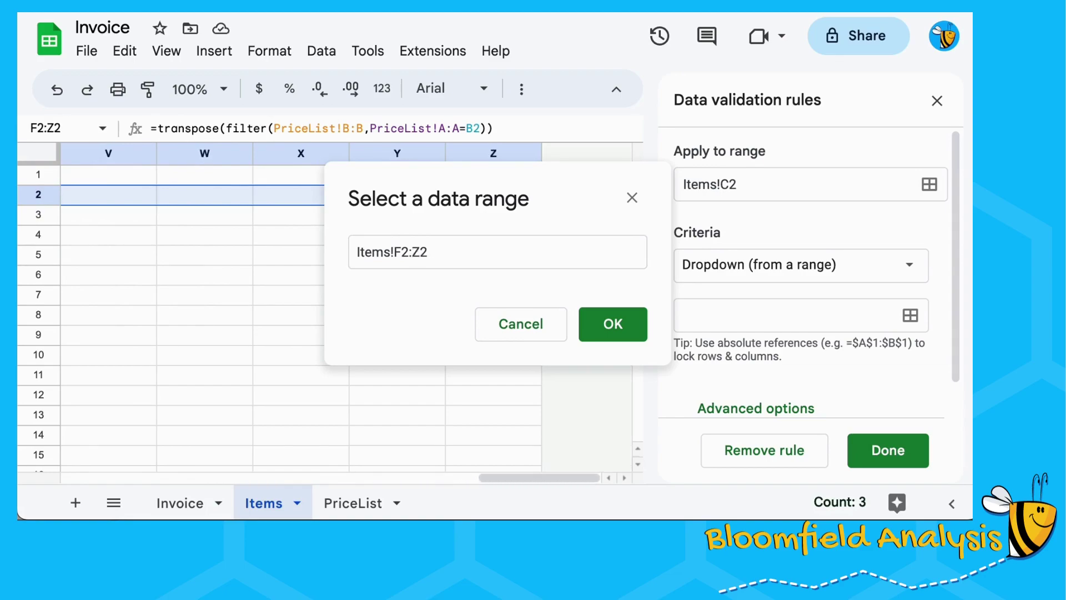
left_click(638, 324)
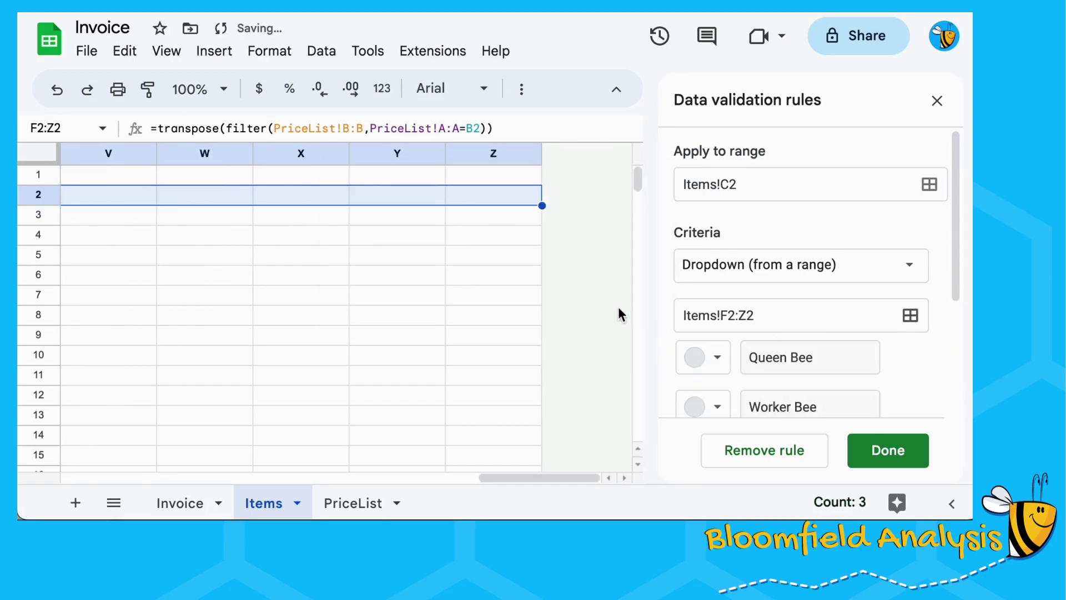
Set the C2 rule to show a warning for invalid data, use the Arrow display style, and save it
scroll(385, 309, "left", 10)
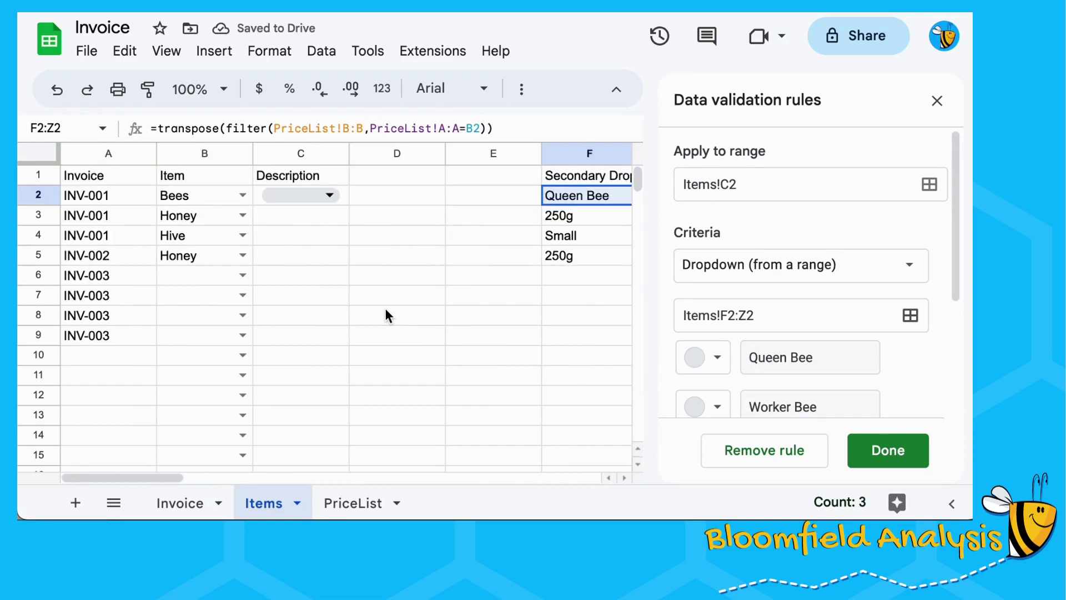
scroll(385, 307, "left", 3)
scroll(775, 330, "down", 3)
left_click(763, 375)
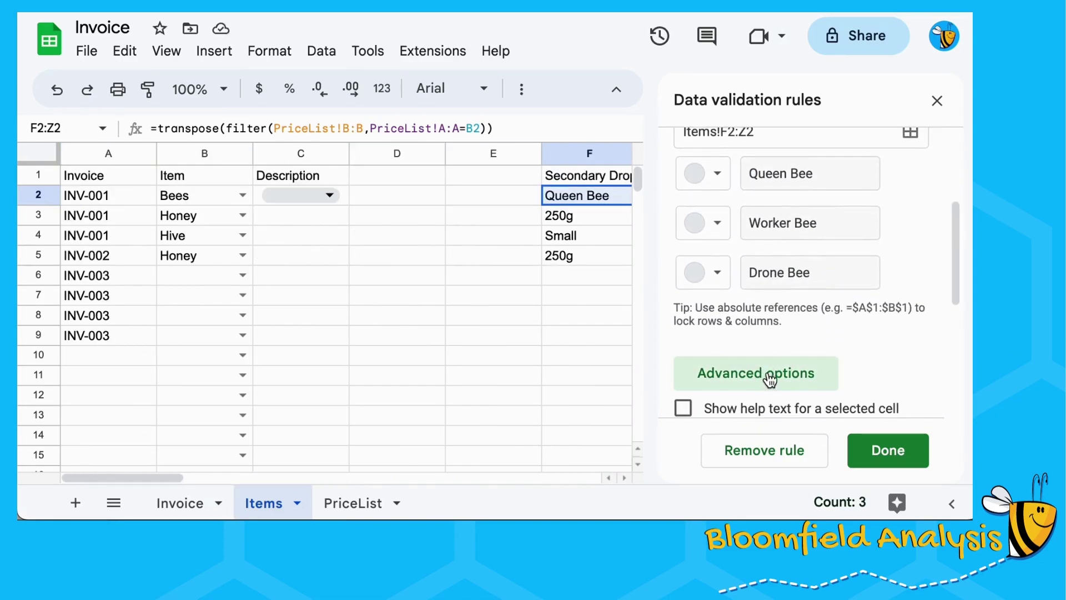
scroll(783, 392, "down", 2)
scroll(779, 390, "down", 3)
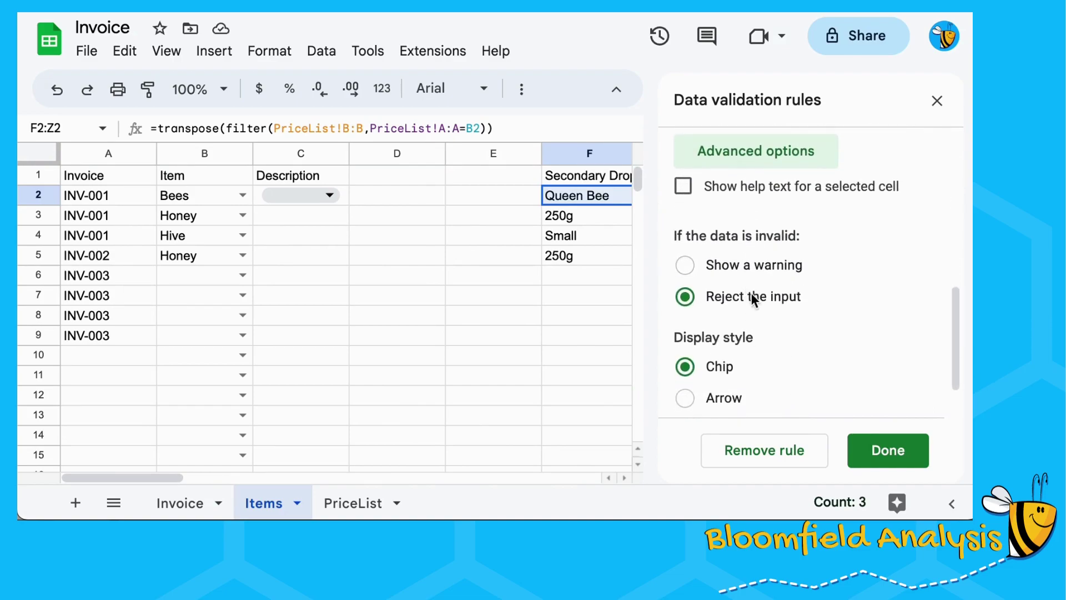
left_click(748, 265)
scroll(748, 347, "down", 2)
left_click(714, 337)
left_click(883, 453)
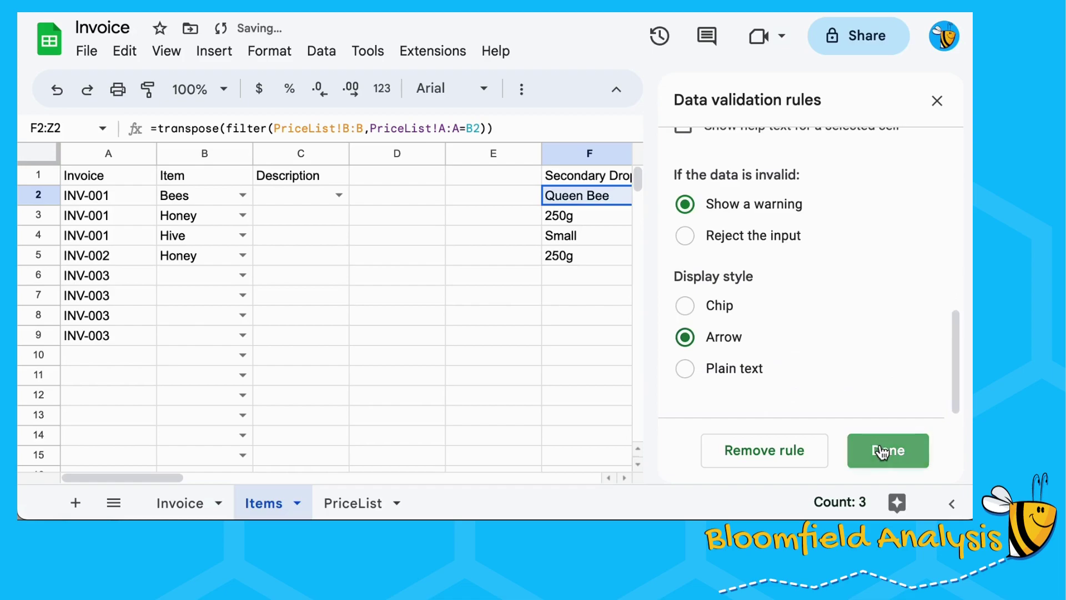
left_click(494, 314)
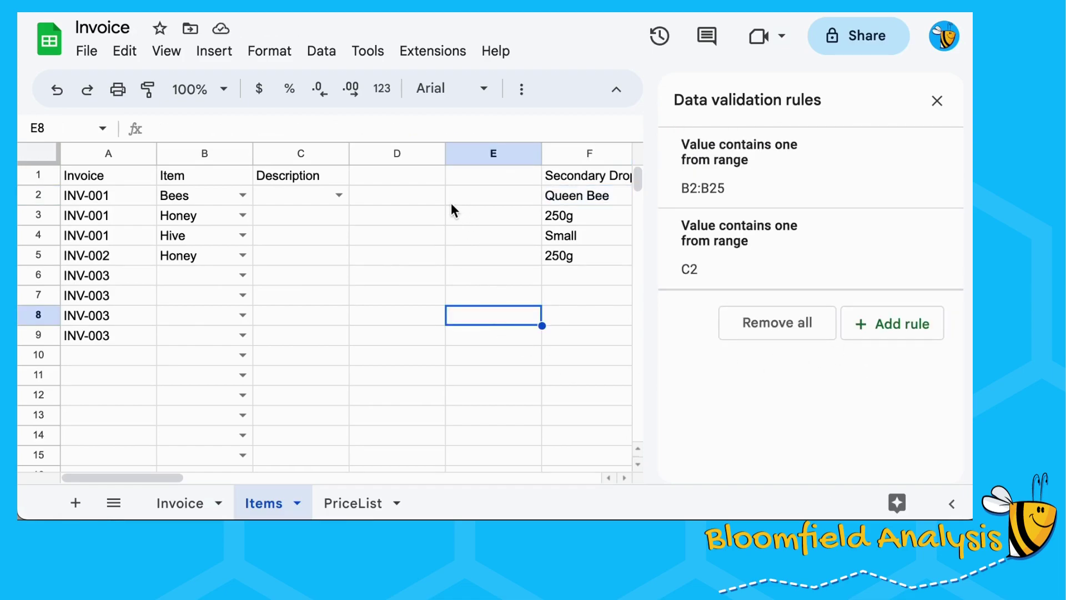
Copy the description dropdown from C2 down through C6
left_click(311, 197)
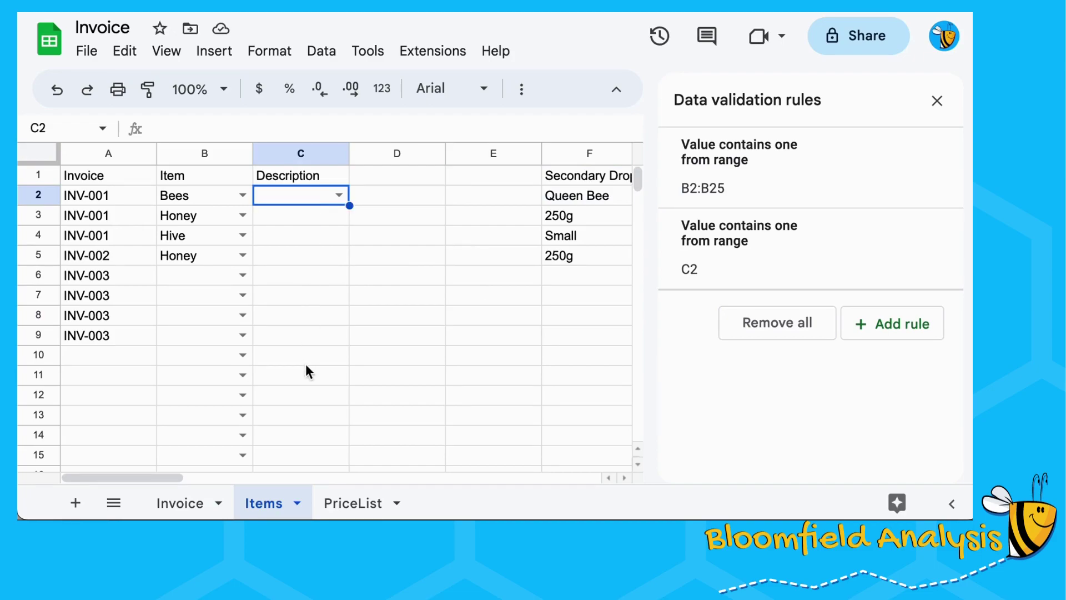
key("ctrl+c")
key("shift+Down")
key("shift+Down")
key("shift+Down")
key("shift+Down")
key("shift+Down")
key("shift+Down")
key("shift+Down")
key("shift+Down")
key("shift+Up")
key("shift+Up")
key("shift+Up")
key("shift+Up")
key("ctrl+v")
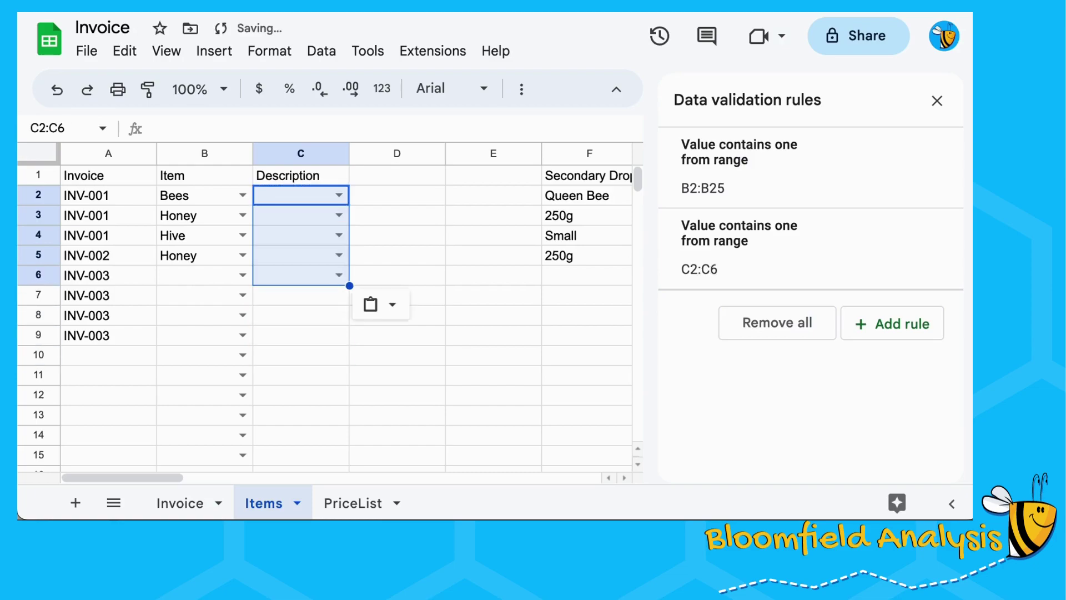
Compare the description options offered in C2 and C3 with the items in column B
key("Up")
left_click(339, 196)
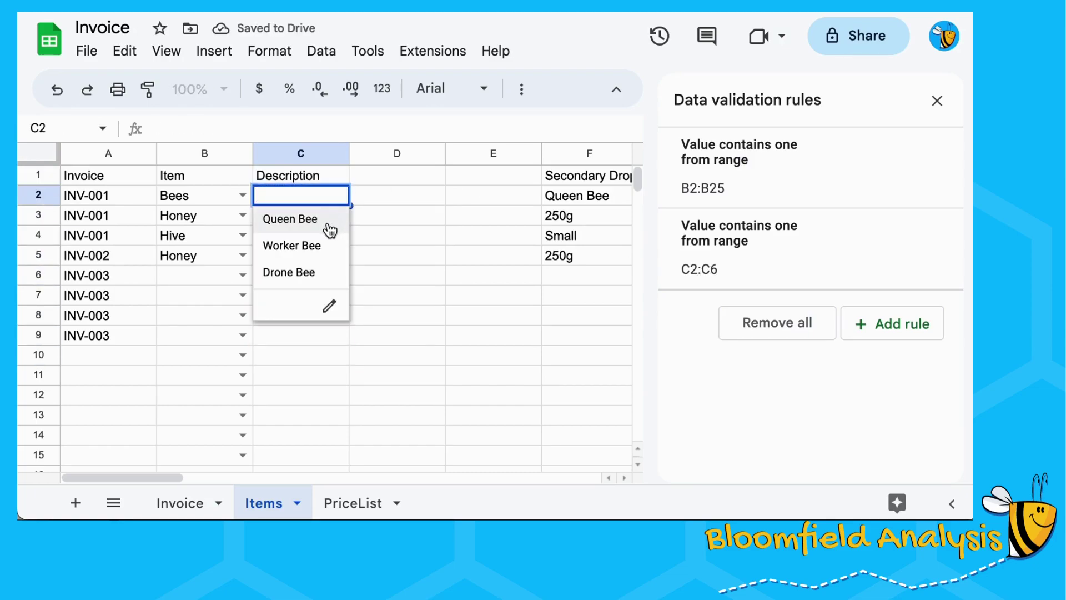
left_click(234, 221)
left_click(286, 219)
left_click(335, 218)
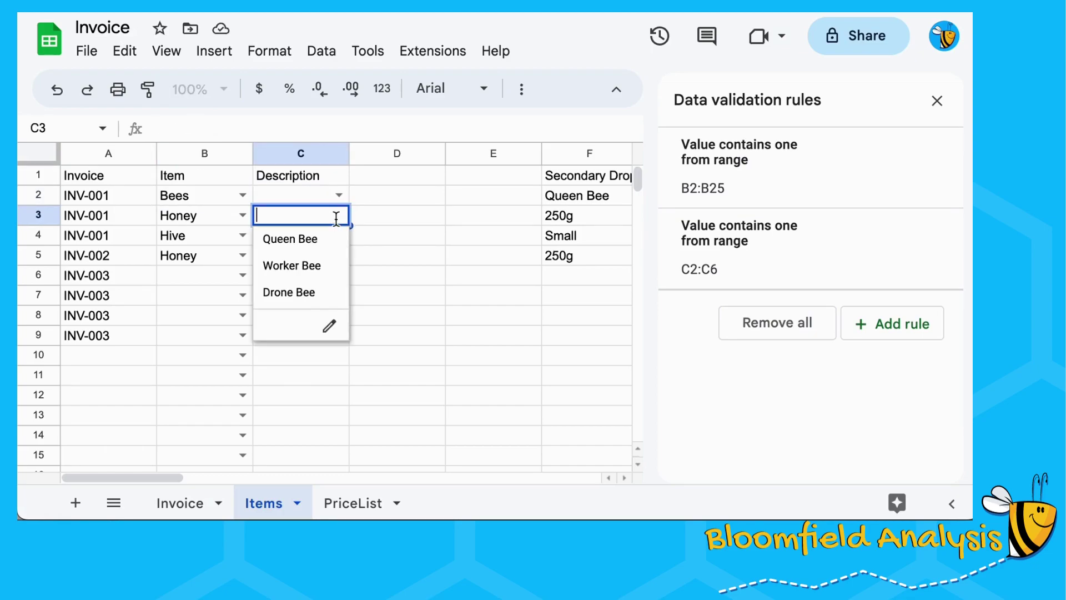
left_click(332, 197)
left_click(392, 217)
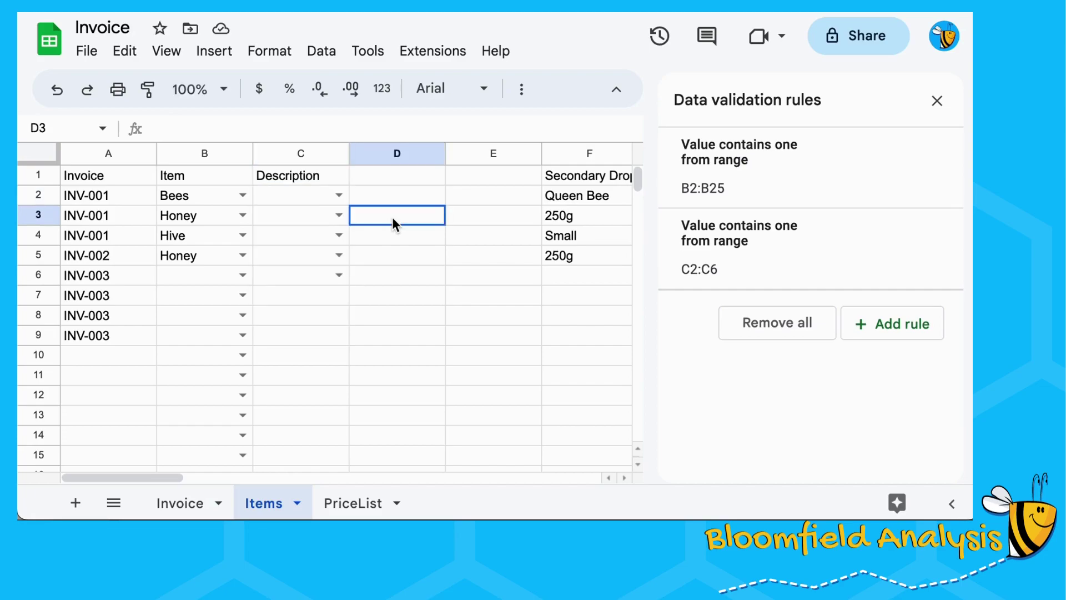
left_click(334, 201)
left_click(374, 205)
Pick Queen Bee from the description dropdown in C3 and recheck its options
left_click(338, 216)
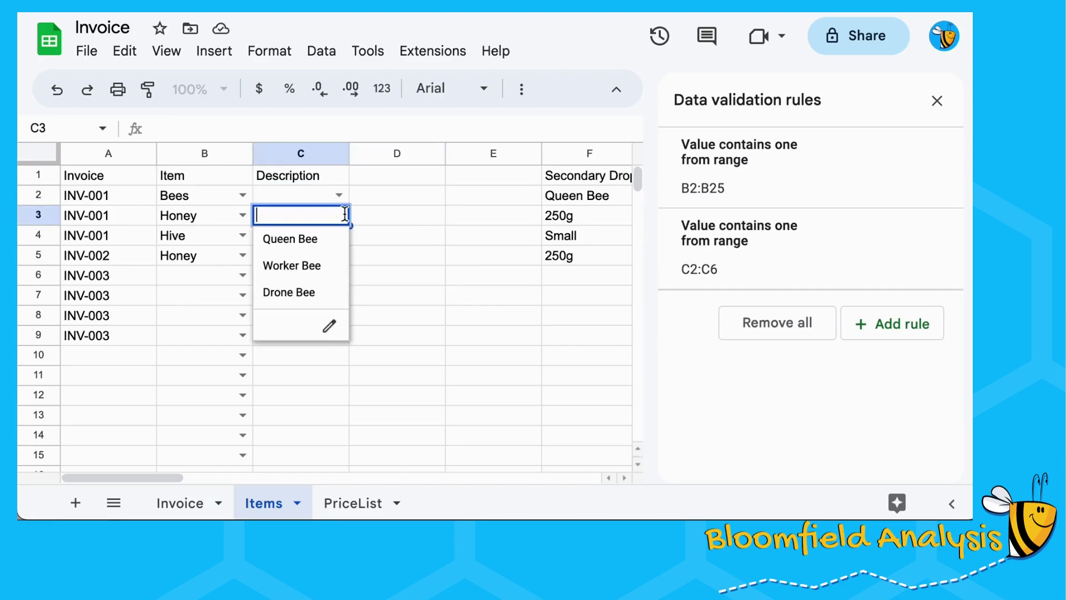
left_click(332, 244)
left_click(335, 219)
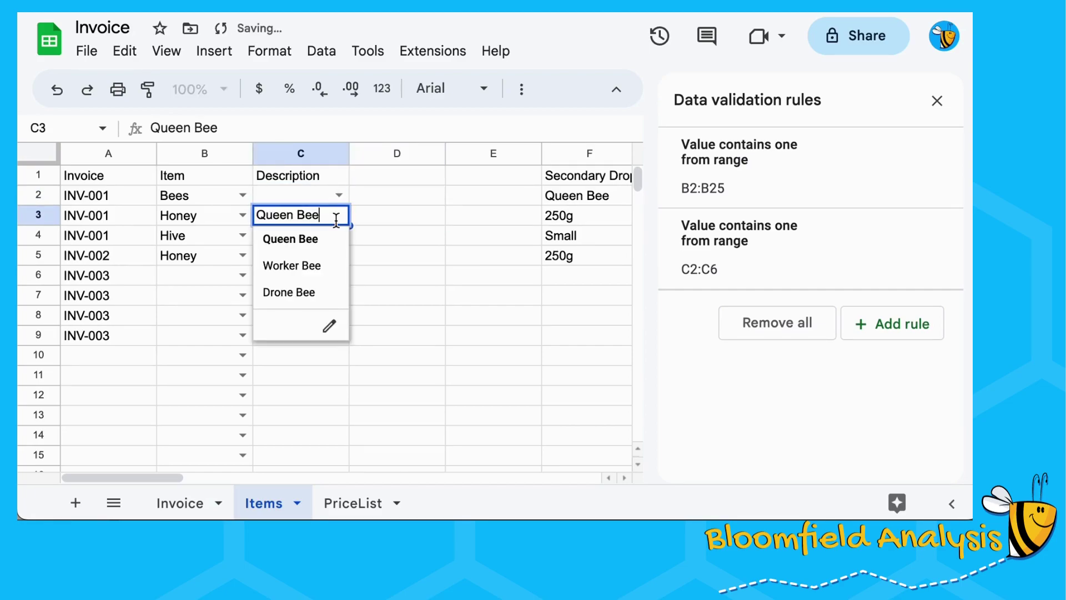
left_click(376, 204)
left_click(319, 217)
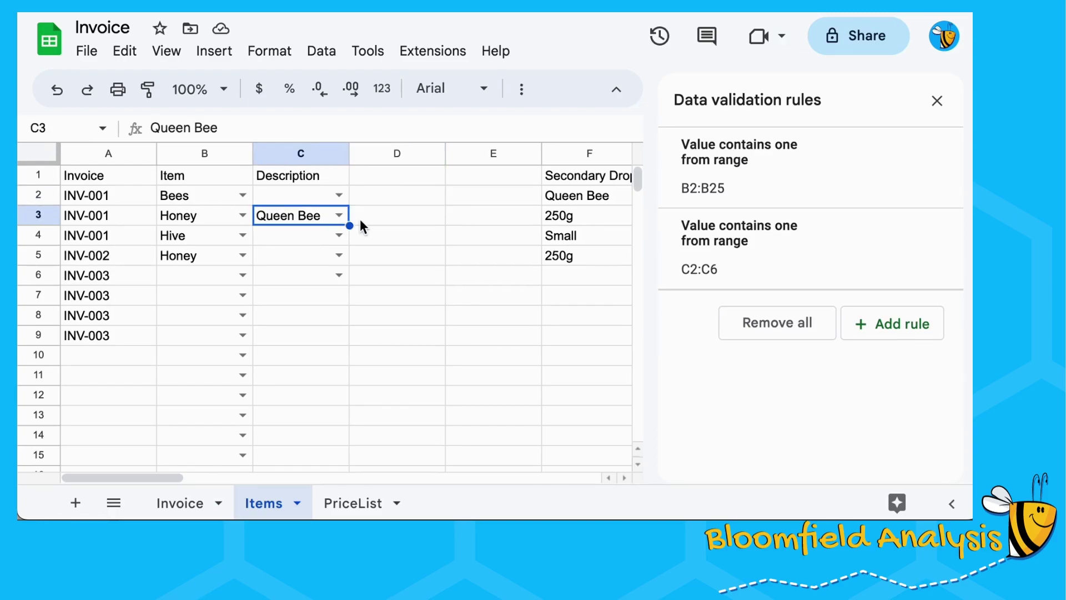
Extend the range of the description dropdown rule to Items!C2:C25
key("Up")
mouse_move(675, 164)
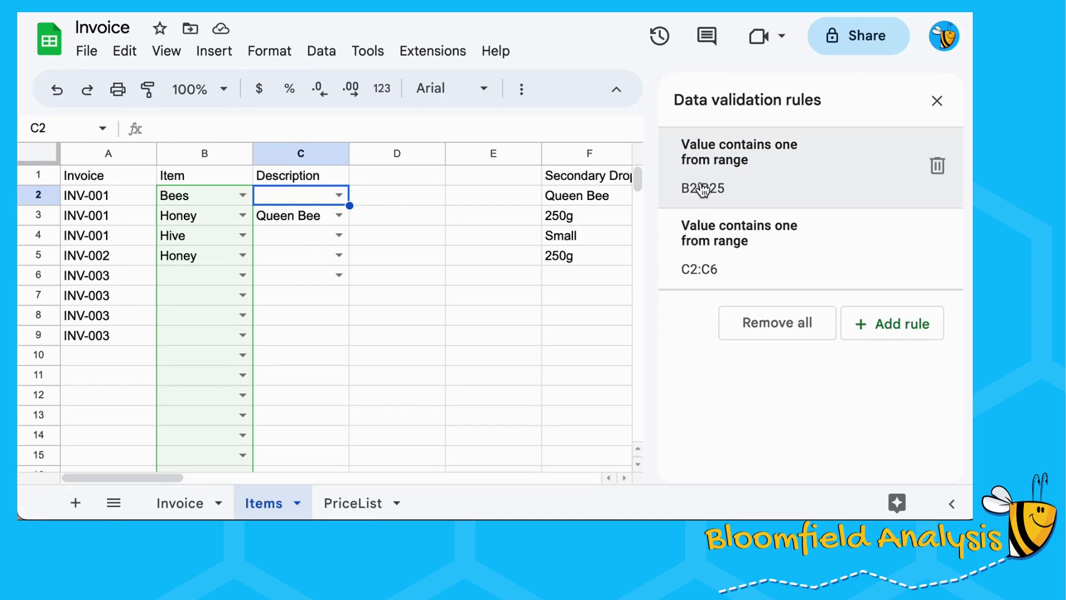
mouse_move(709, 243)
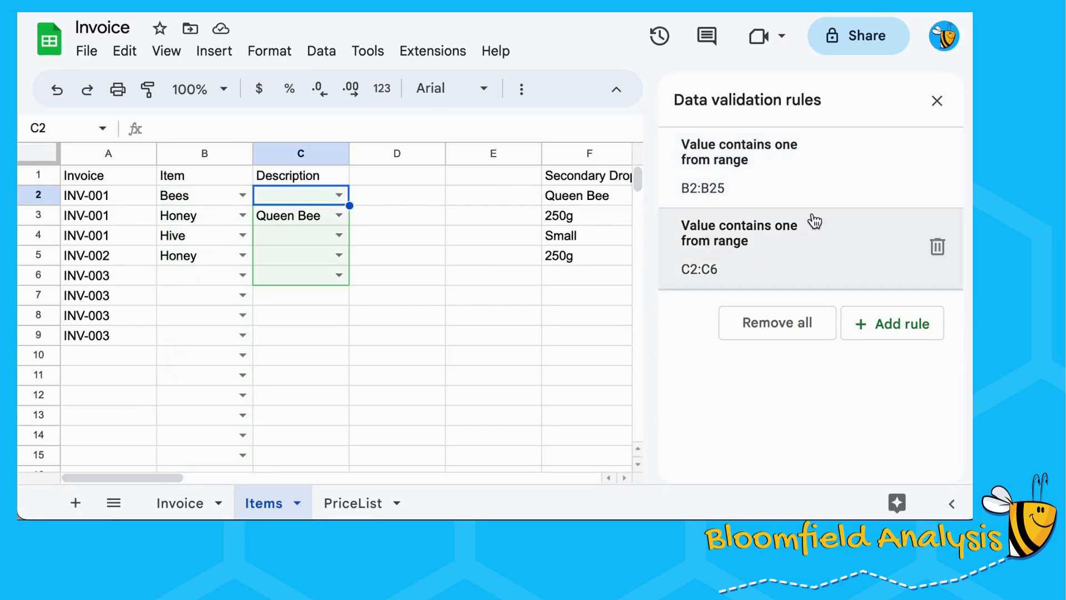
left_click(755, 248)
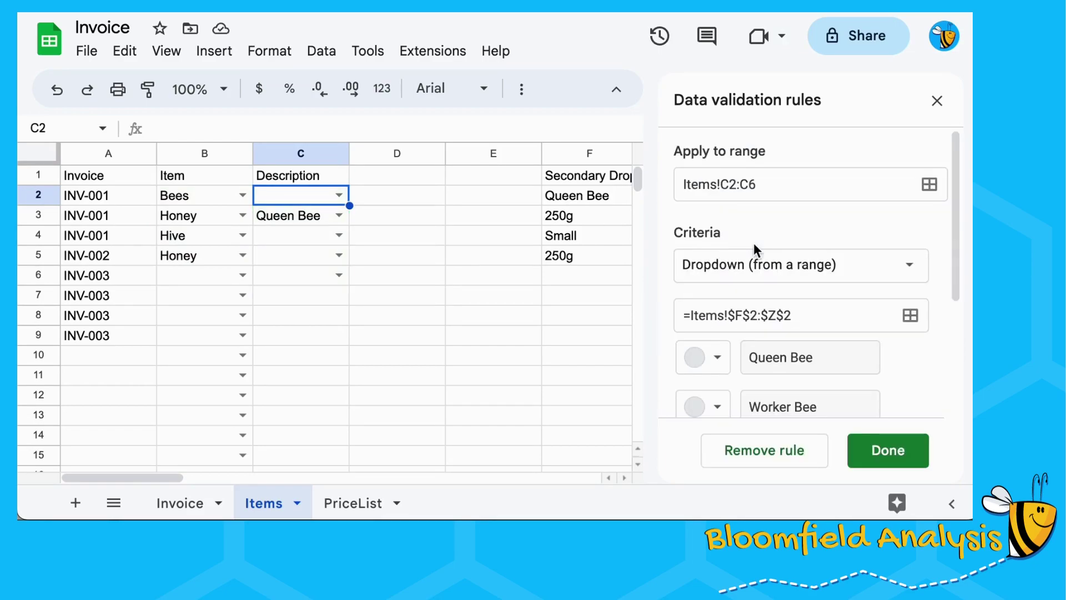
left_click(769, 183)
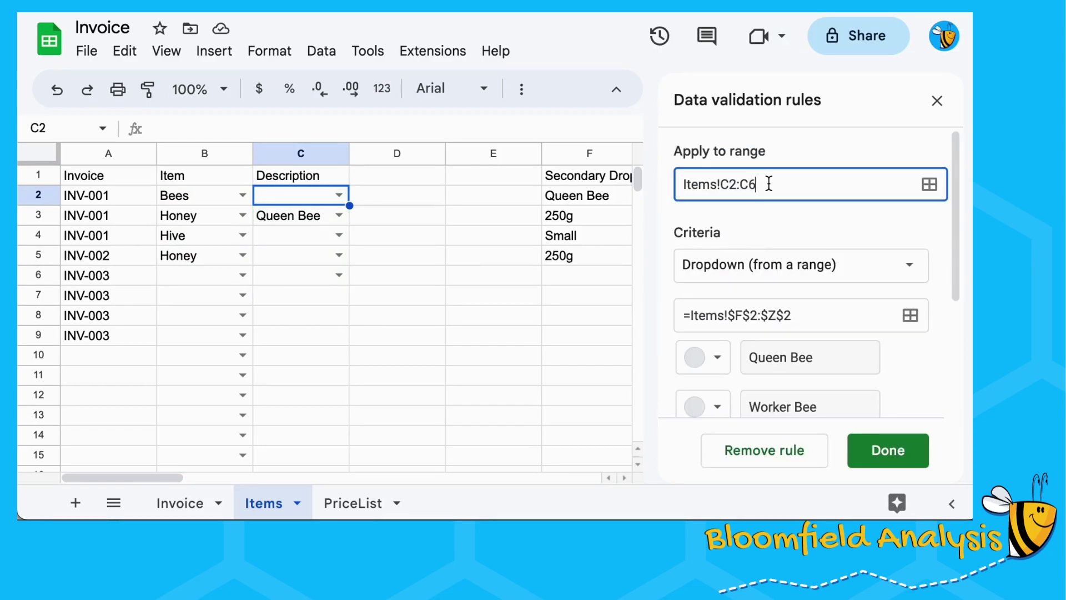
key("BackSpace")
type("25")
Make the row references in the description rule's source range relative, as =Items!$F2:$Z2, and save the rule
left_click(735, 315)
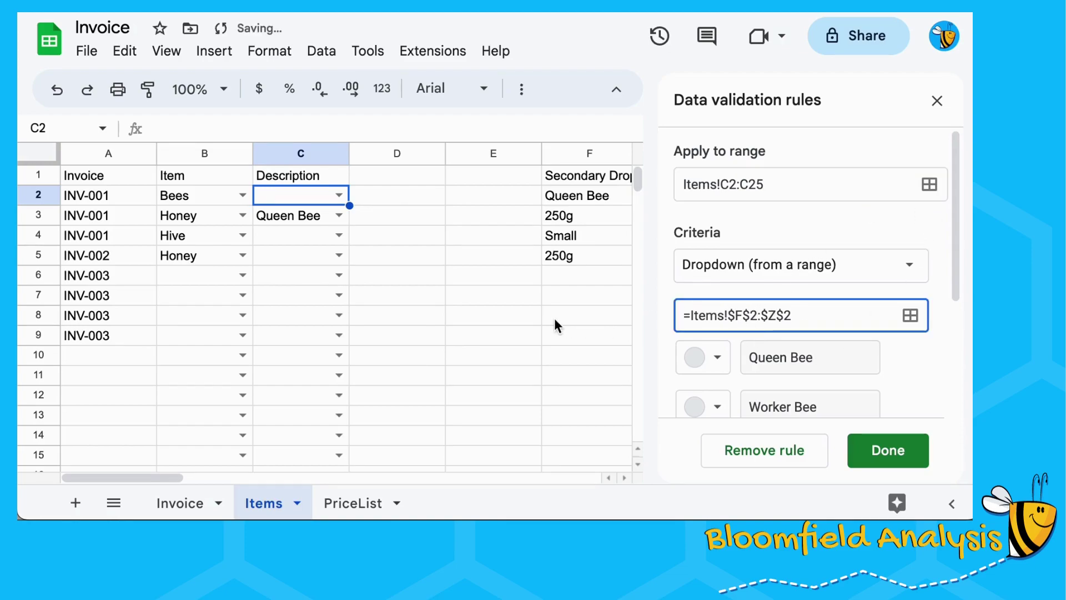
scroll(554, 318, "right", 2)
scroll(423, 224, "right", 6)
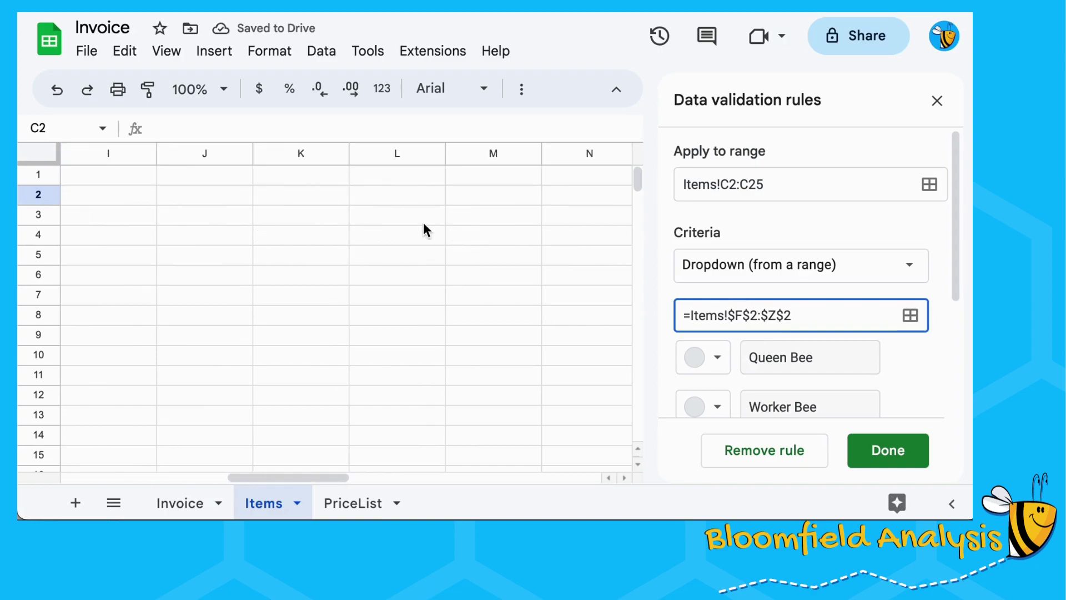
scroll(424, 222, "left", 10)
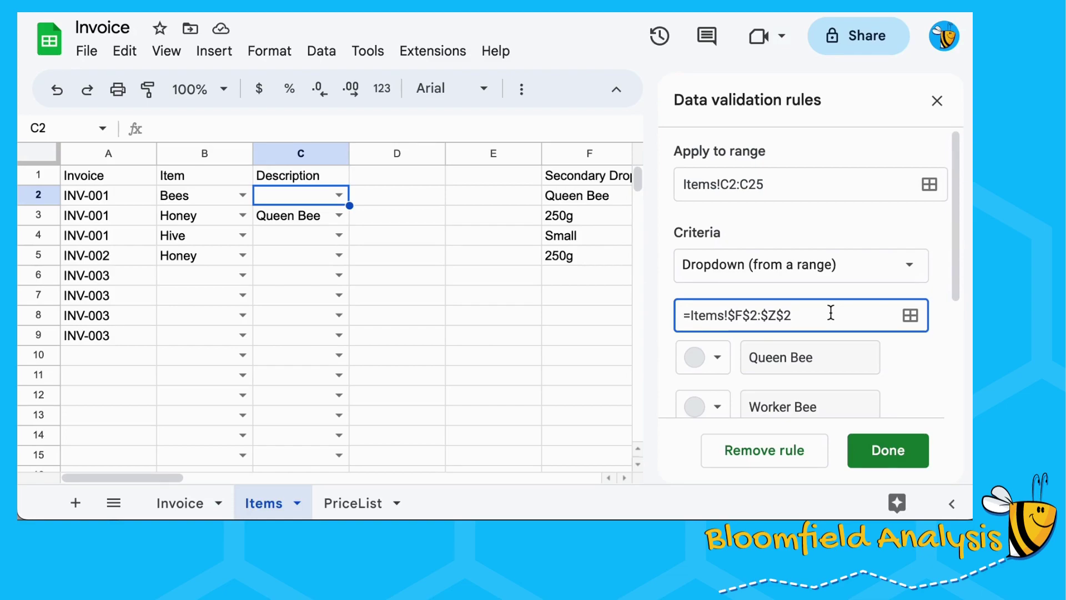
left_click(750, 315)
key("BackSpace")
left_click(777, 314)
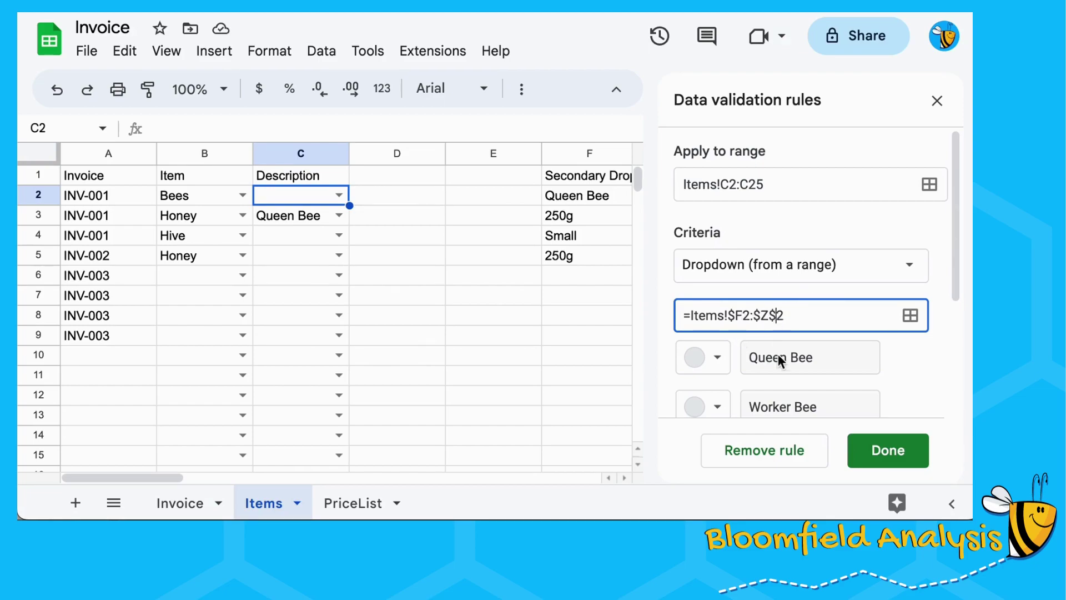
key("BackSpace")
left_click(883, 449)
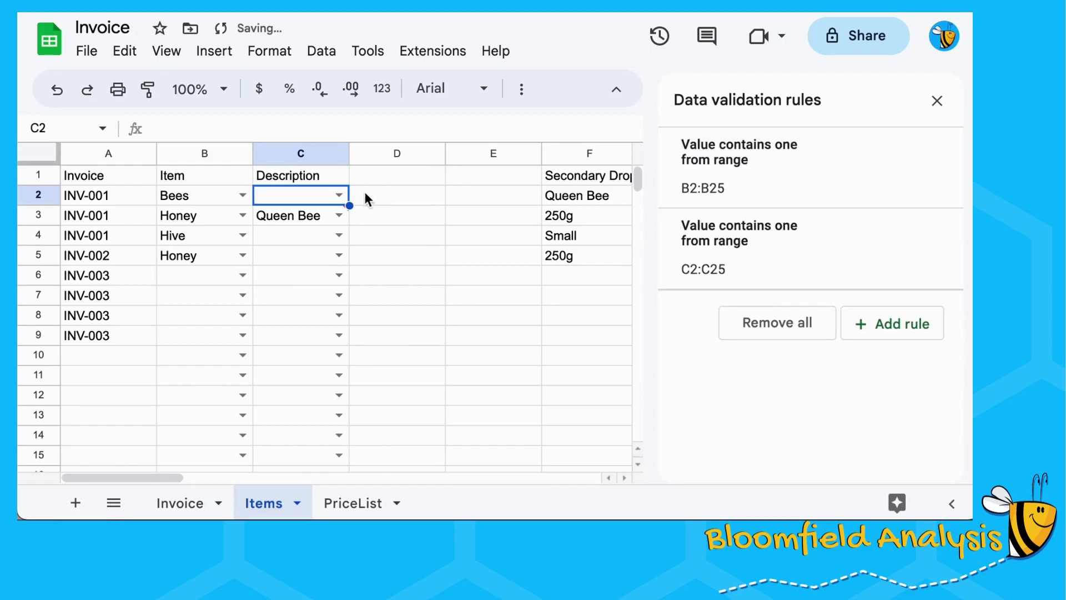
Choose 500g as the description in C3 and Worker Bee in C2
left_click(339, 216)
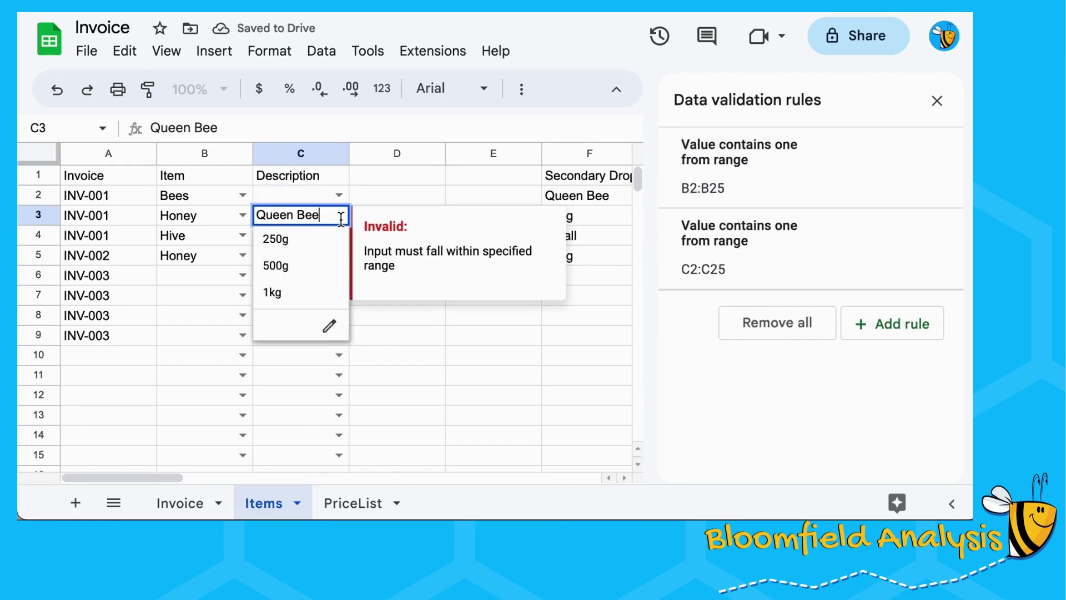
left_click(309, 262)
left_click(216, 222)
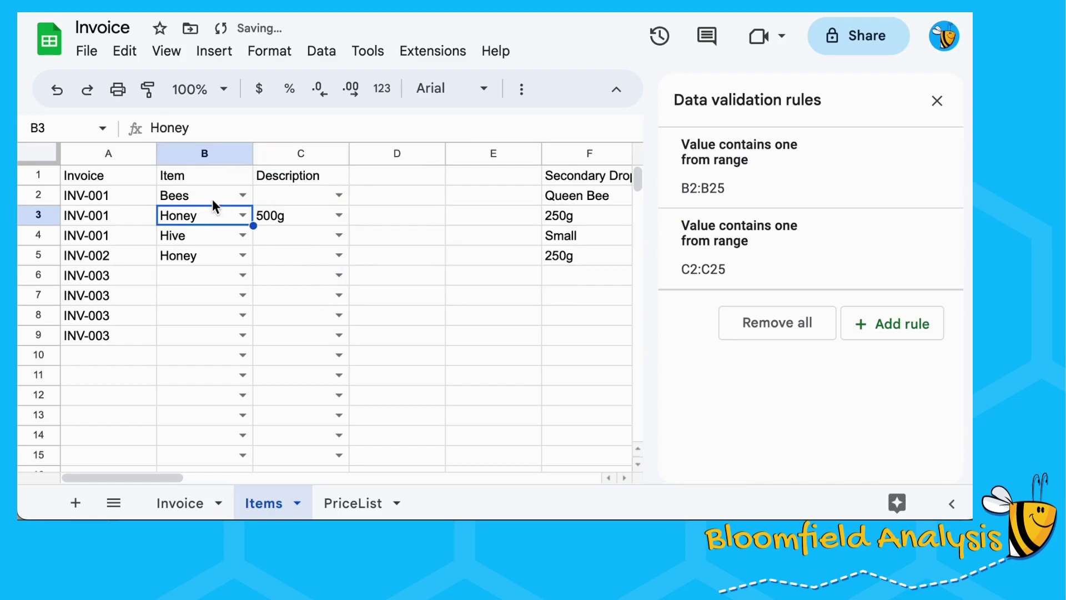
left_click(214, 200)
left_click(336, 196)
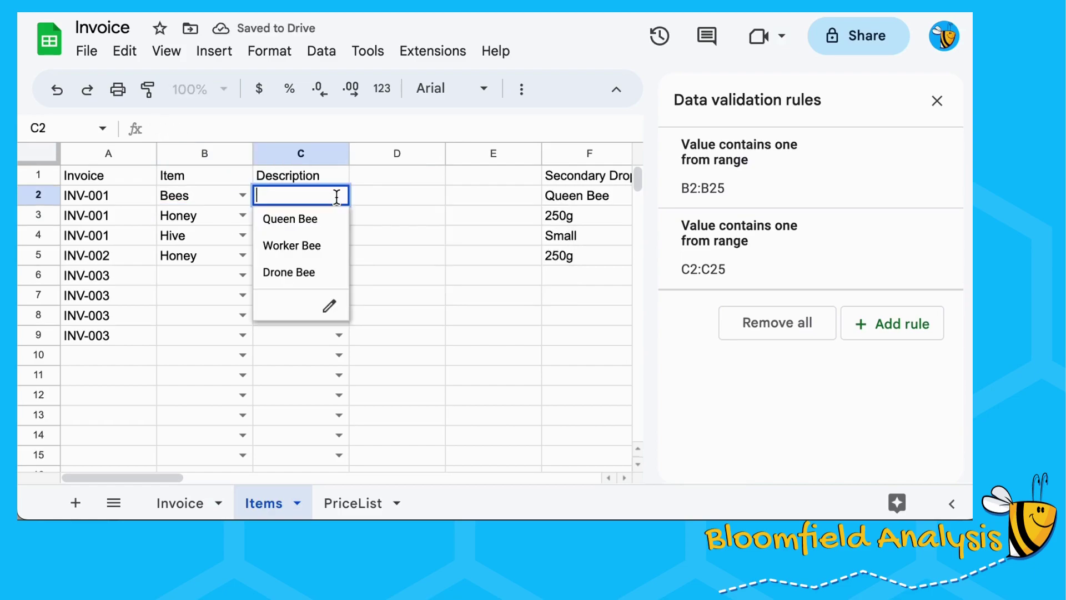
left_click(310, 246)
Set the descriptions to 250g in C3, Large in C4 and 500g in C5
left_click(230, 222)
left_click(281, 215)
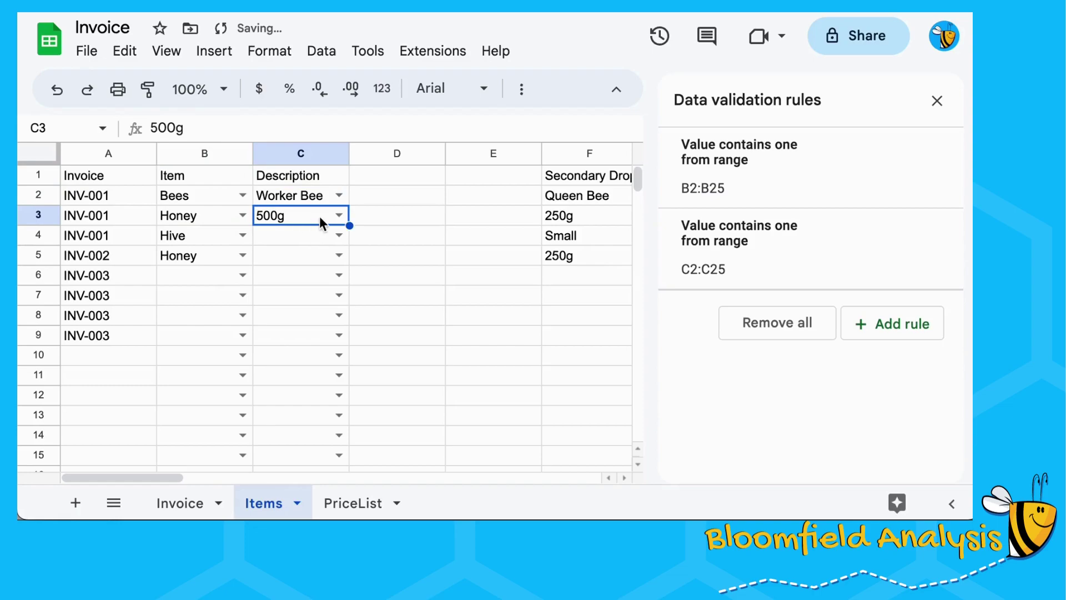
left_click(339, 215)
left_click(309, 248)
left_click(339, 236)
left_click(313, 314)
left_click(345, 257)
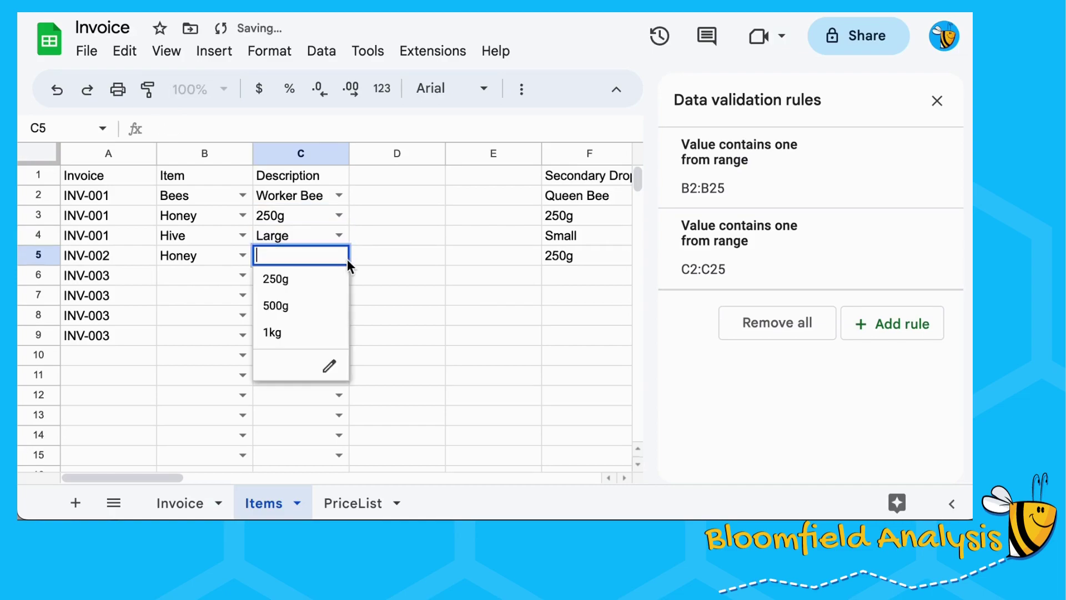
left_click(307, 305)
Fill rows 6 to 9 with Bees / Worker Bee, Bees / Drone Bee, Bees / Drone Bee and Honey / 500g
left_click(239, 276)
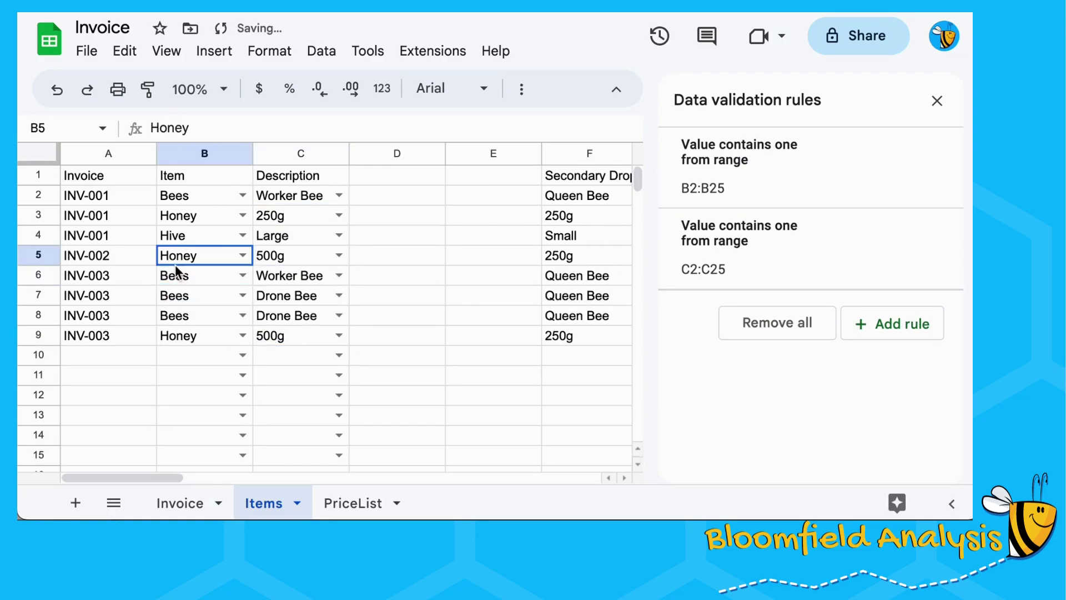
left_click_drag(175, 264, 298, 324)
left_click(293, 356)
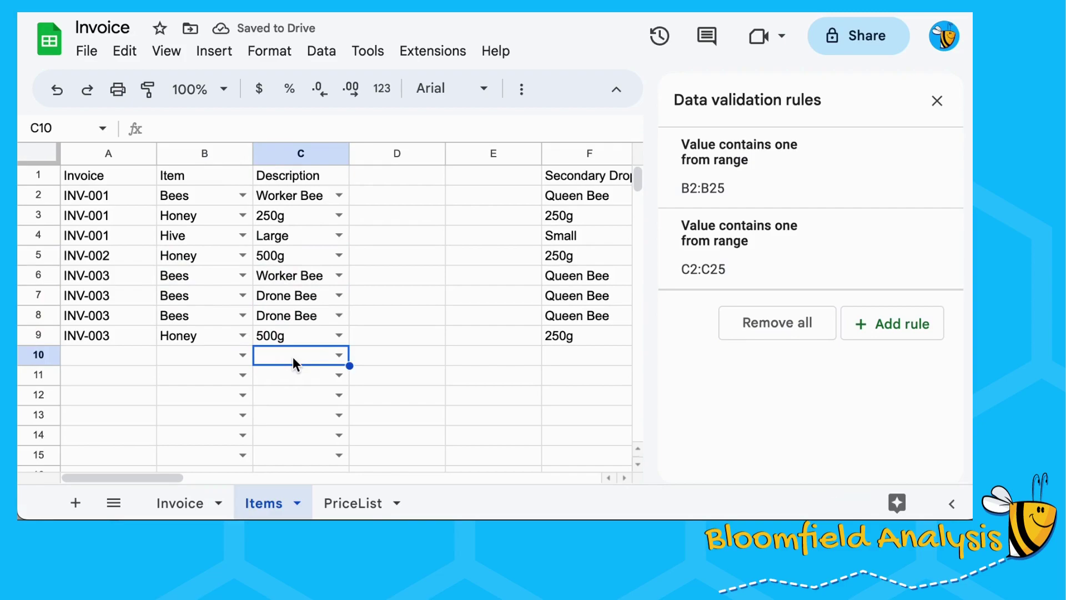
left_click_drag(141, 199, 295, 345)
left_click(371, 350)
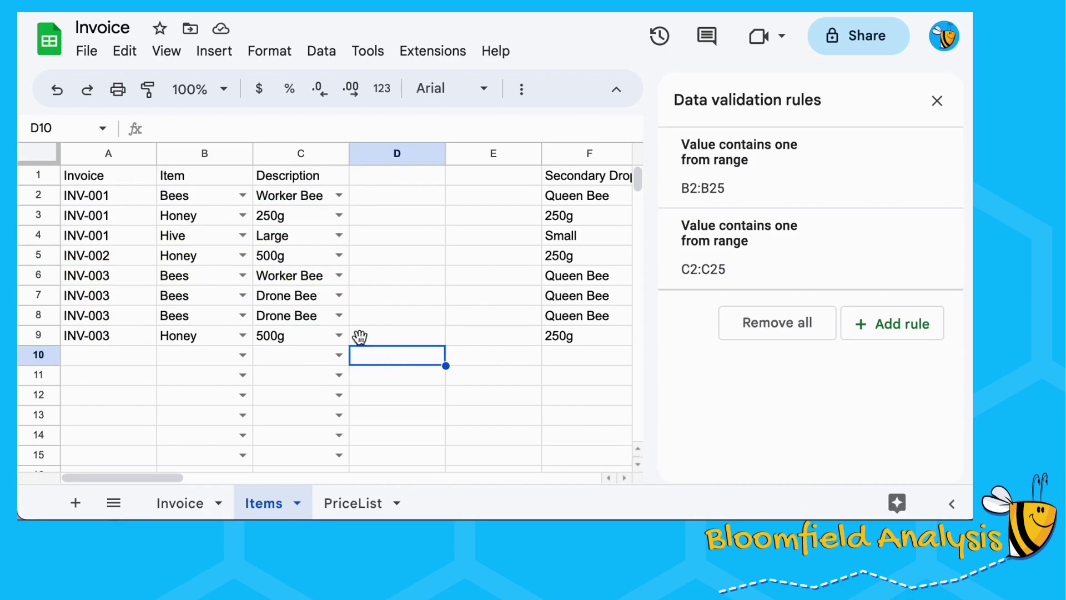
Add a Qty column header in D1
left_click(375, 178)
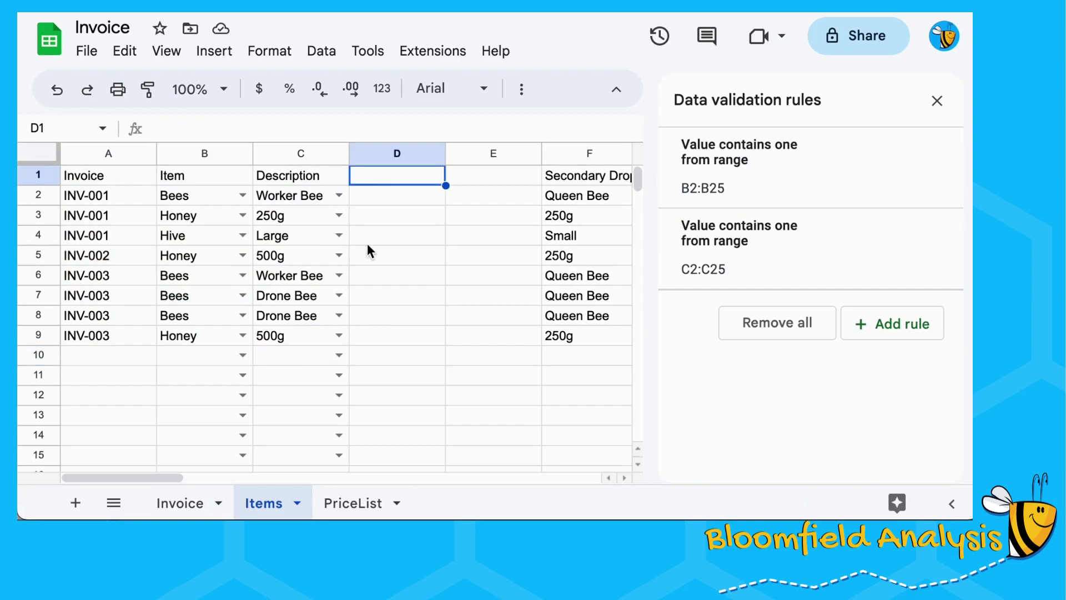
type("Qty")
key("Return")
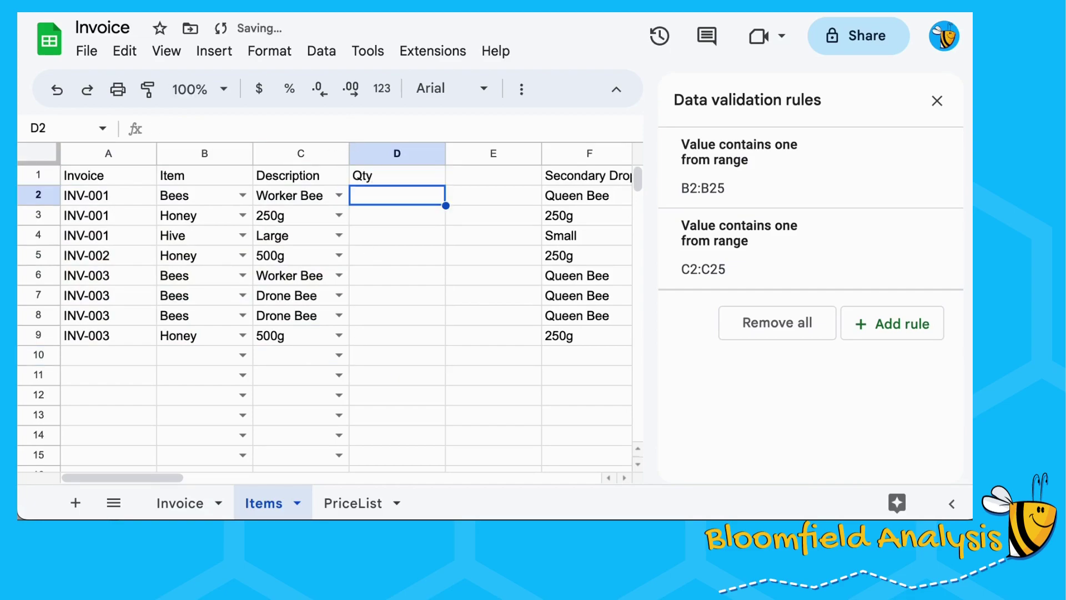
Enter the first invoice's quantities 4, 3 and 1 in D2 to D4
left_click_drag(96, 192, 326, 242)
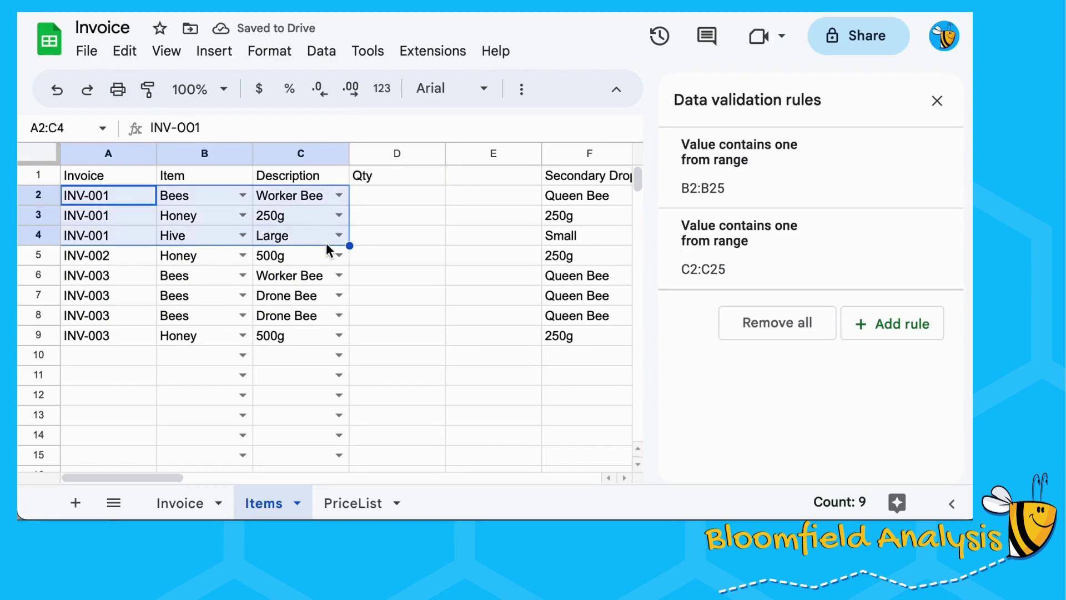
key("Right")
left_click(397, 195)
type("4")
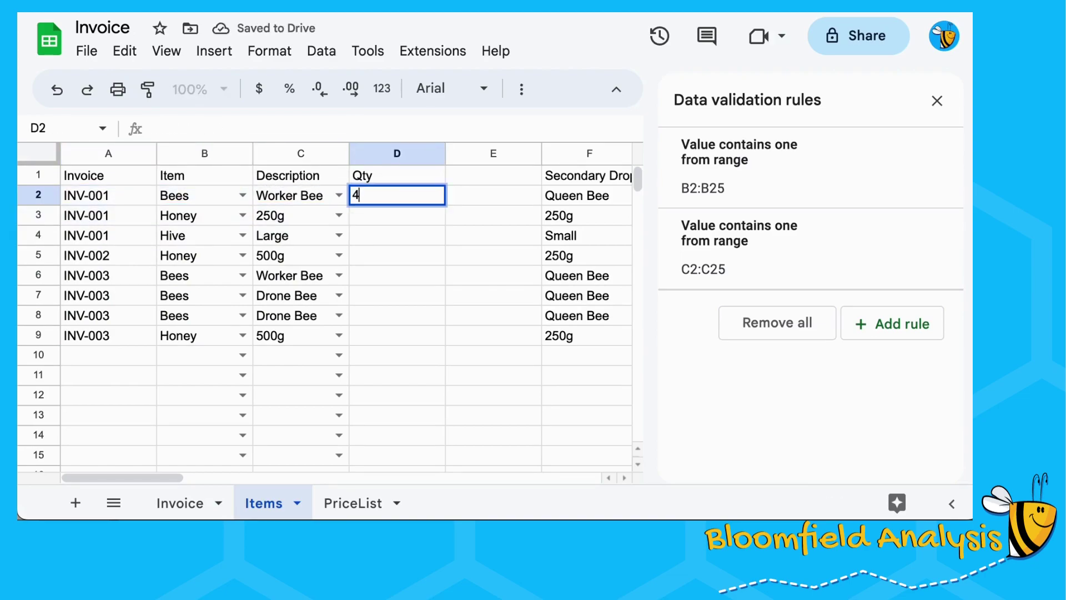
key("Return")
type("3")
key("Return")
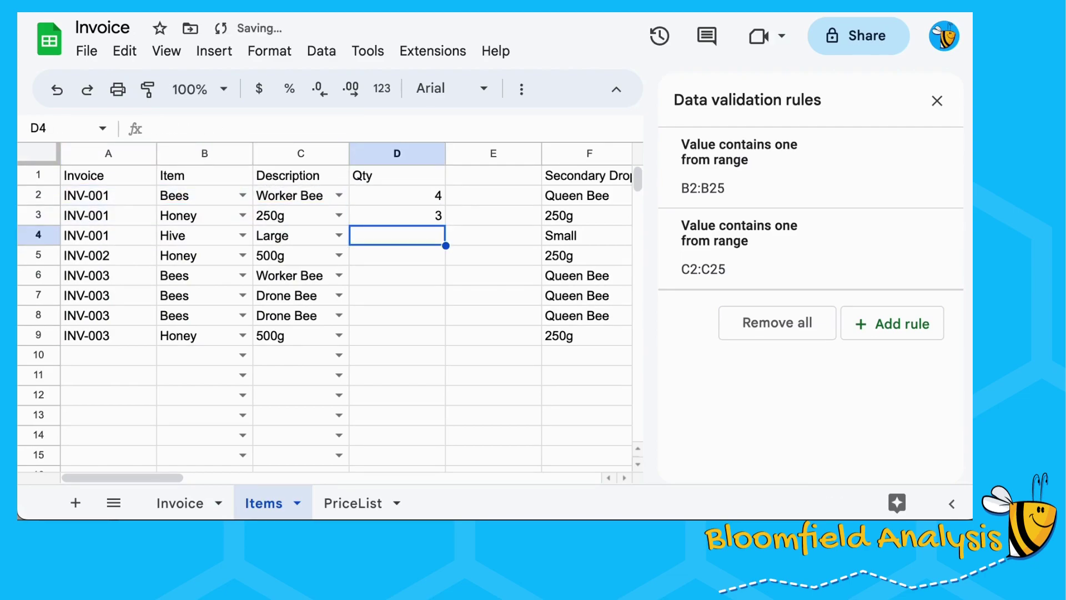
type("1")
key("Return")
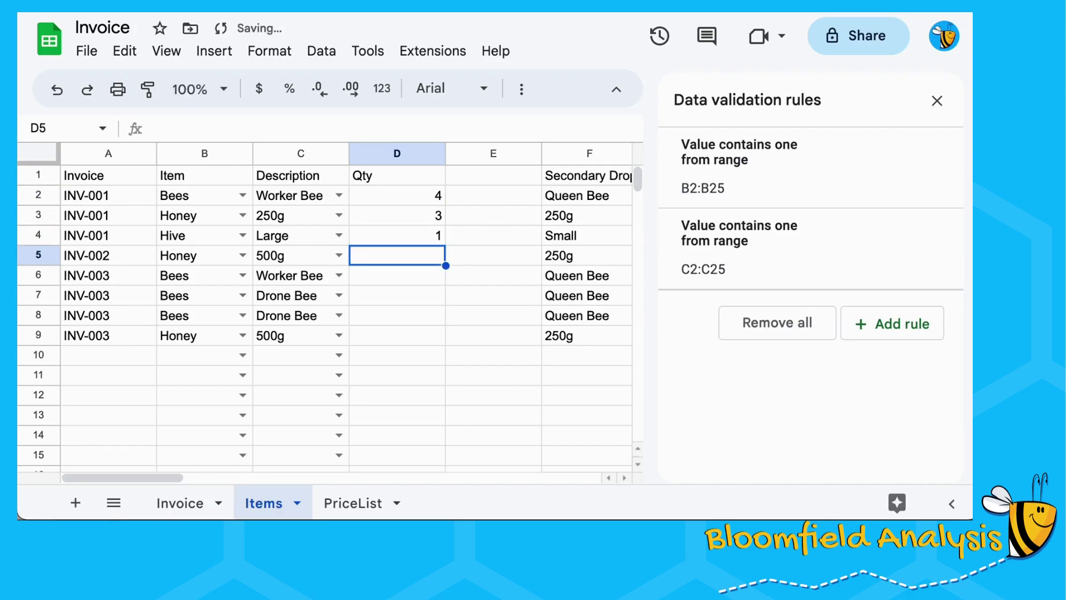
Enter the quantities 3, 2, 1, 2 and 3 in D5 to D9
type("3")
key("Return")
type("2")
key("Return")
type("1")
key("Return")
type("2")
key("Return")
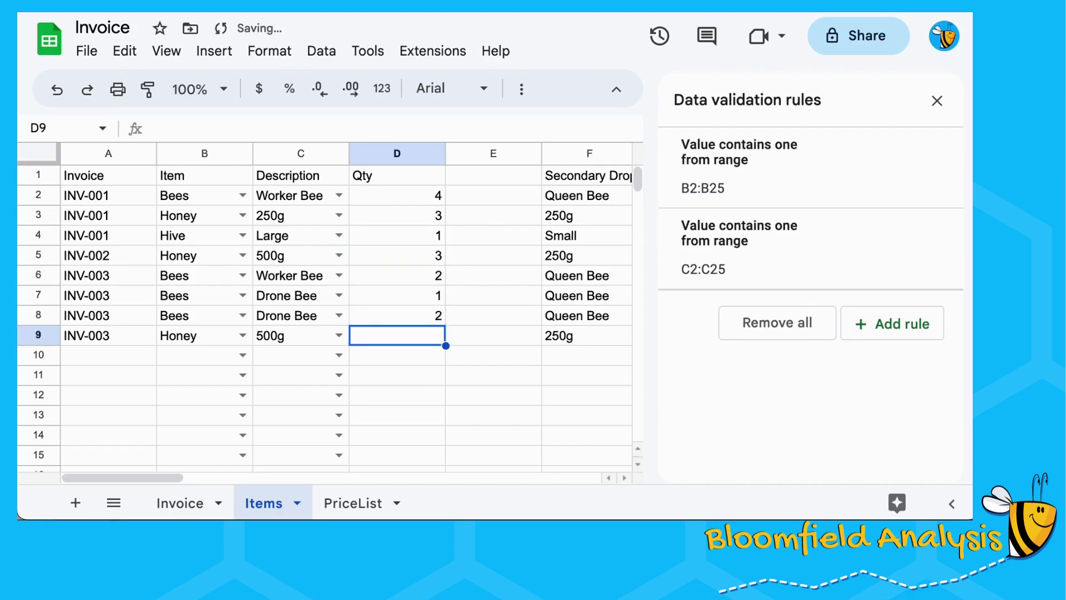
type("3")
key("Return")
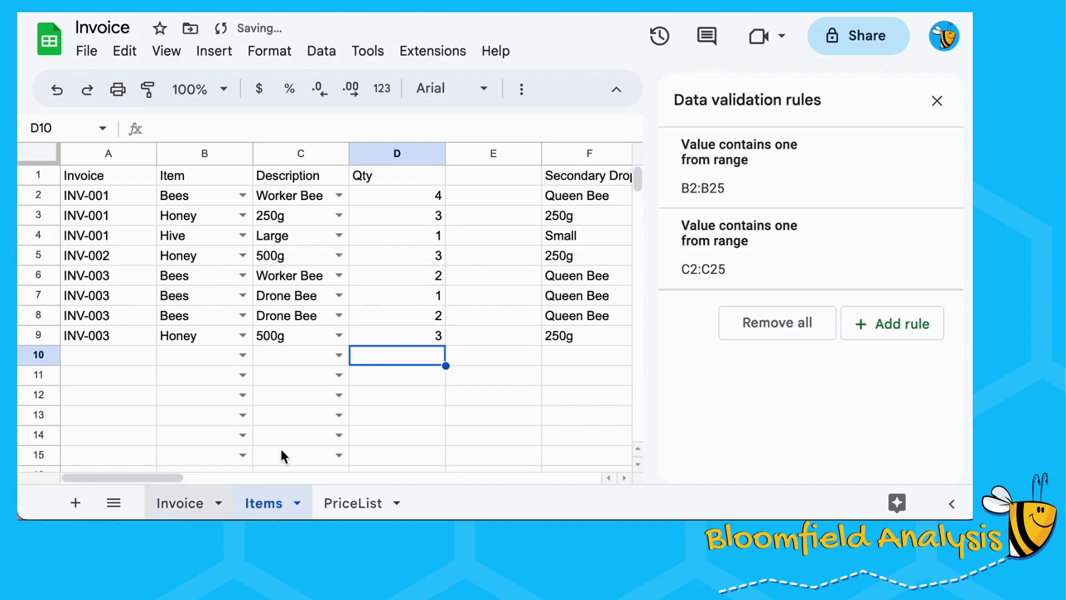
Clear the sample item, quantity and unit price entries in B19:F20 of the Invoice sheet
left_click(171, 507)
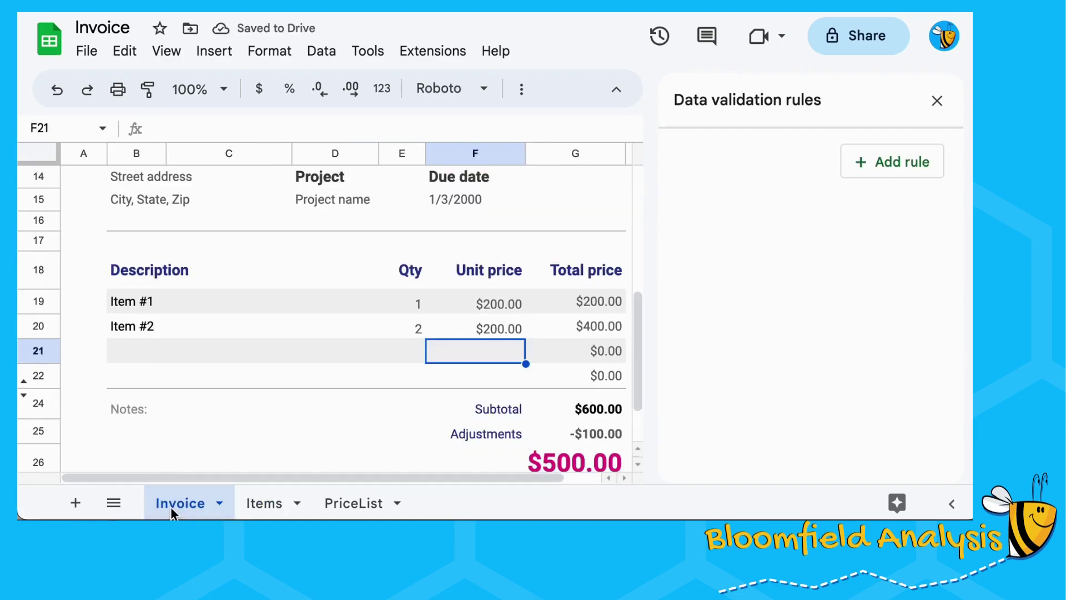
scroll(272, 325, "up", 3)
scroll(272, 324, "down", 3)
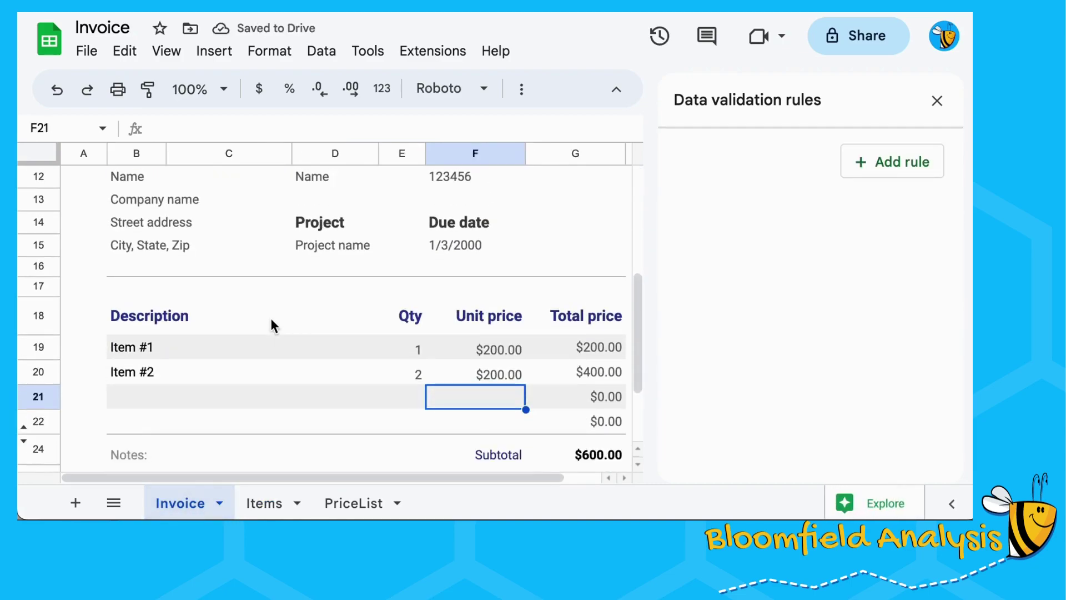
scroll(250, 322, "down", 1)
left_click(173, 275)
left_click_drag(139, 278, 475, 303)
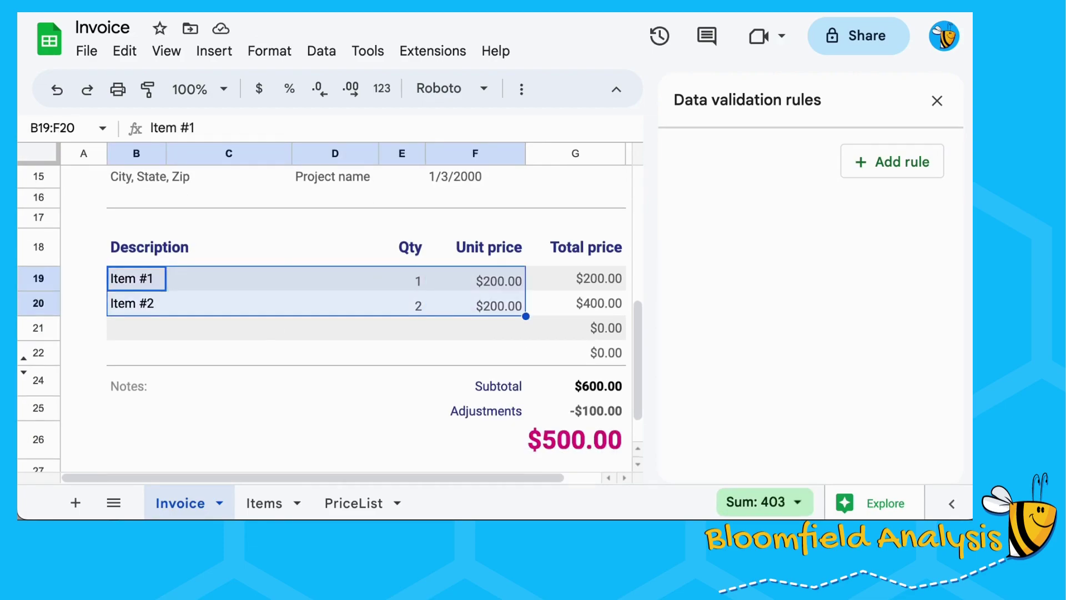
key("Delete")
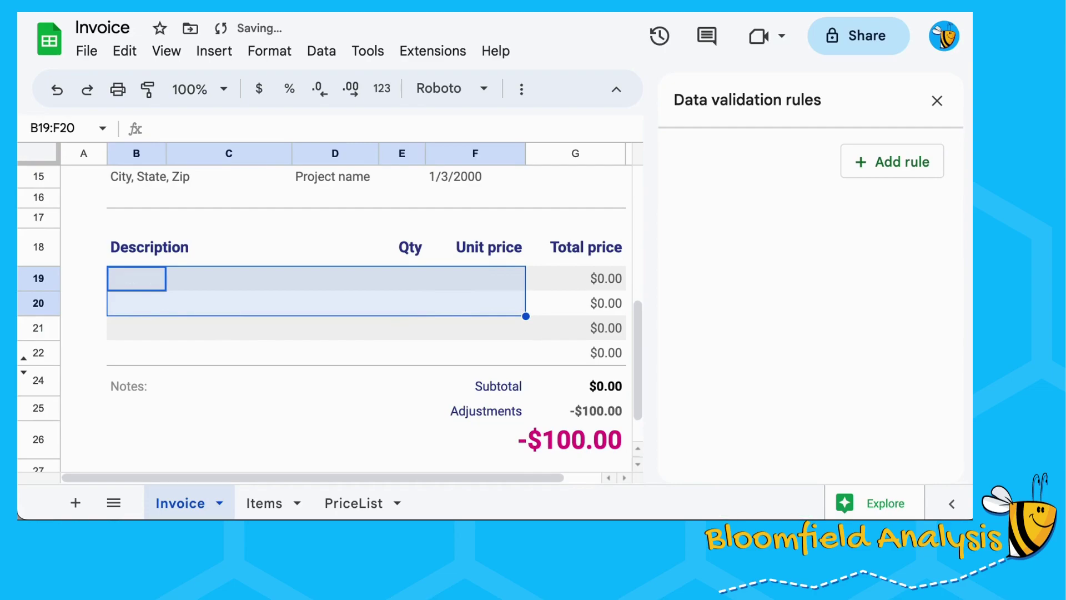
Copy the Description header from B18 to C18 and rename the B18 header Item
left_click(136, 247)
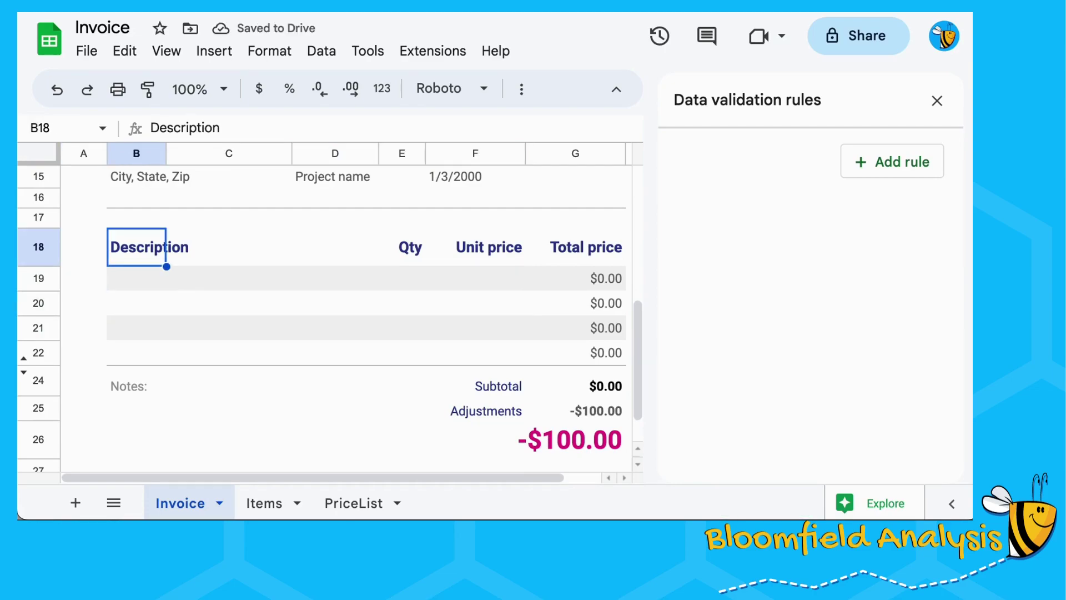
key("ctrl+c")
key("Right")
key("ctrl+v")
key("Left")
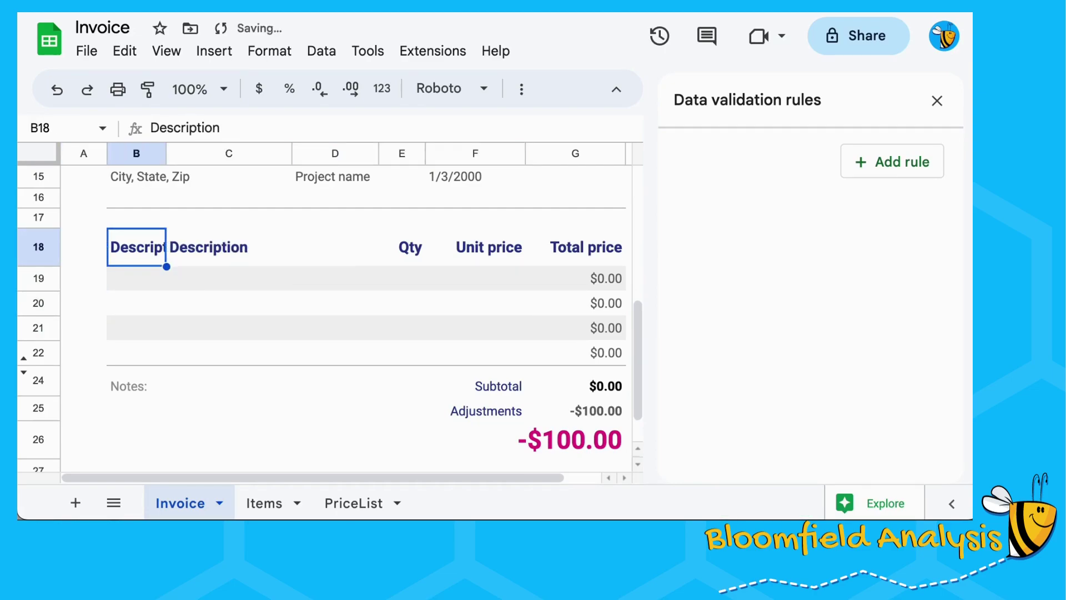
key("BackSpace")
type("Itemm")
key("BackSpace")
key("BackSpace")
type("m")
key("Return")
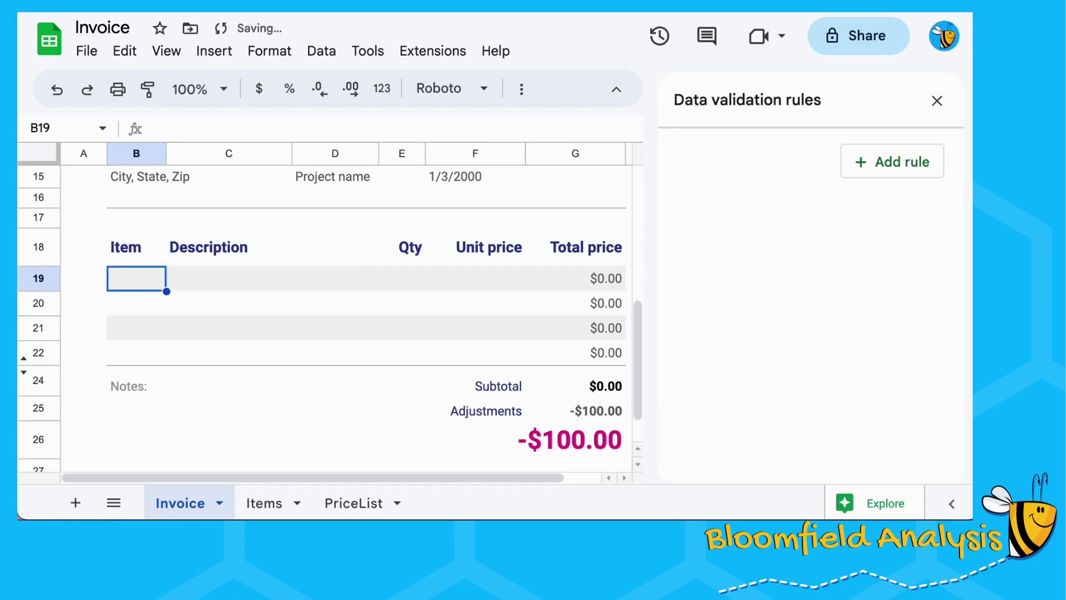
Enter the formula =filter(Items!B:B,Items!A:A=F12) in B19 to pull in the items matching the invoice number
type("=filter(")
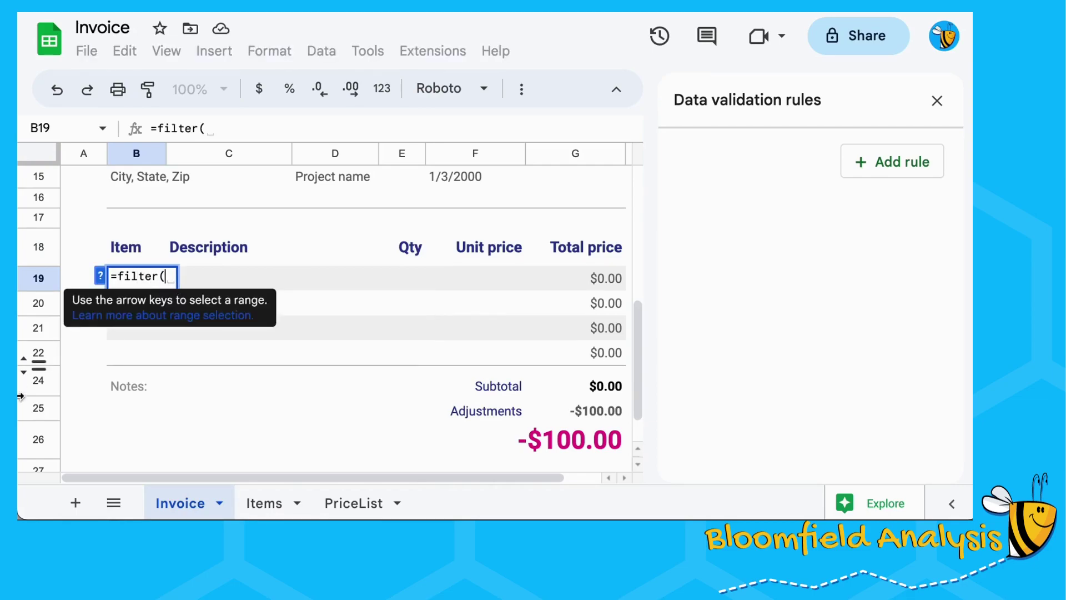
left_click(264, 502)
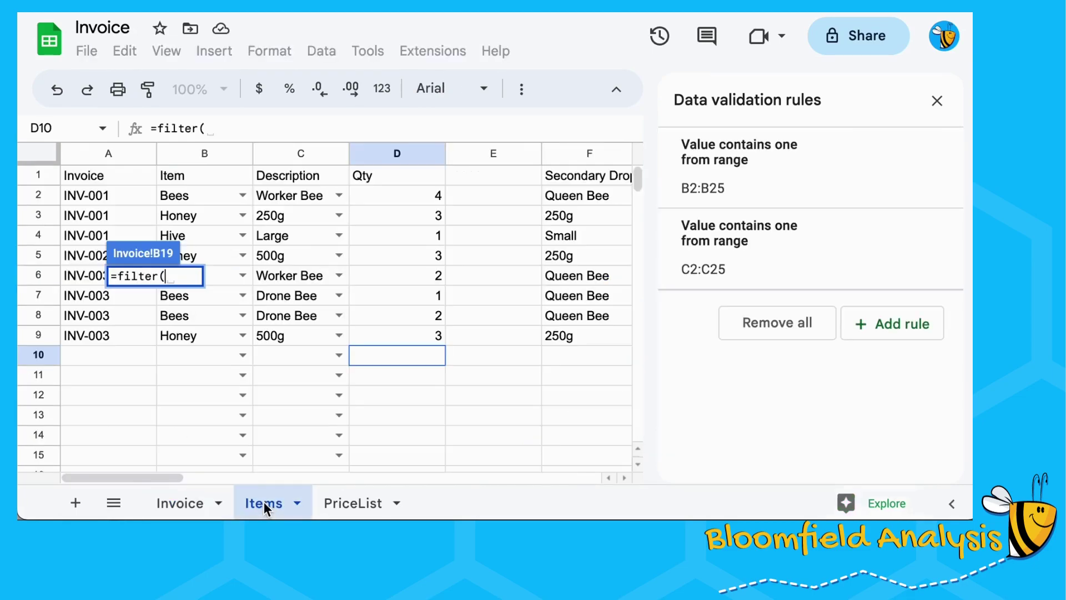
left_click(202, 151)
type(",")
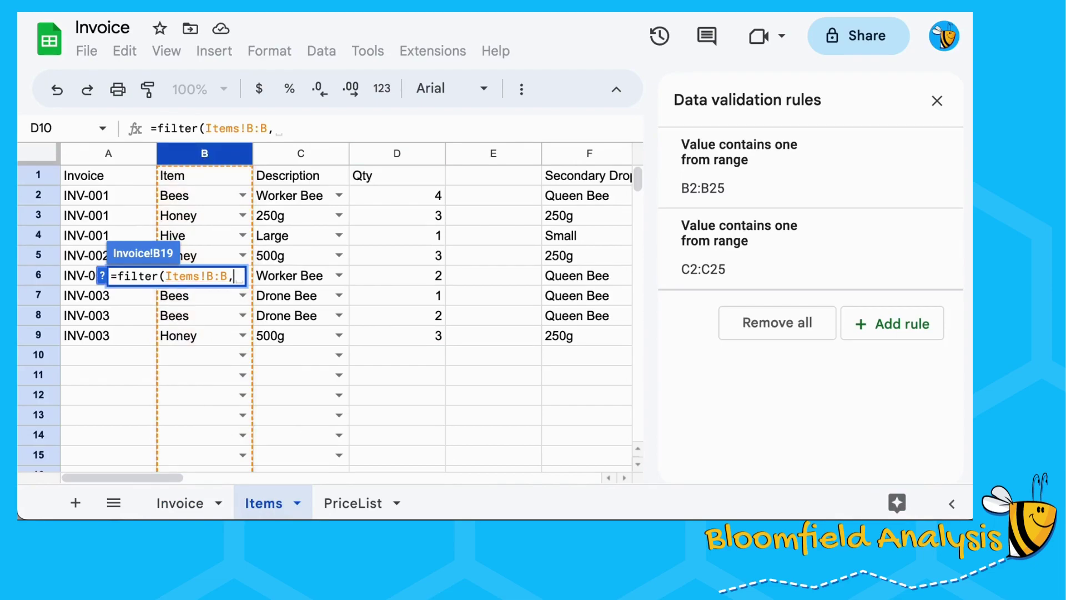
left_click(109, 158)
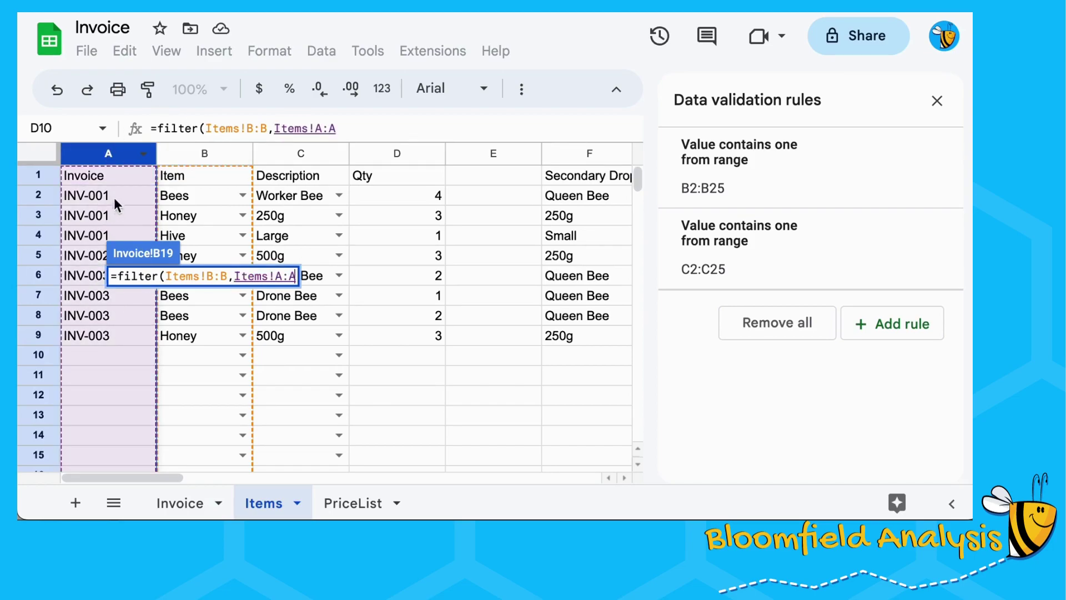
type("=")
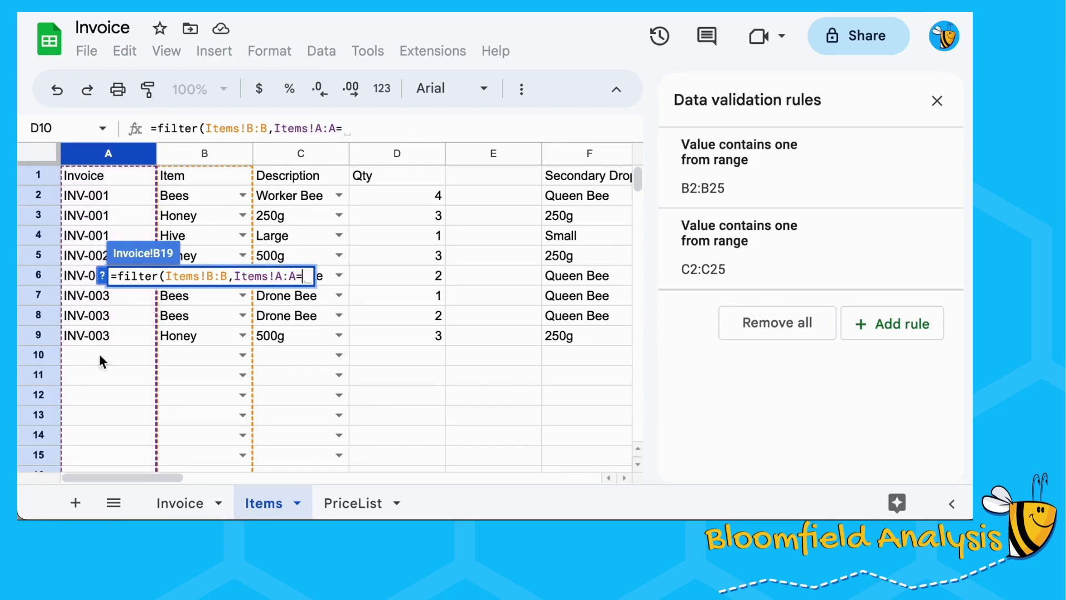
left_click(179, 503)
scroll(326, 291, "up", 5)
scroll(326, 292, "right", 1)
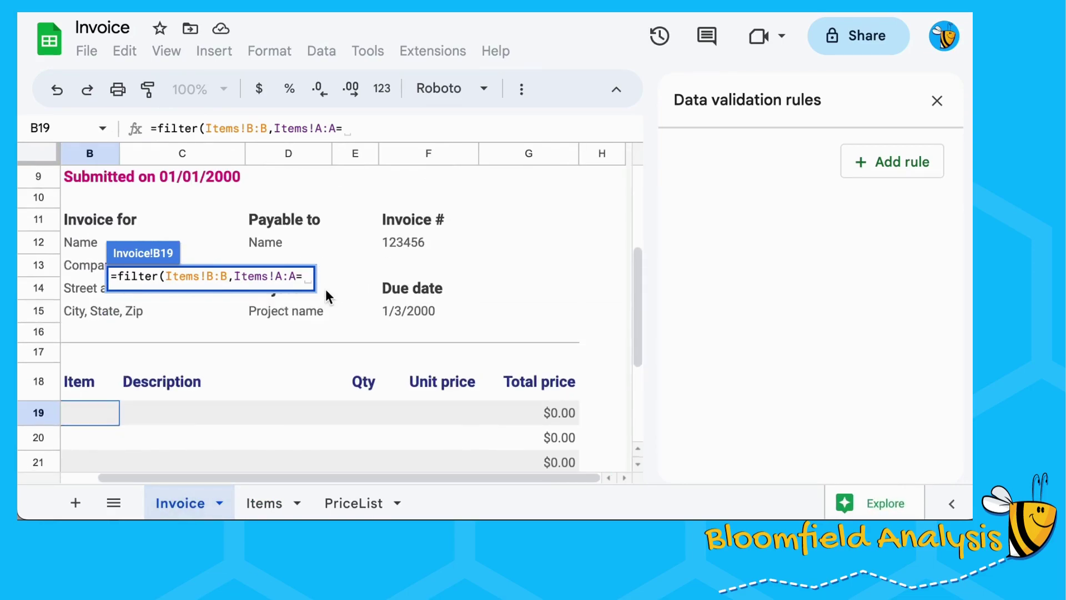
left_click(402, 238)
scroll(372, 305, "left", 1)
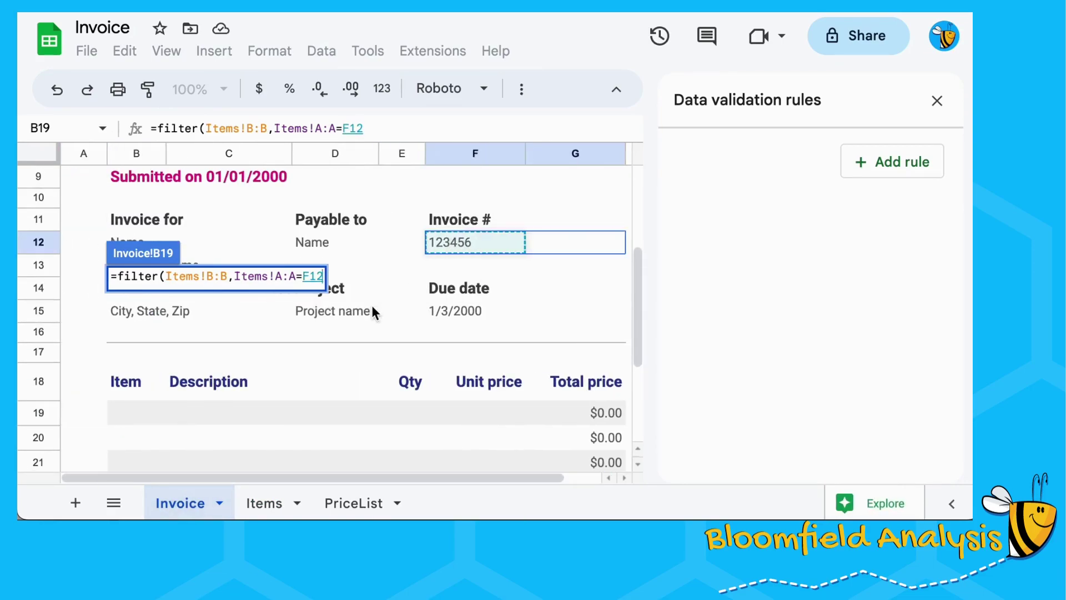
type(")")
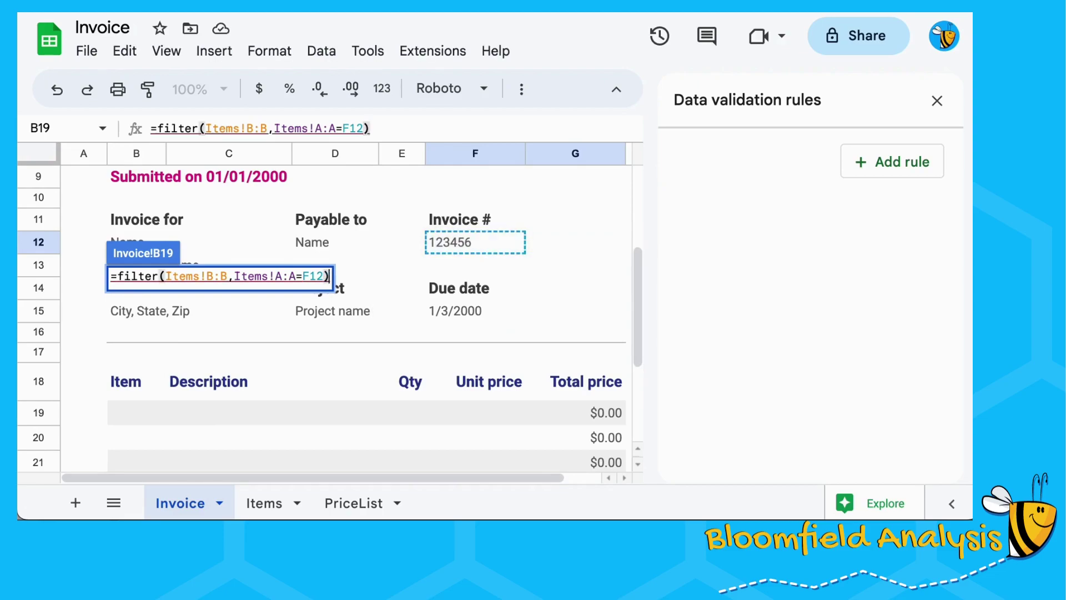
key("Return")
Set the invoice number in F12 to INV-001 and check the filtered item list
left_click(465, 242)
type("INV-001")
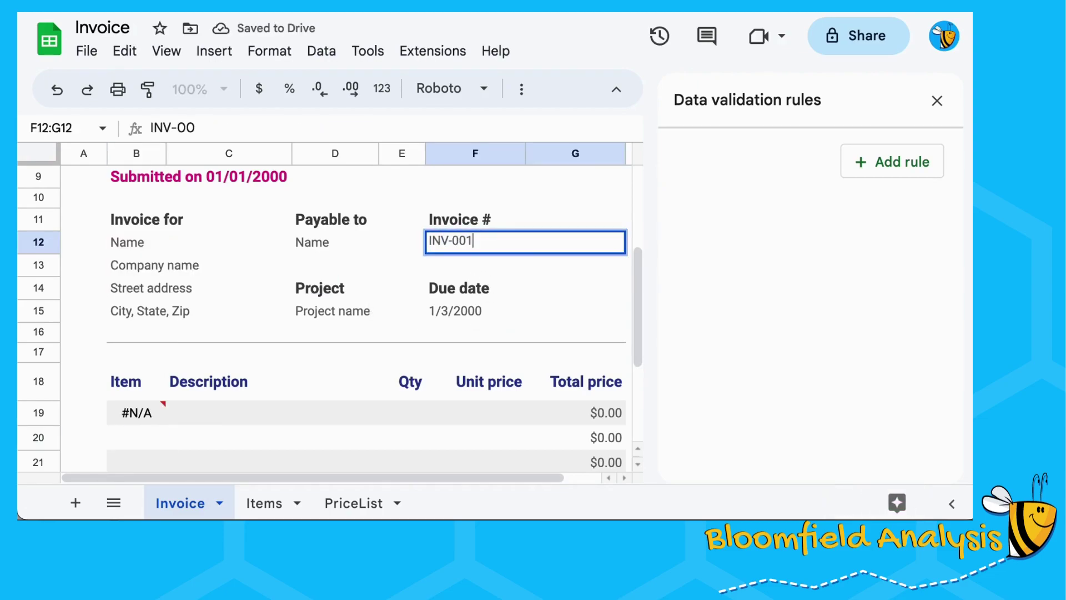
key("Return")
scroll(248, 383, "down", 2)
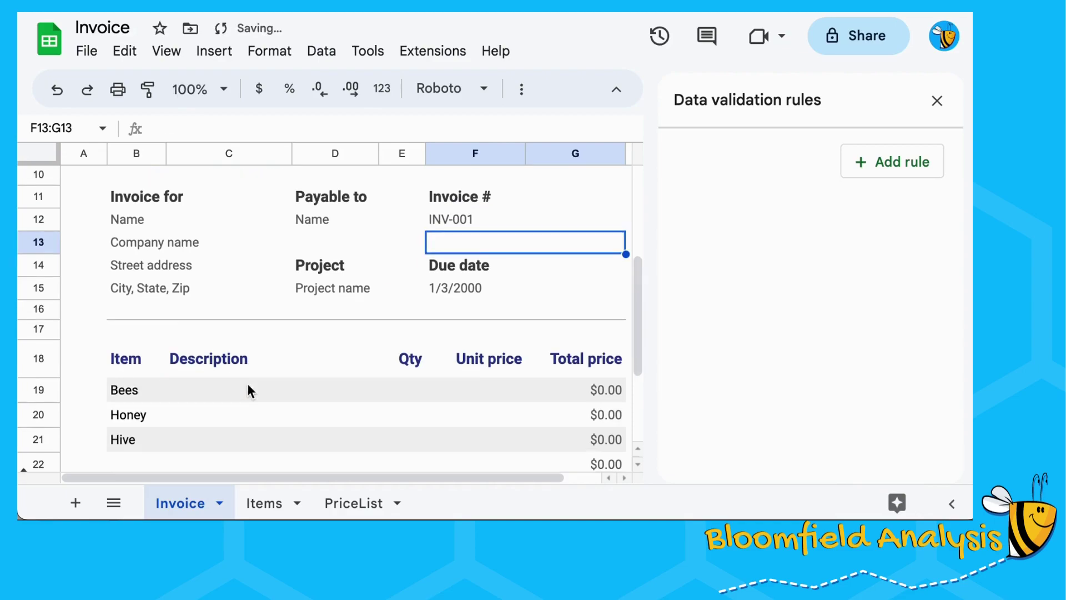
Change the invoice number in F12 to INV-002 to test the filtered item list
left_click(445, 198)
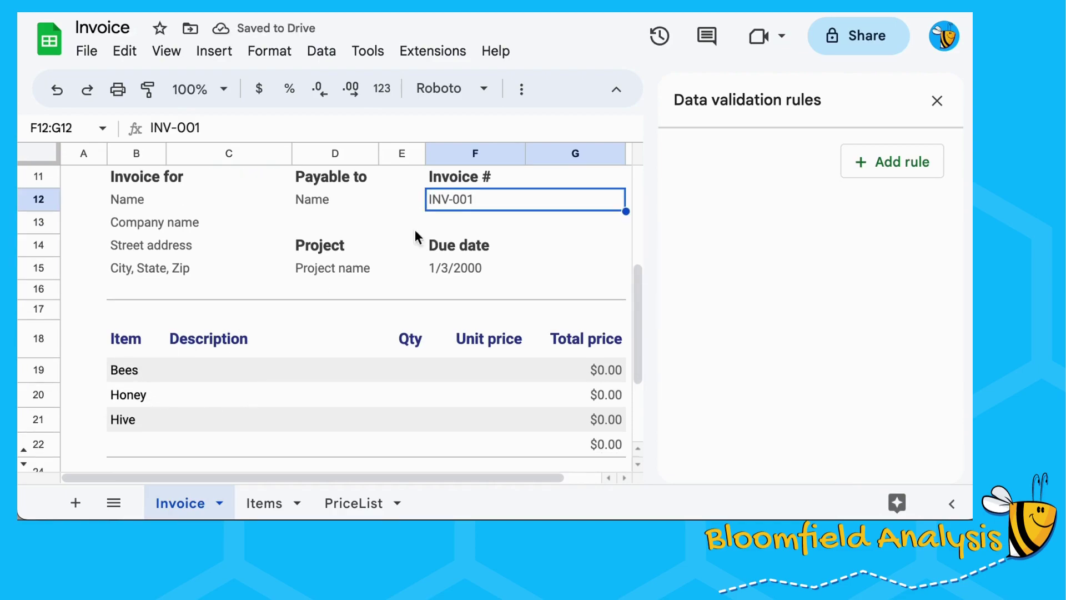
left_click(286, 128)
key("BackSpace")
type("2")
key("Return")
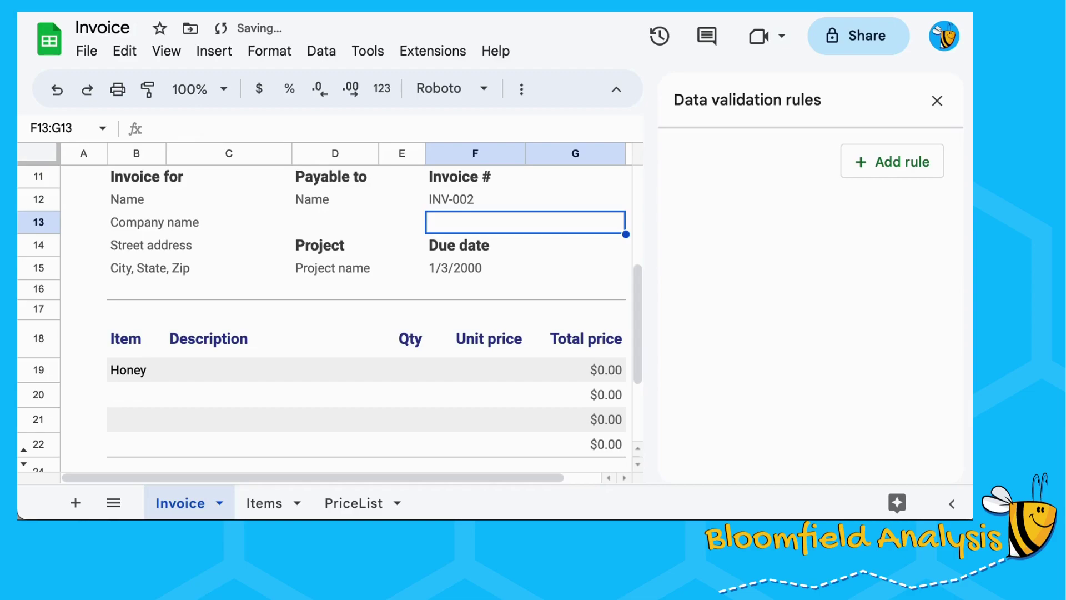
Change the invoice number in F12 to INV-003 and check the filtered items in B19:B22
key("Up")
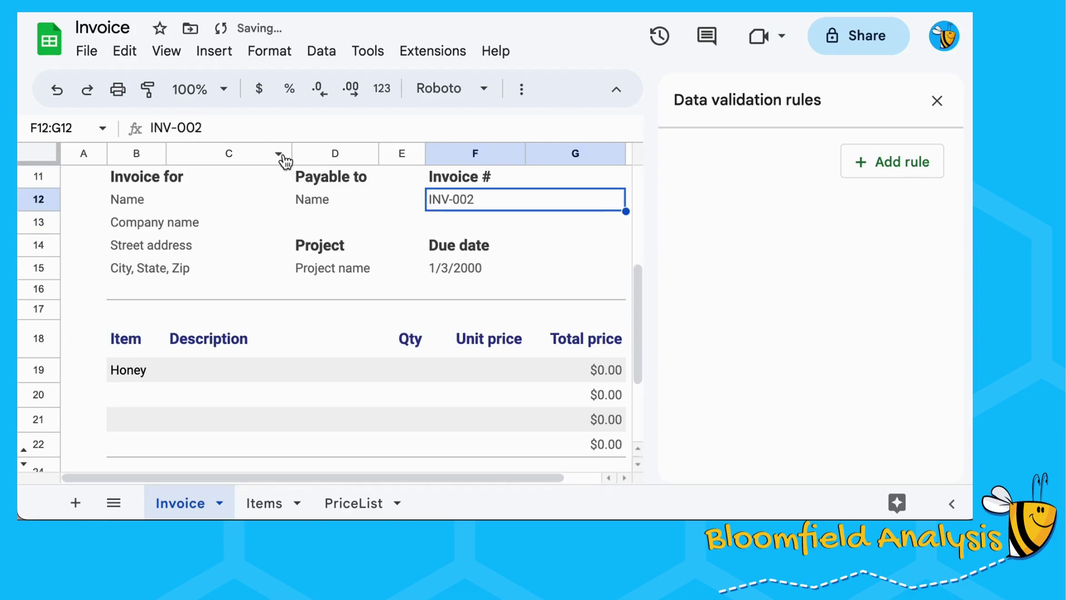
left_click(269, 127)
key("BackSpace")
type("3")
key("Return")
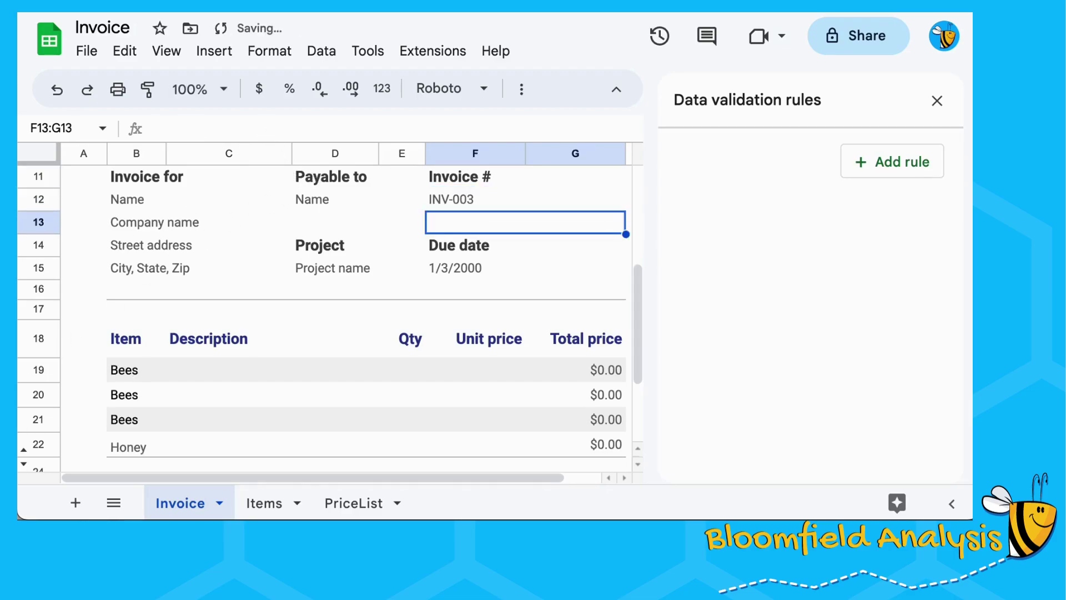
left_click_drag(129, 378, 119, 435)
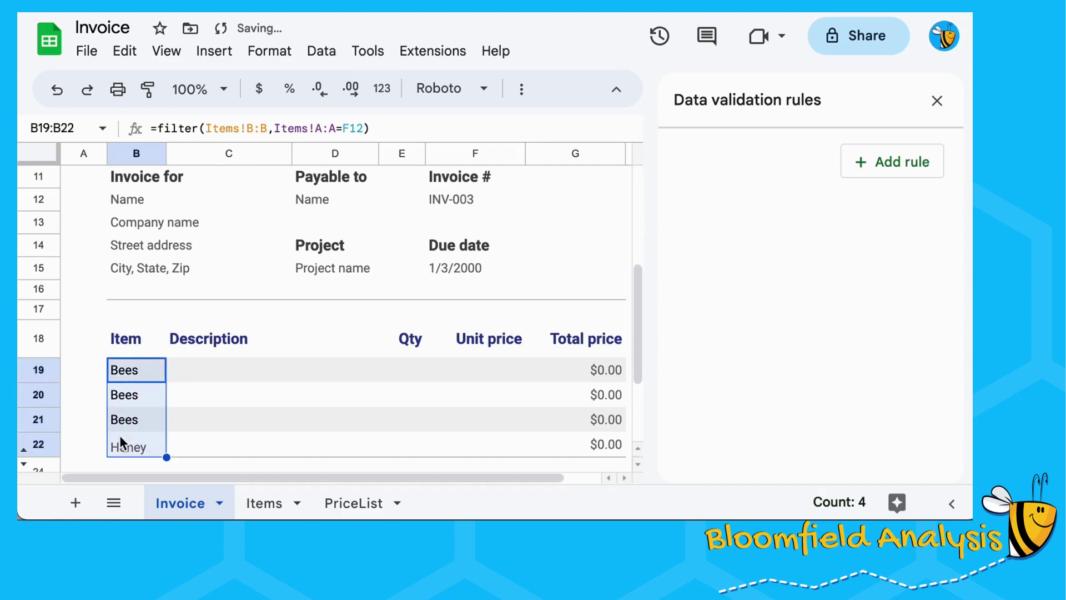
left_click(197, 372)
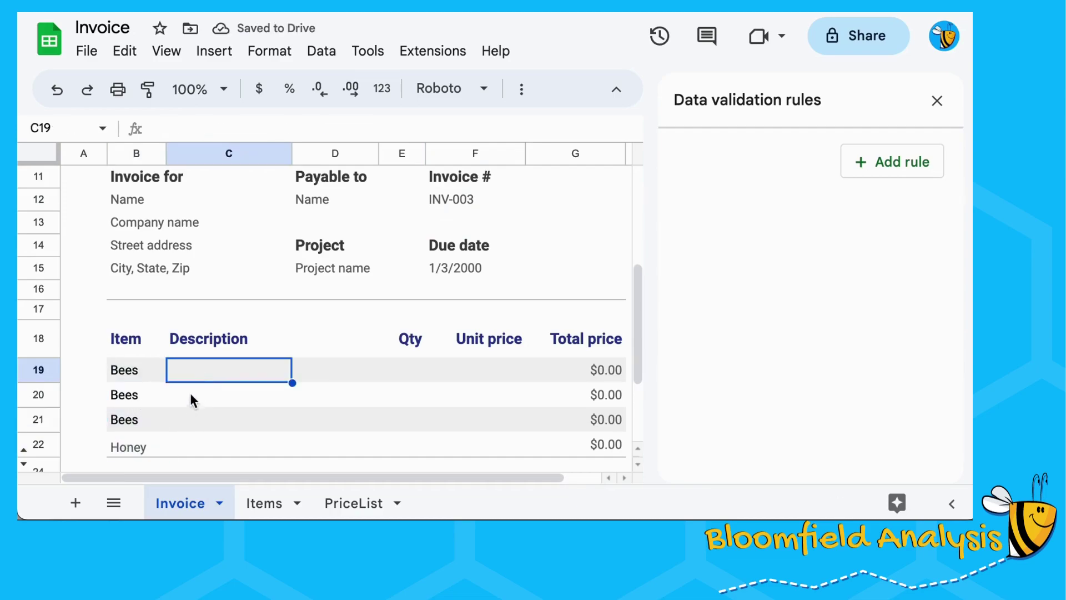
Make the condition references absolute in B19's FILTER formula, as Items!$A:$A=$F$12, keeping Items!B:B relative
left_click(143, 370)
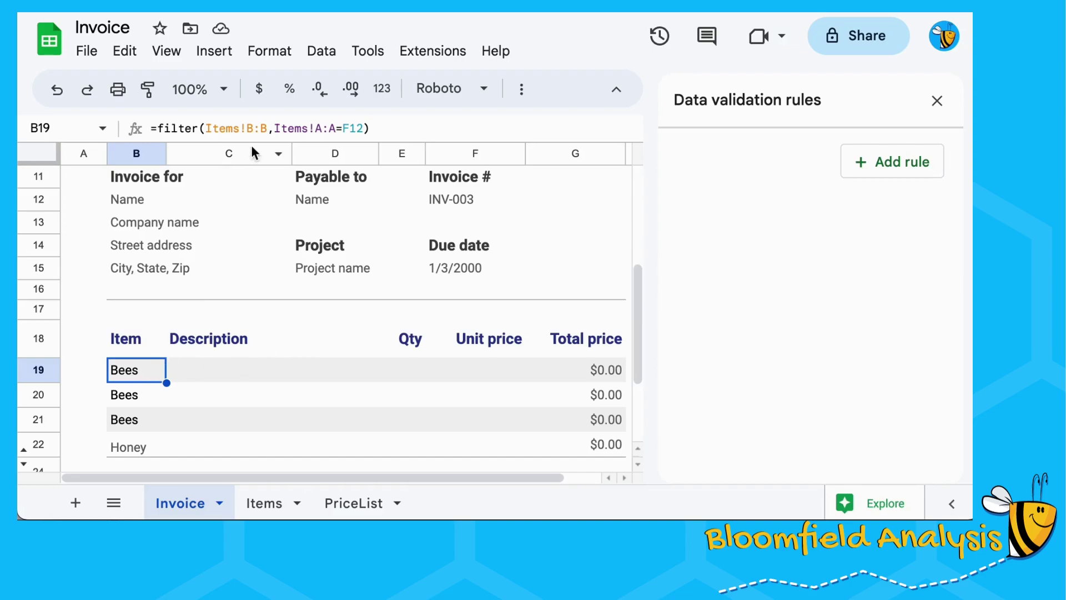
left_click(320, 128)
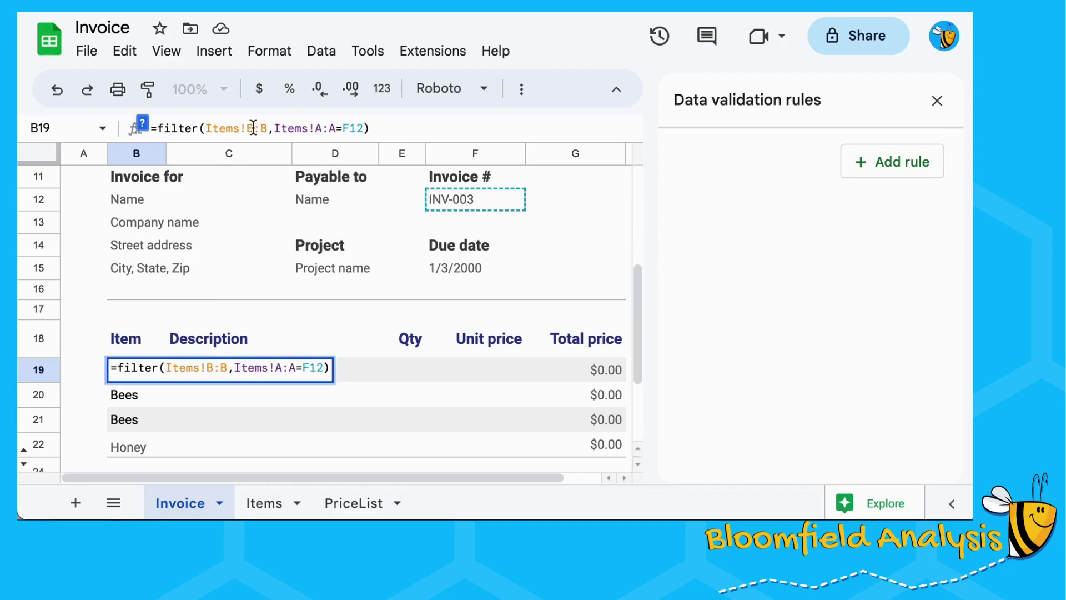
left_click(261, 505)
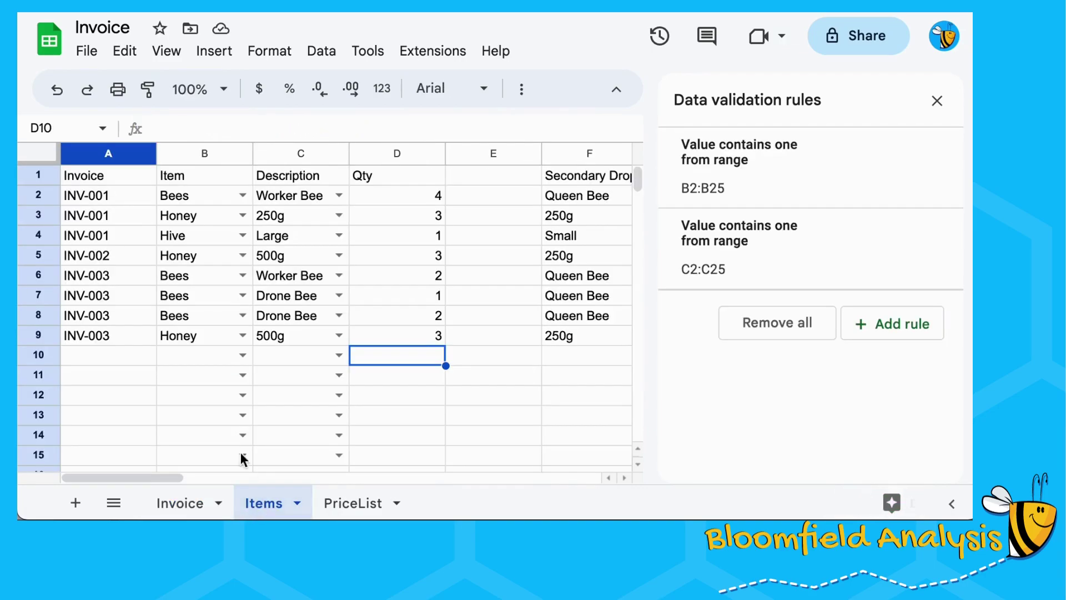
left_click(187, 503)
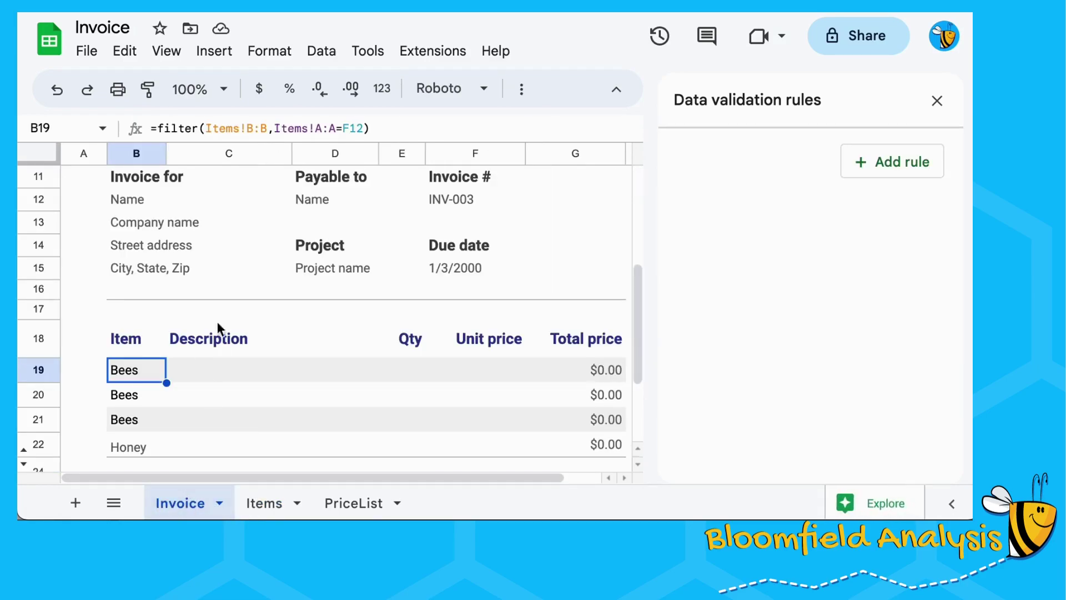
left_click(317, 127)
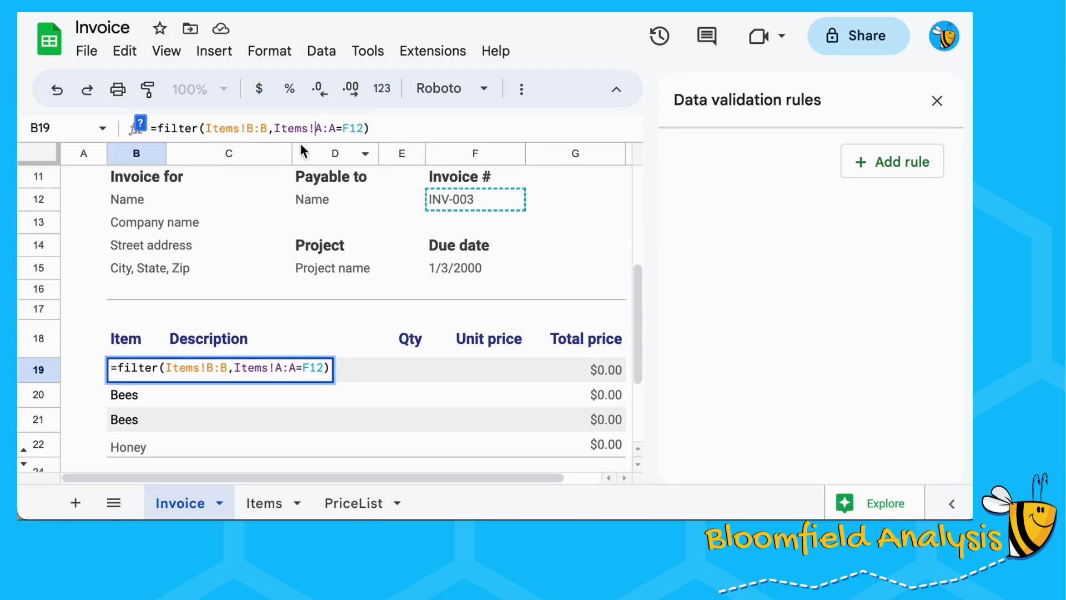
key("F4")
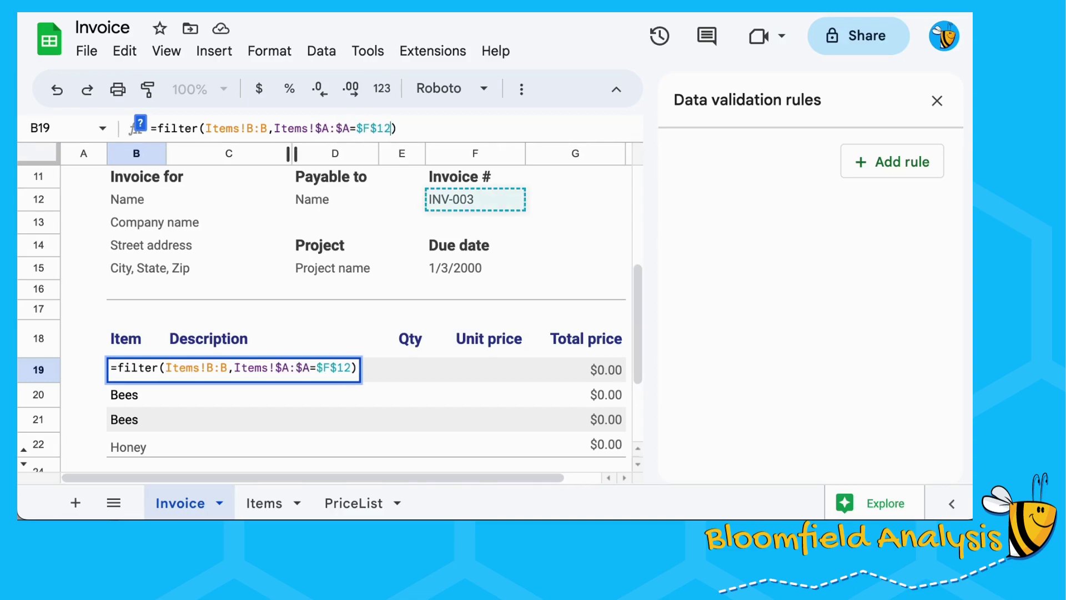
key("Return")
Copy the FILTER formula from B19 into C19 under the Description header
left_click(136, 370)
left_click(136, 394)
left_click(136, 370)
key("ctrl+c")
left_click(229, 370)
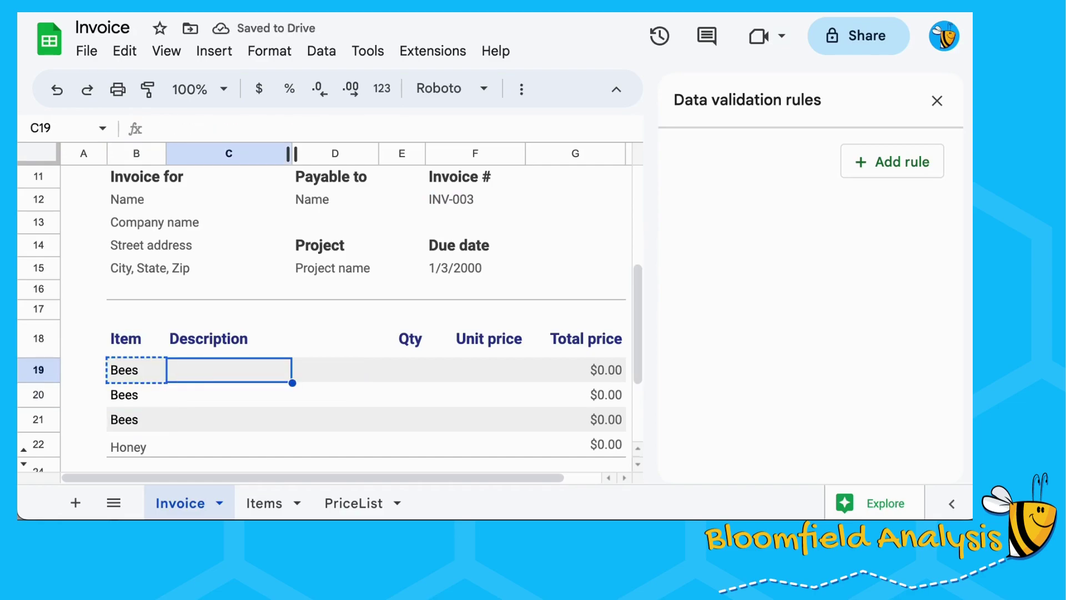
key("ctrl+v")
left_click(136, 370)
left_click(229, 370)
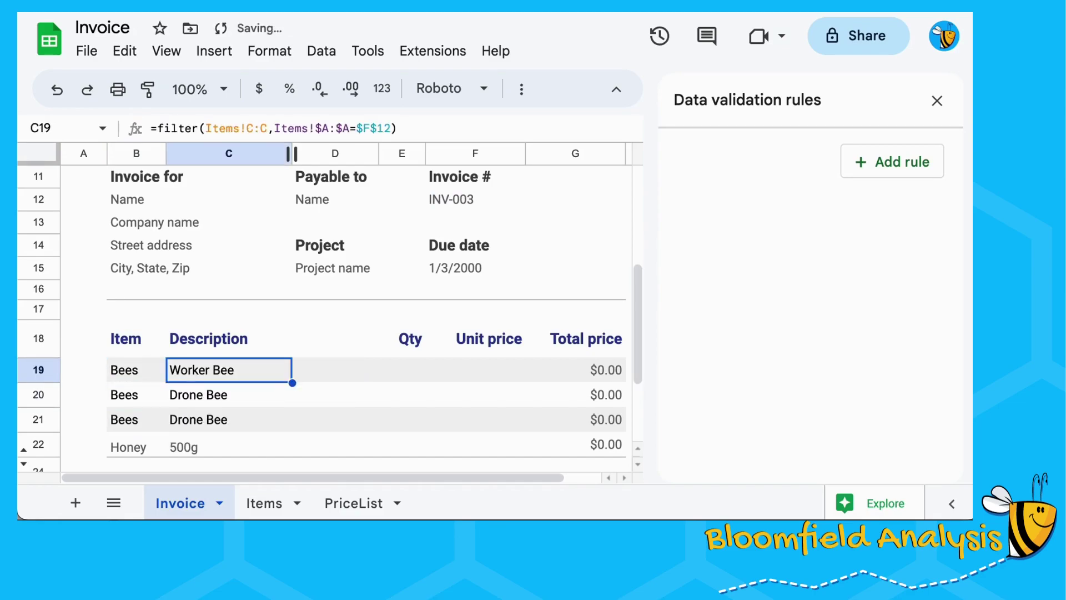
Paste the copied FILTER formula into D19 to pull in the quantities from the Items sheet
key("Down")
key("Down")
key("Up")
key("Up")
key("Right")
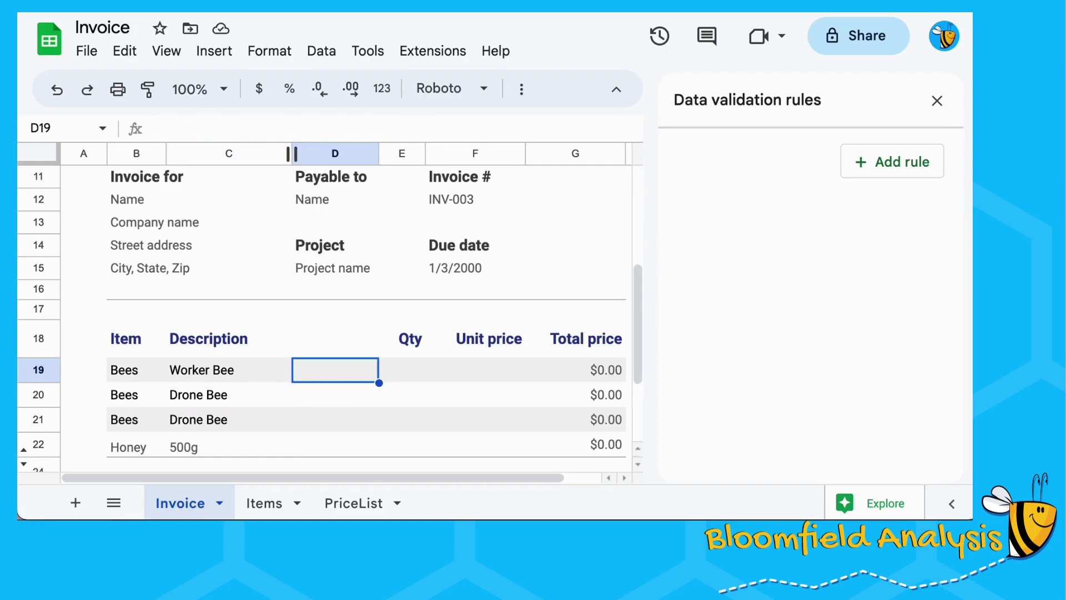
key("Right")
key("Left")
key("ctrl+v")
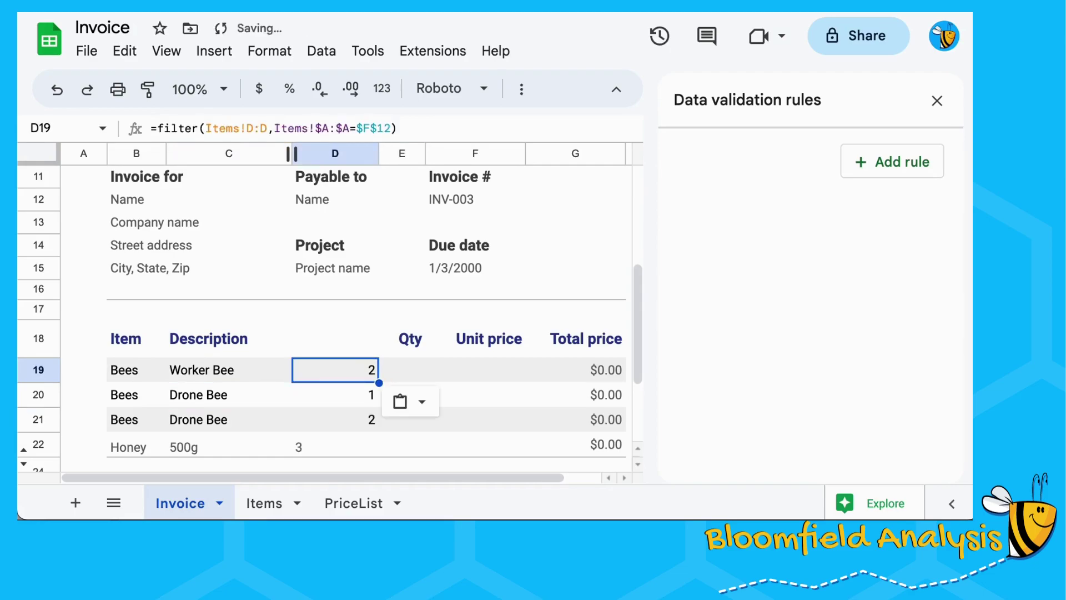
Try copying the whole D19:D22 range into the Qty column at E19:E22
key("shift+Down")
key("shift+Down")
key("shift+Down")
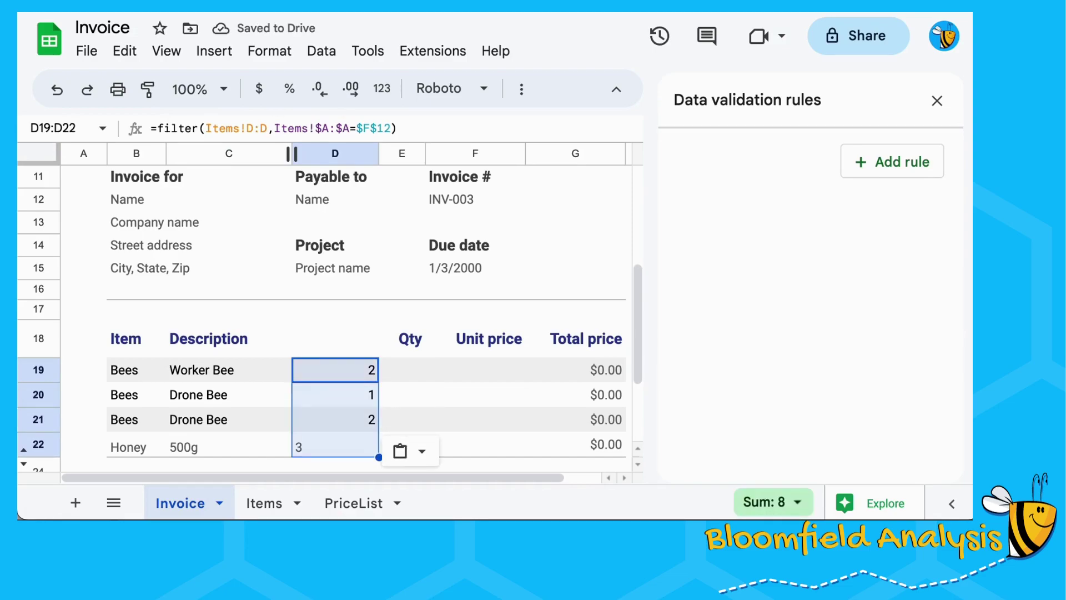
key("ctrl+c")
key("Right")
key("ctrl+v")
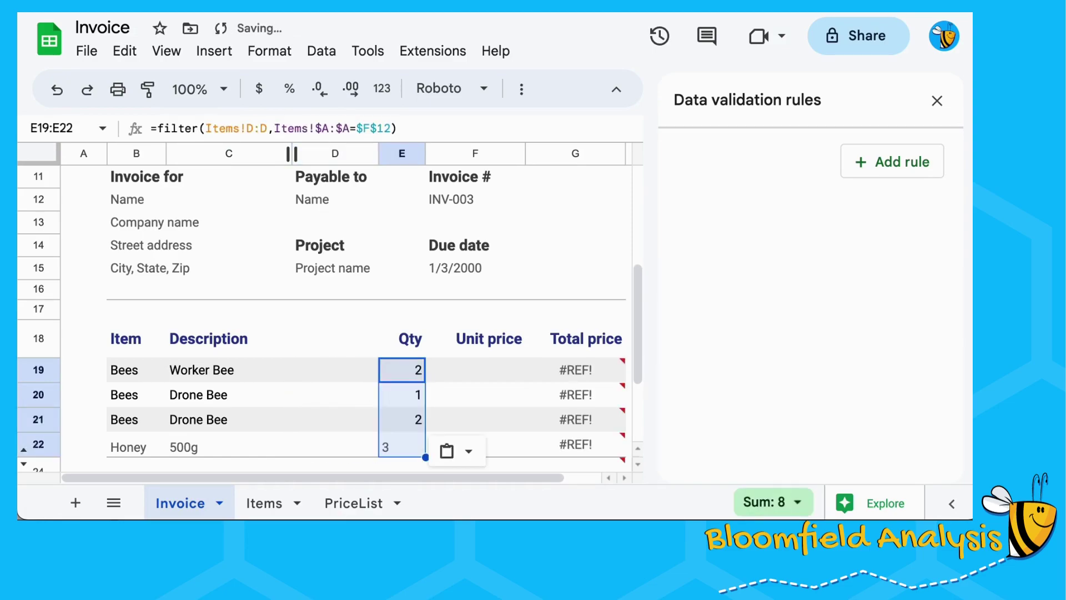
key("ctrl+z")
Copy only the D19 formula into E19 and change its returned range to Items!D:D
key("Left")
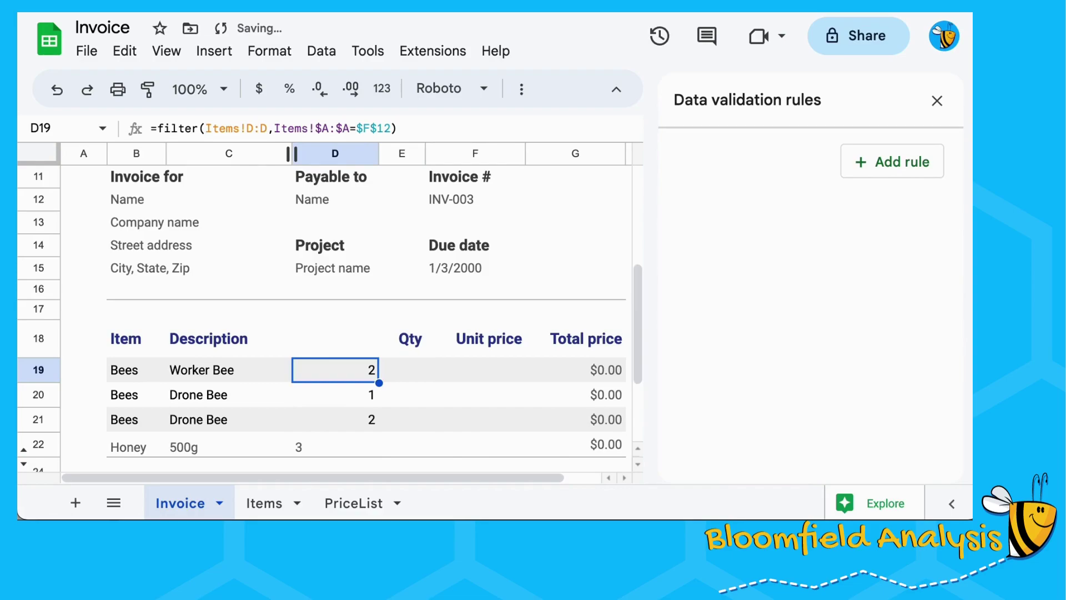
key("ctrl+c")
key("Right")
key("ctrl+v")
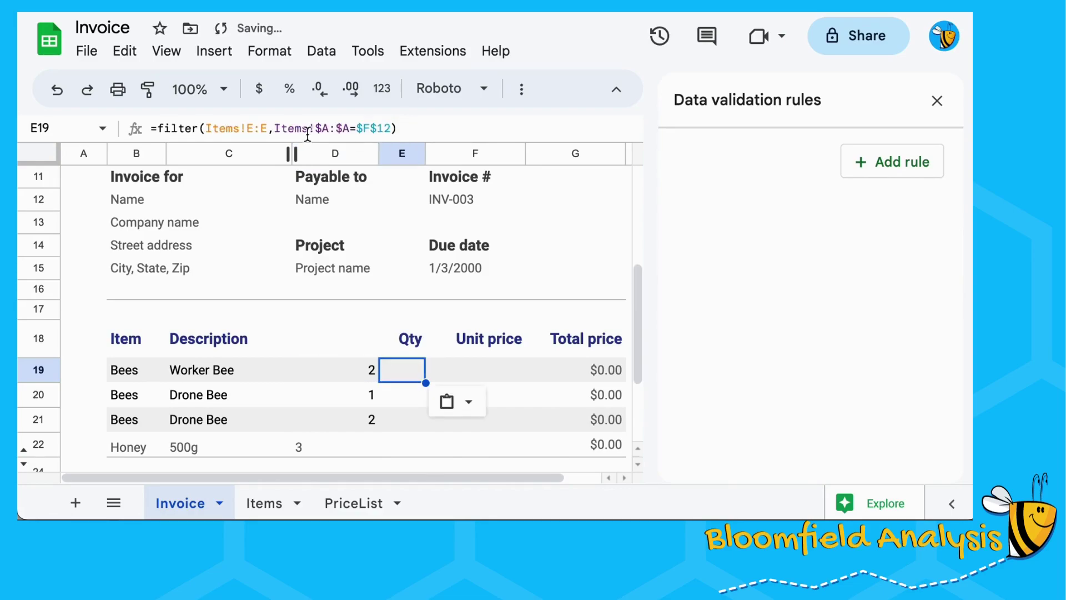
left_click(257, 138)
key("BackSpace")
type("D")
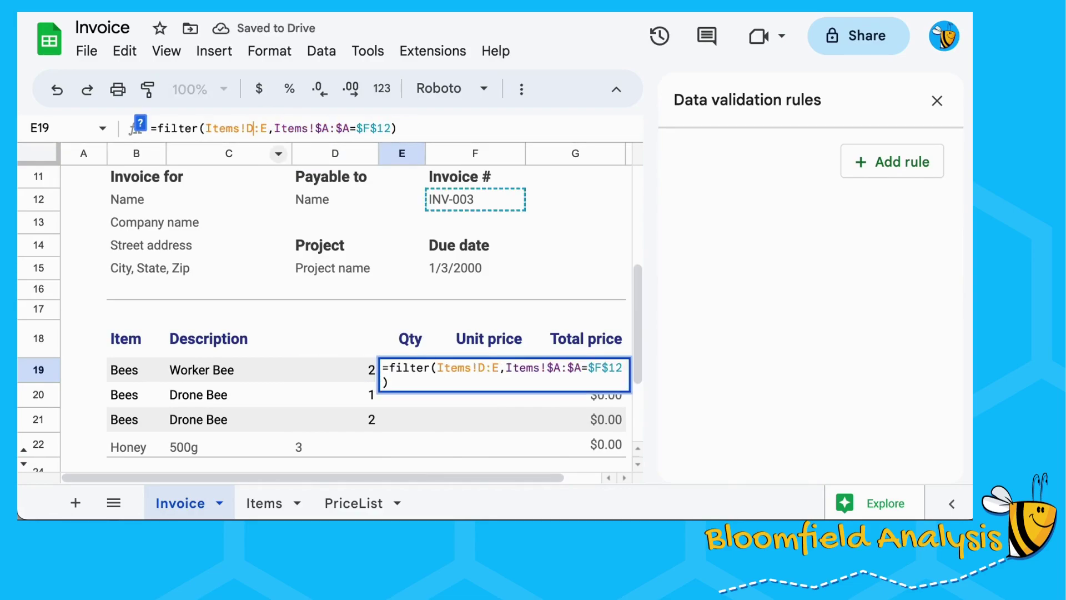
key("BackSpace")
type("D")
key("Return")
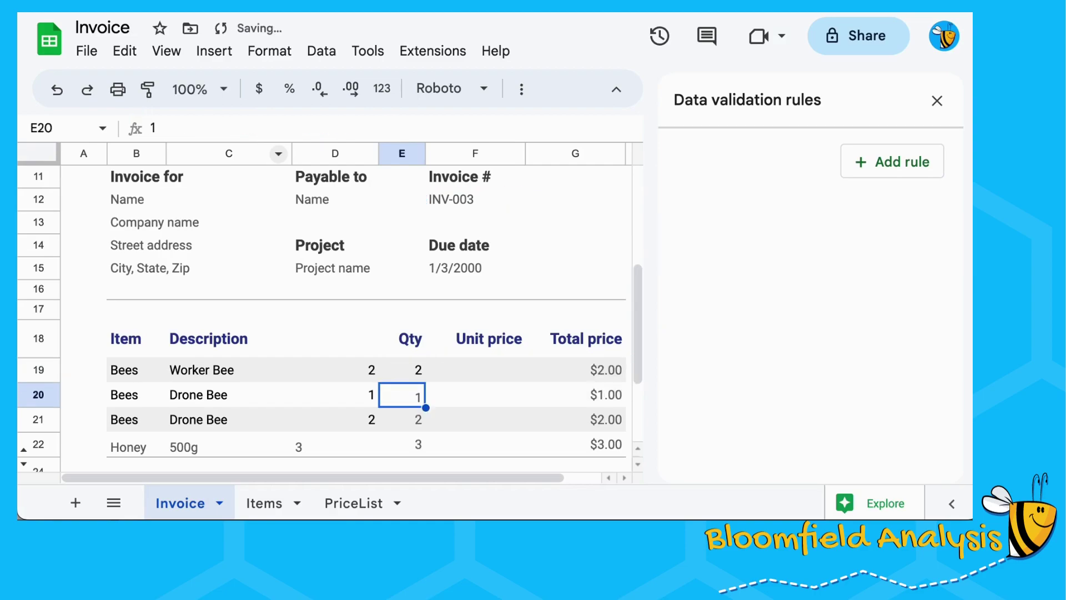
Clear the duplicate quantities in D19:D22, check the formula in E19 and select F19 under Unit price
key("Left")
key("Up")
key("shift+Down")
key("shift+Down")
key("shift+Down")
key("Delete")
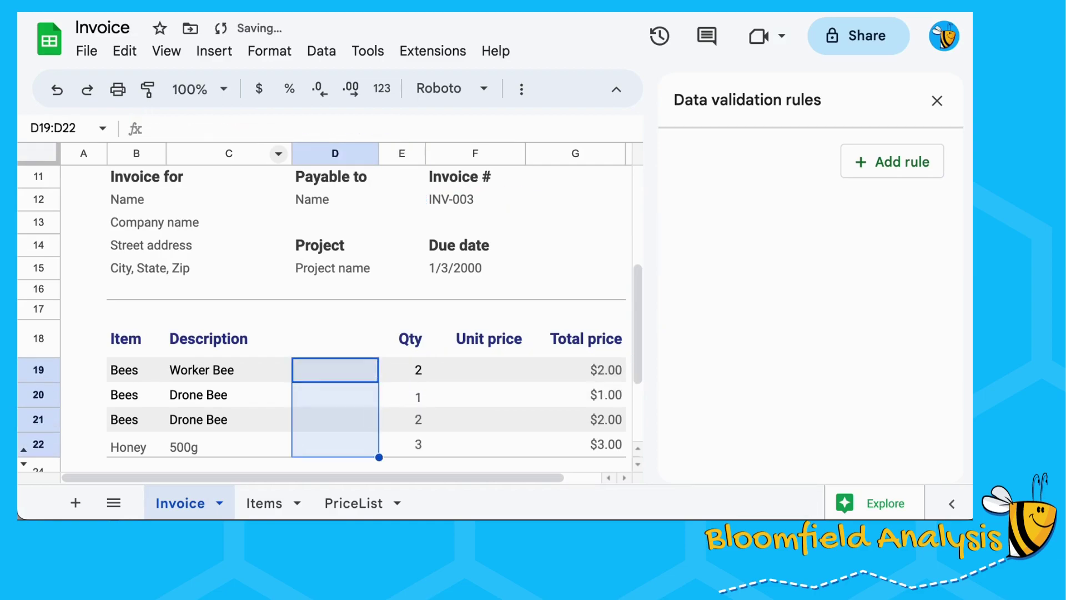
left_click(402, 370)
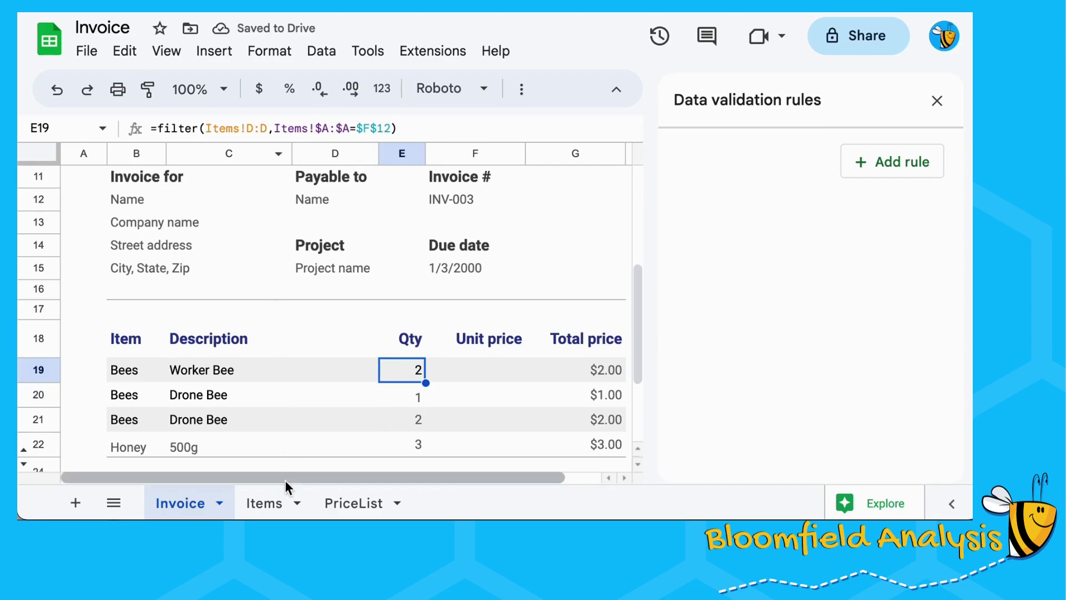
key("Right")
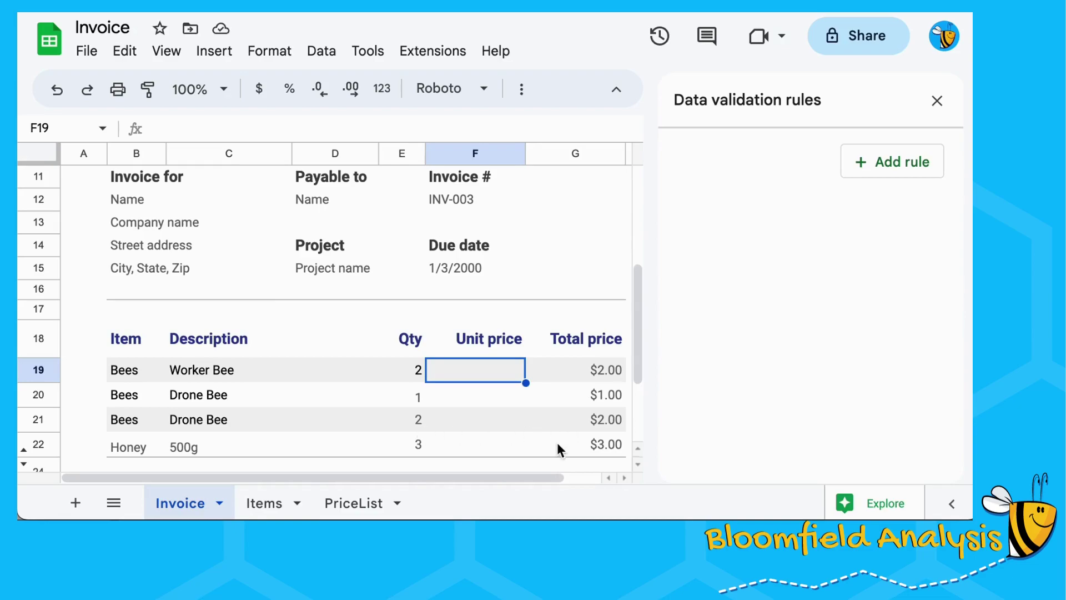
Check the PriceList and Items sheets and start a VLOOKUP formula in F19 of the Invoice sheet with C19 as the search key
left_click(359, 501)
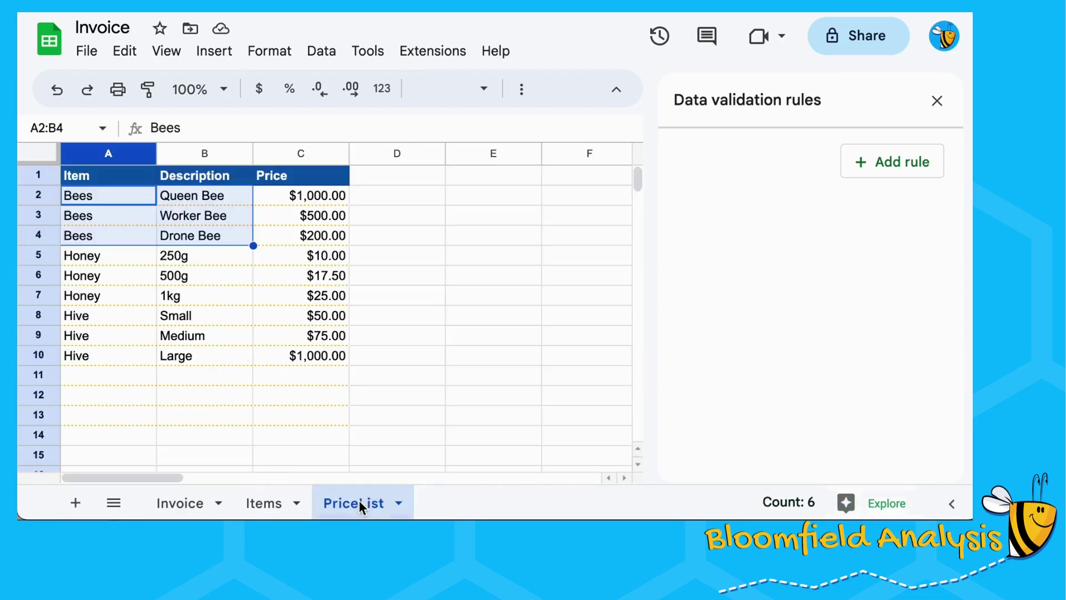
left_click(331, 220)
left_click_drag(124, 178, 328, 385)
left_click(267, 502)
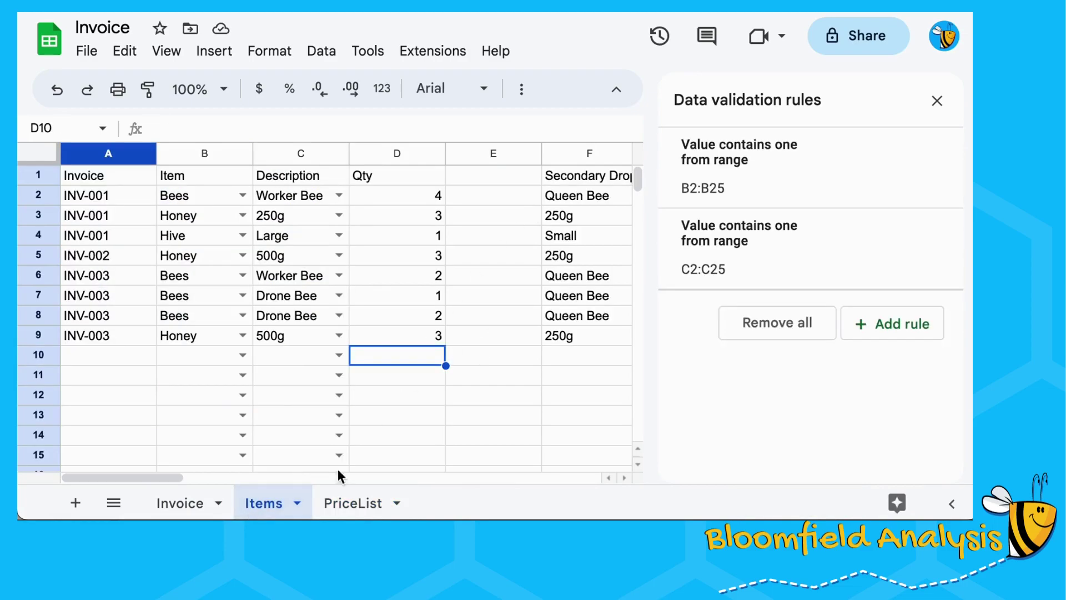
left_click(204, 502)
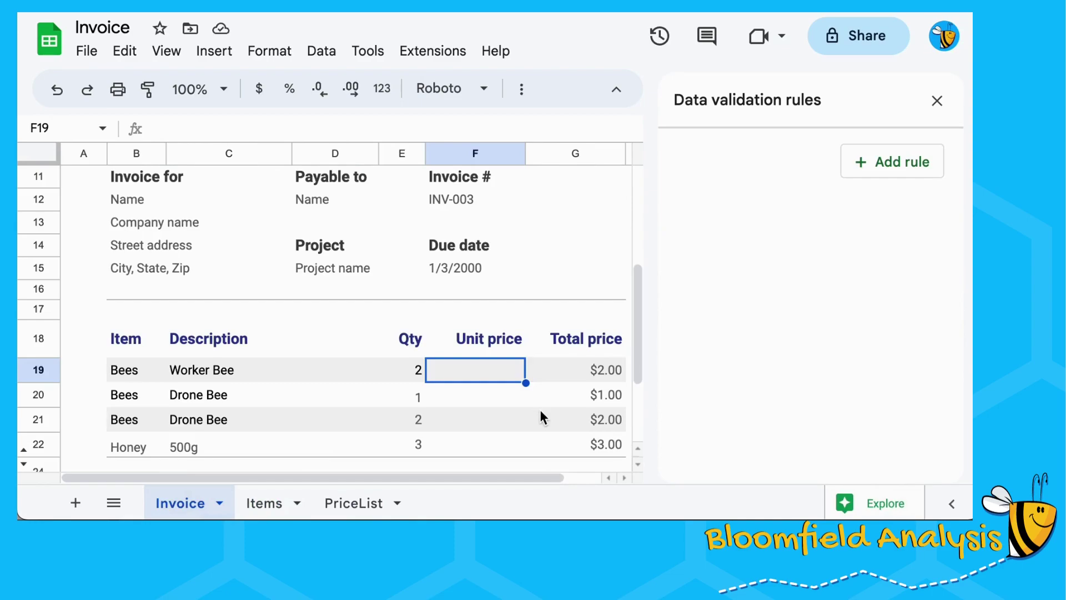
type("=")
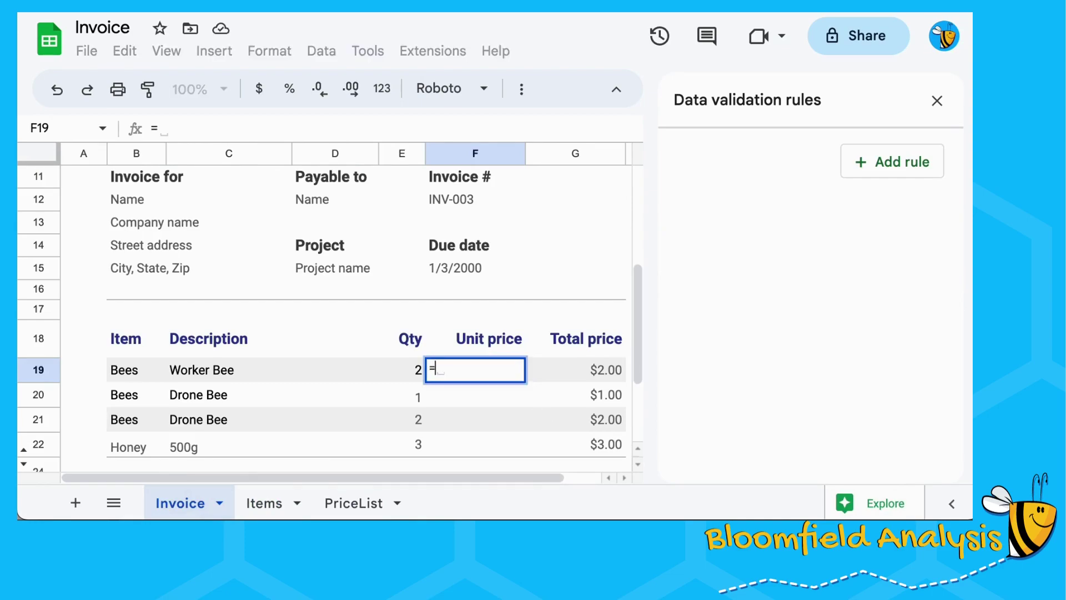
type("vlook")
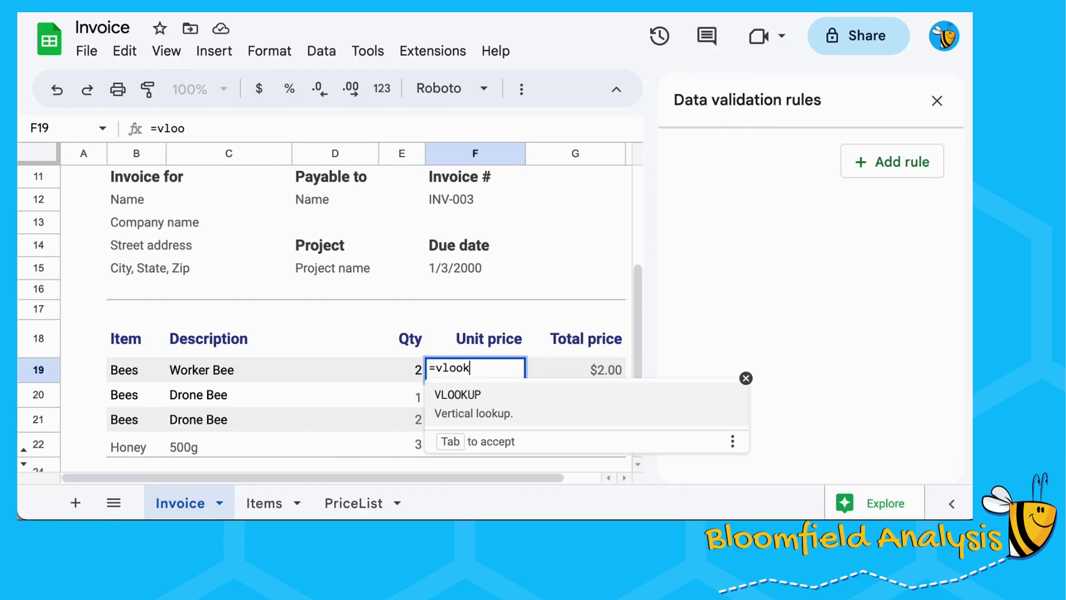
type("up(")
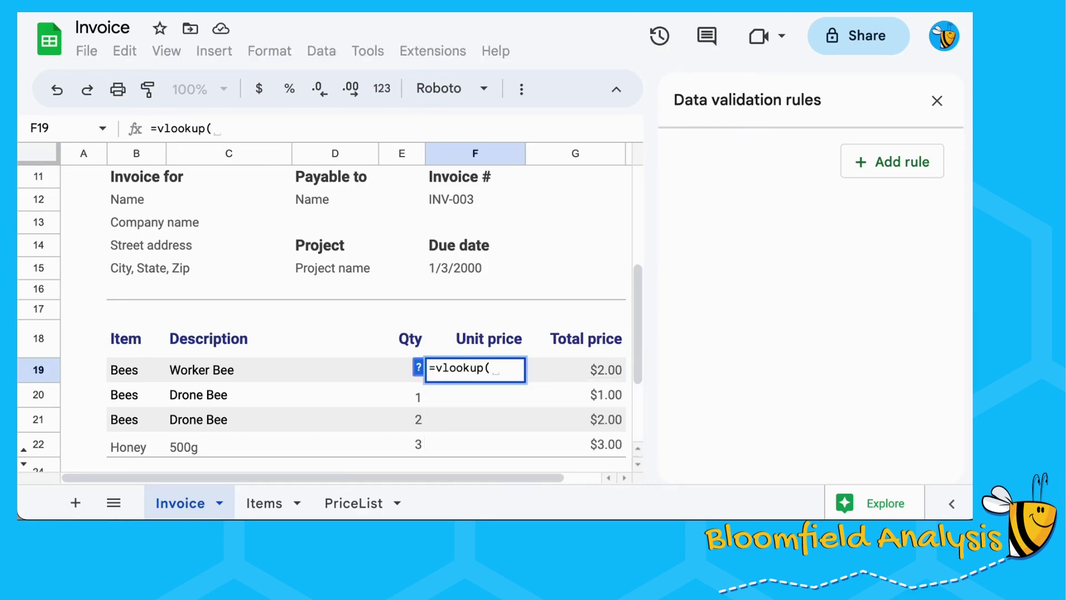
key("Left")
key("Left")
key("Left")
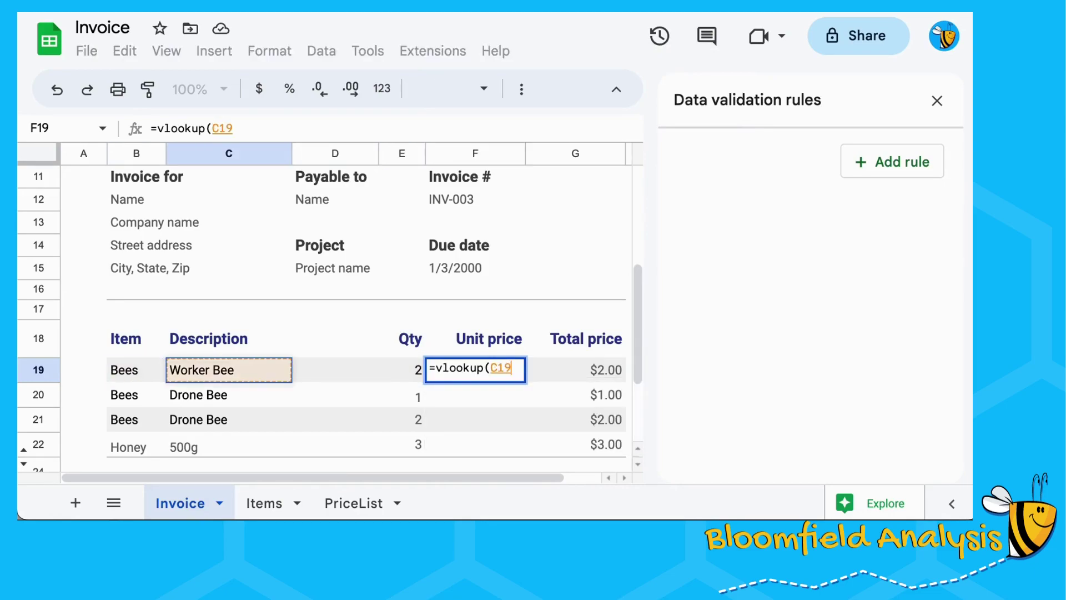
type(",")
Set the VLOOKUP's range to the Description and Price columns of the price list, PriceList!B:C
left_click(355, 504)
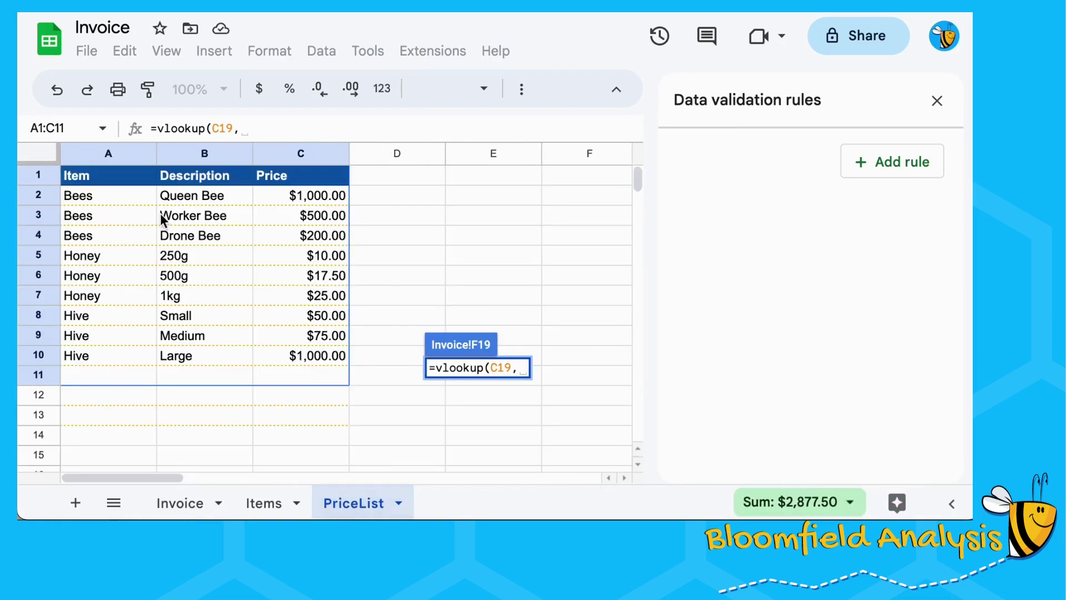
left_click_drag(117, 161, 281, 161)
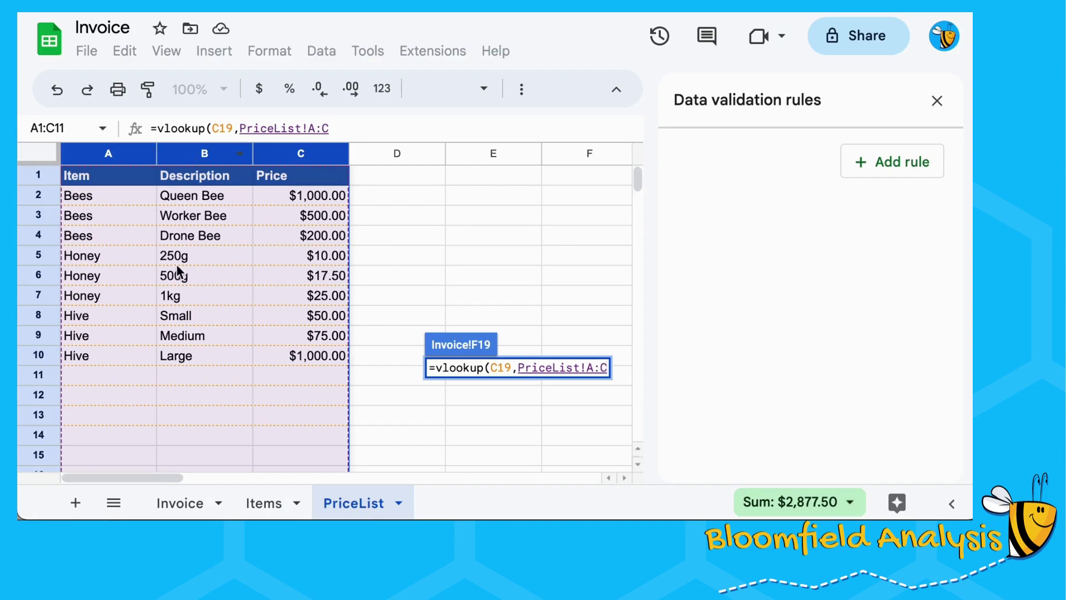
left_click(186, 213)
left_click_drag(186, 156, 268, 159)
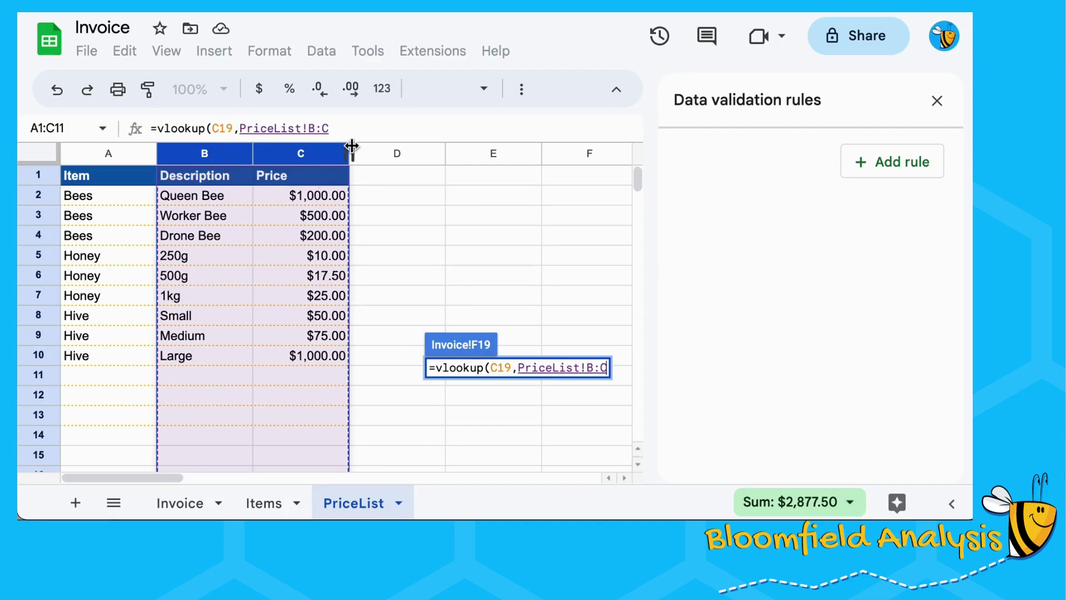
Complete the VLOOKUP in F19 with column index 2 and false for an exact match
left_click(339, 128)
type(",")
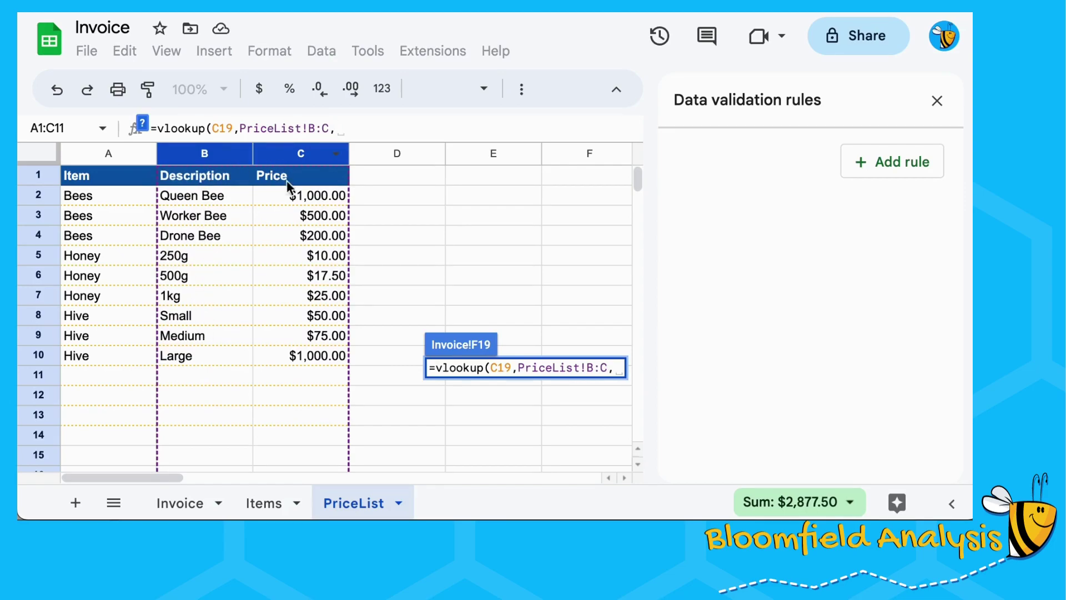
type("2,")
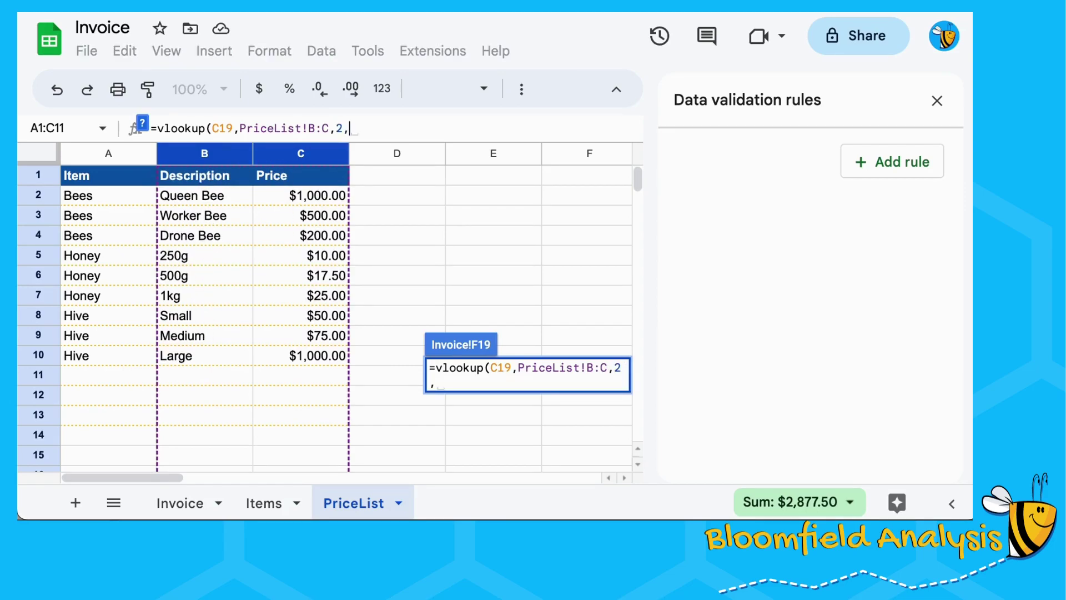
type("fal")
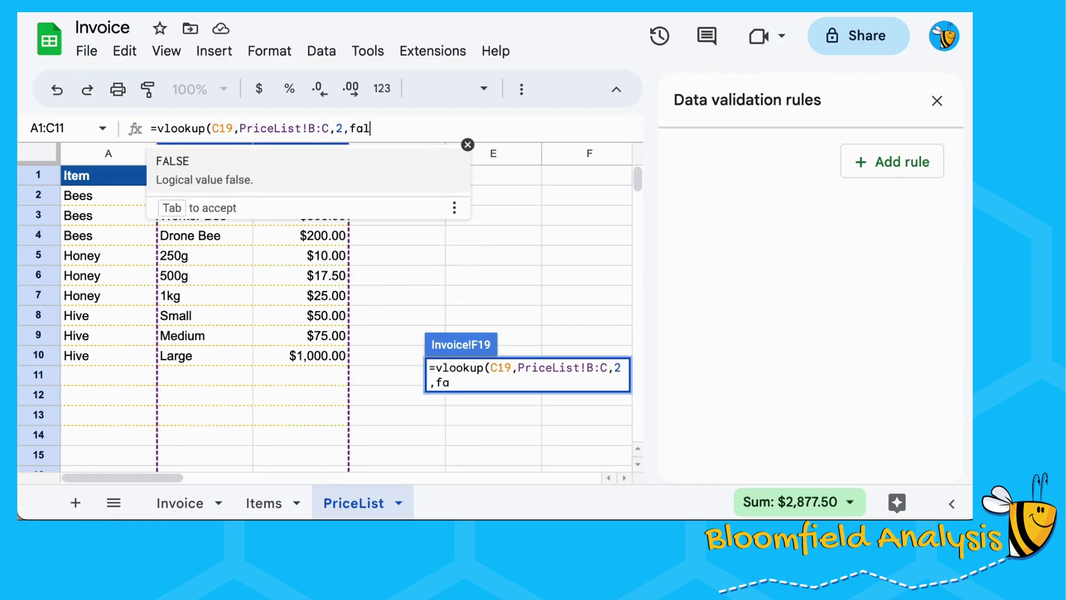
type("se)")
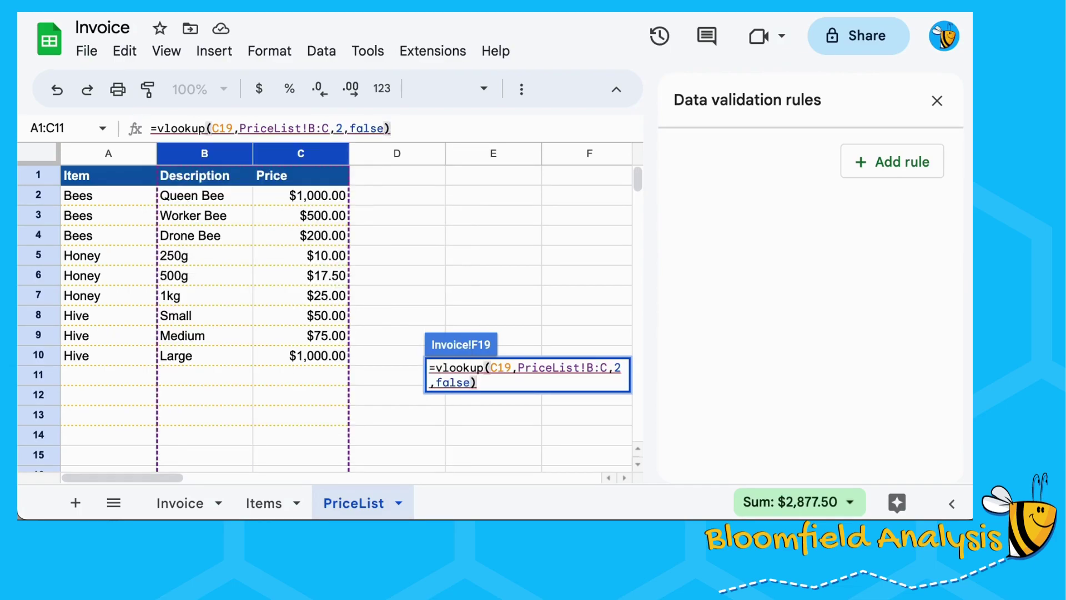
key("Return")
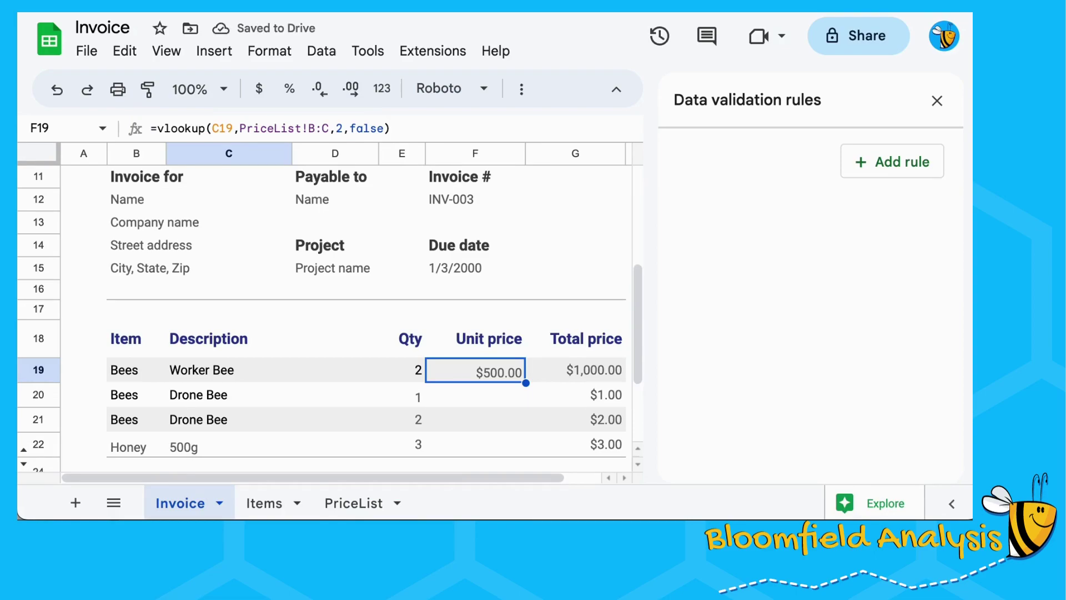
Copy the VLOOKUP formula from F19 down to F22 and check each row's unit price formula
key("shift+Down")
key("shift+Down")
key("shift+Down")
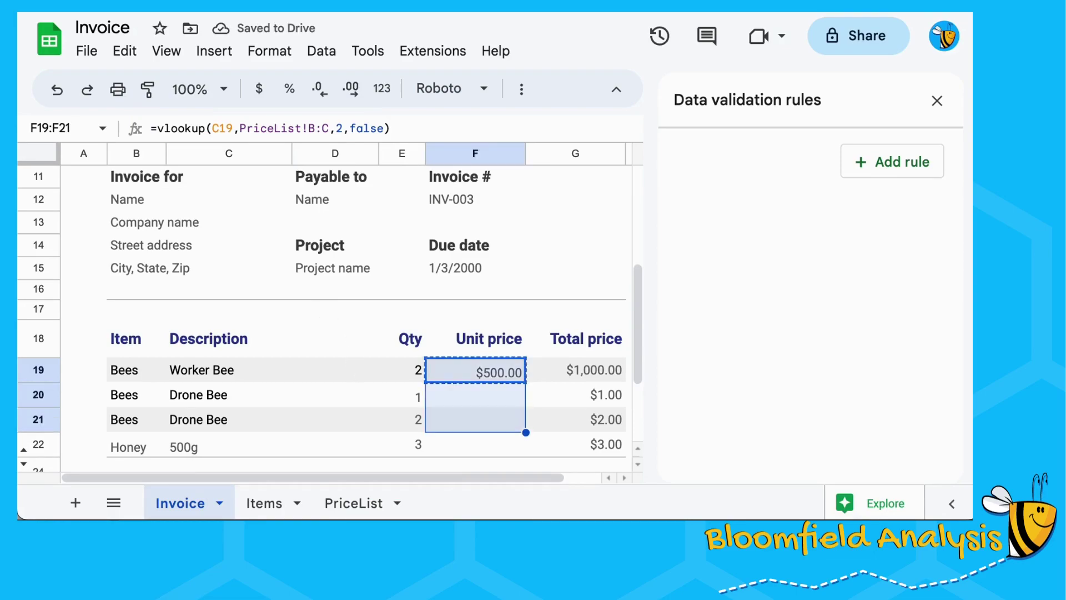
key("ctrl+v")
left_click(475, 370)
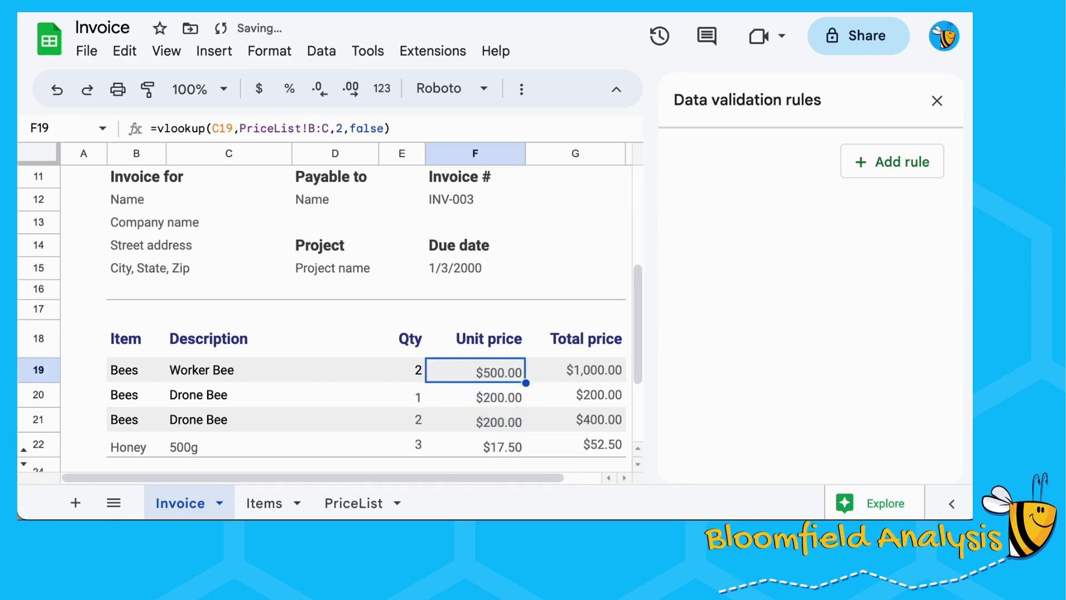
key("Down")
key("Down")
key("Down")
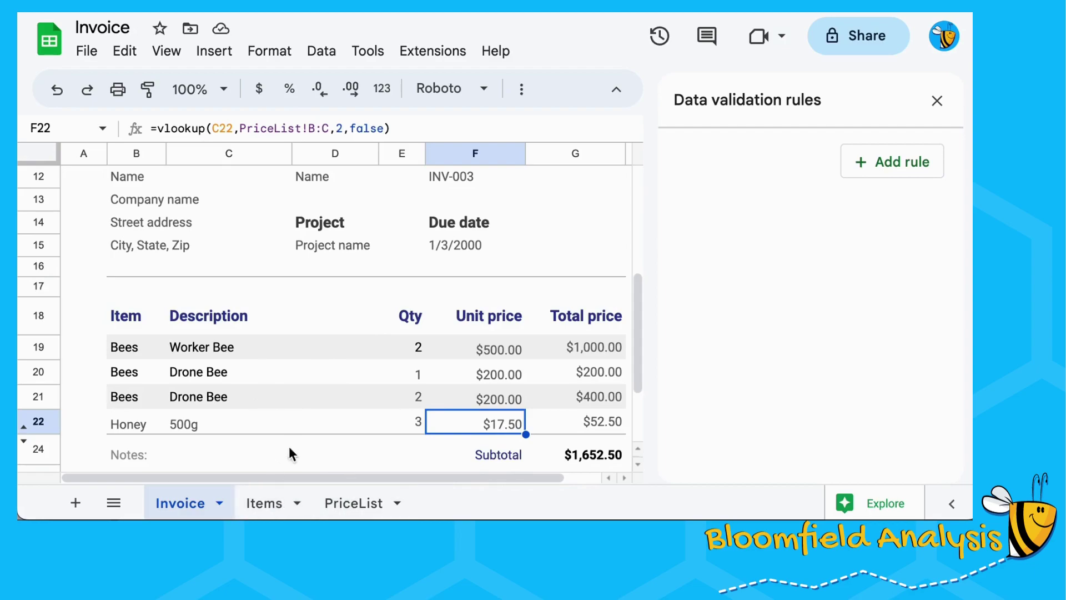
Change the invoice number in F12 to INV-001 and inspect the unit price formula in F22 against the item in that row
left_click(441, 182)
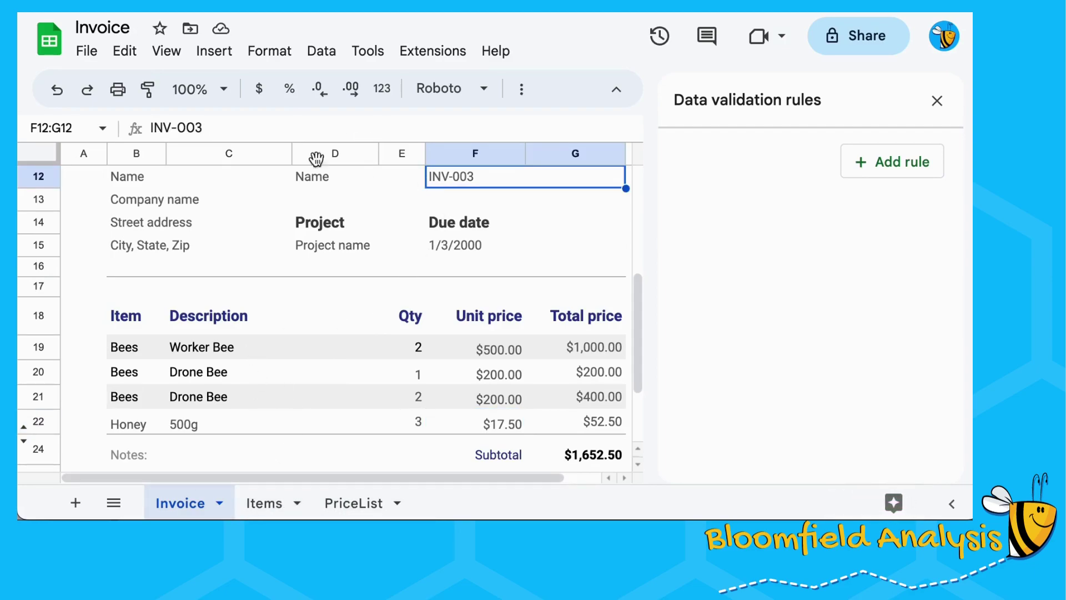
left_click(243, 128)
key("BackSpace")
type("1")
key("Return")
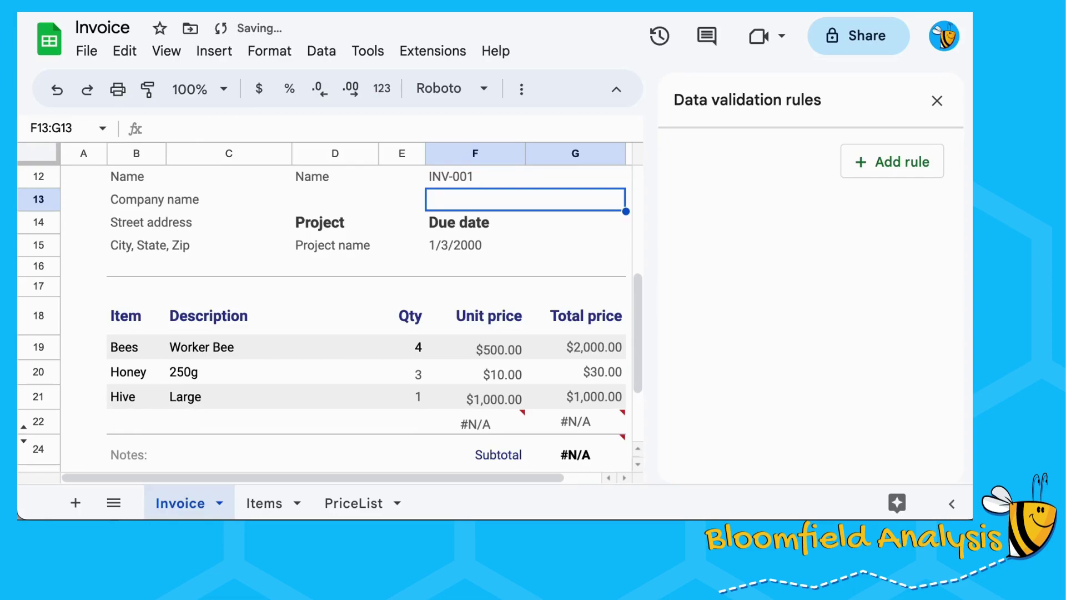
left_click(481, 422)
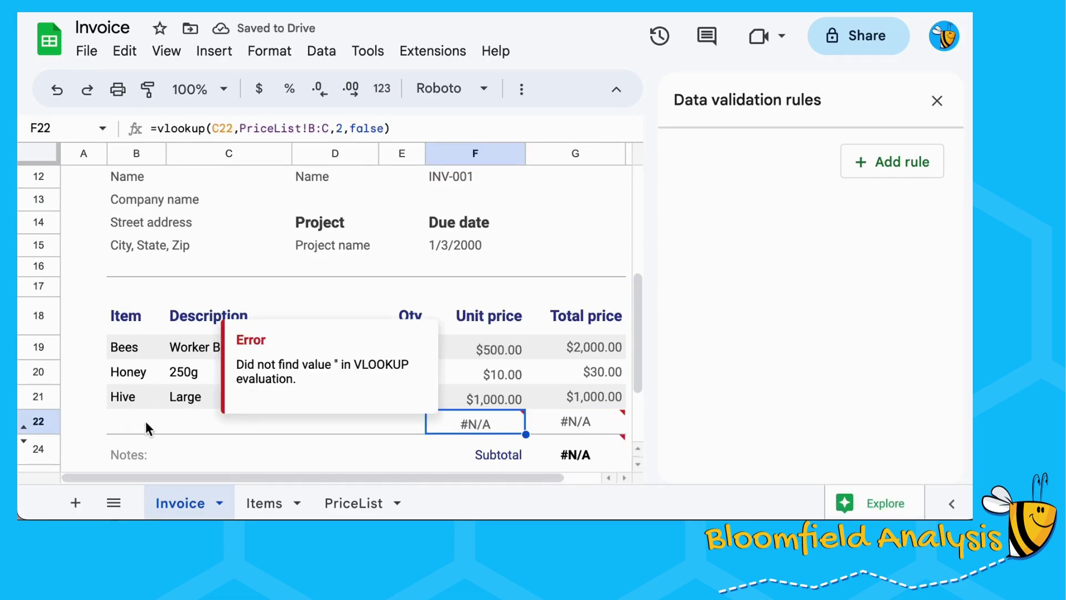
left_click(146, 425)
left_click(476, 422)
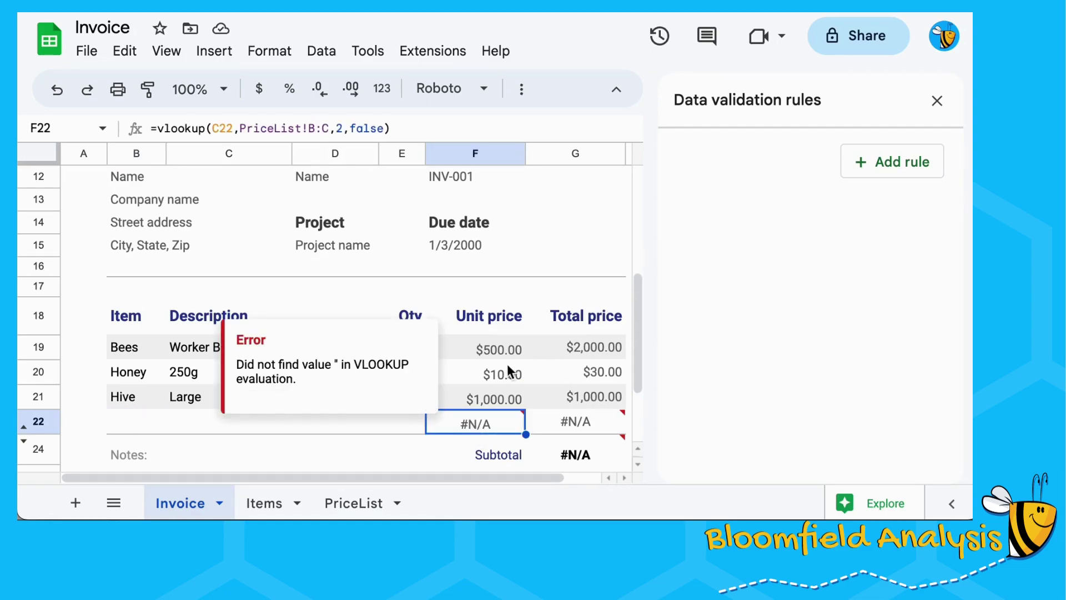
Wrap the VLOOKUP in F19 in IFERROR so that it returns an empty string "" on errors
left_click(497, 348)
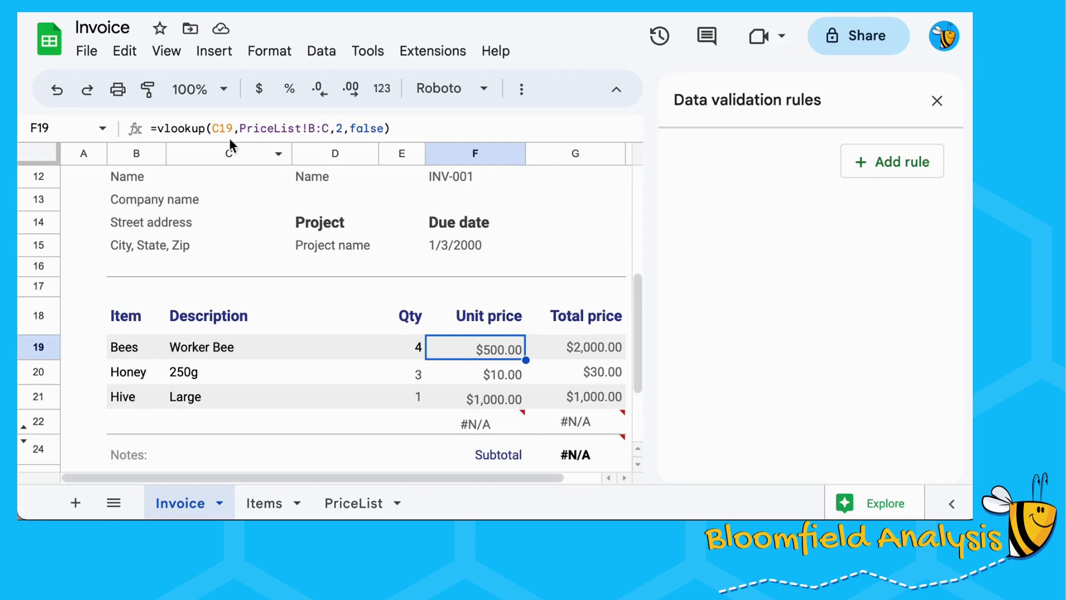
left_click(156, 128)
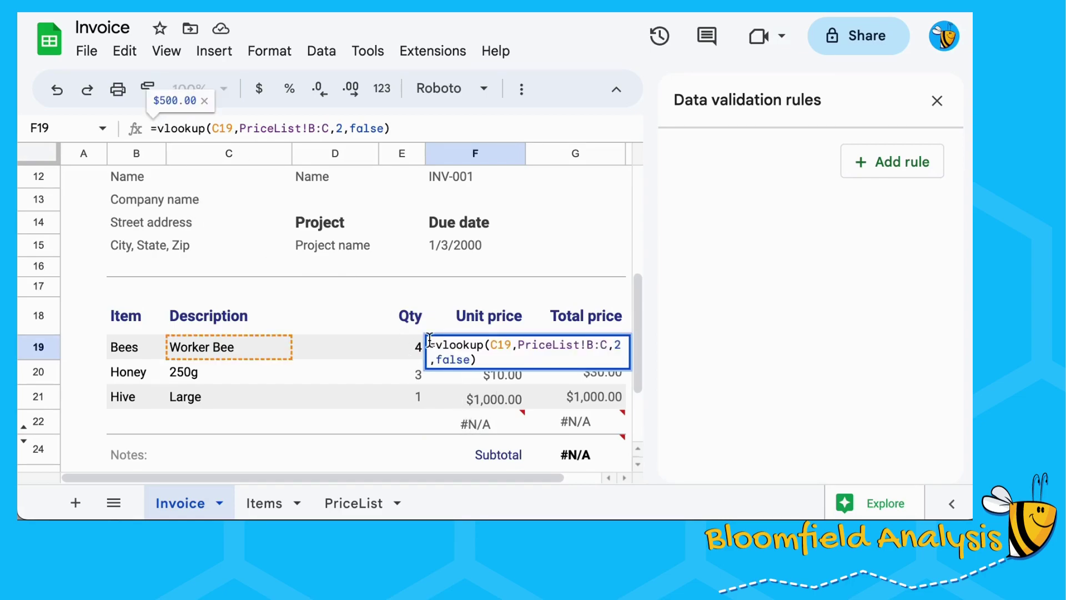
type("if")
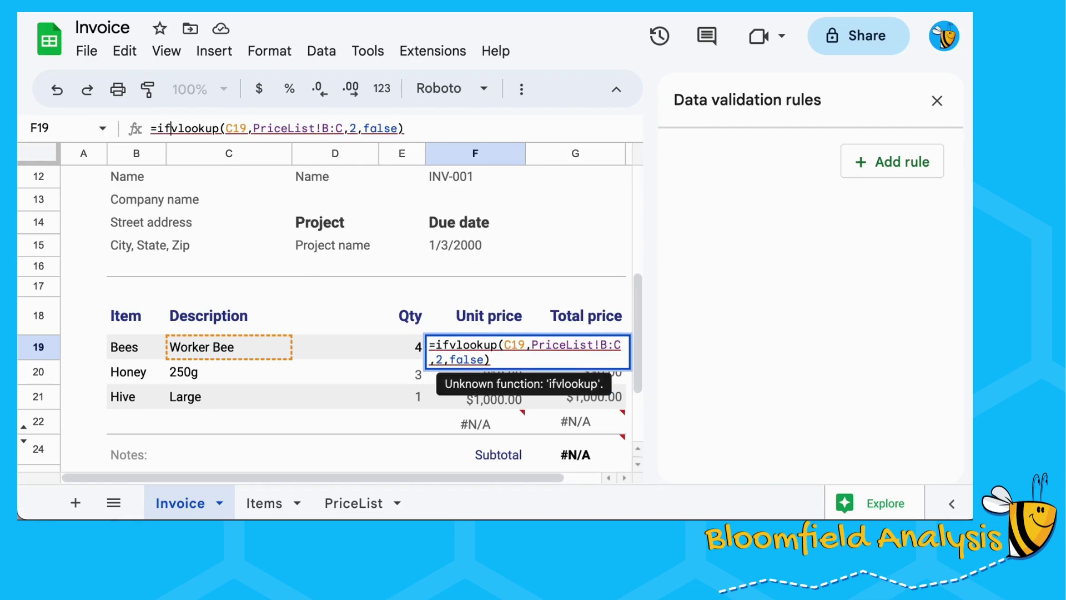
type("error(")
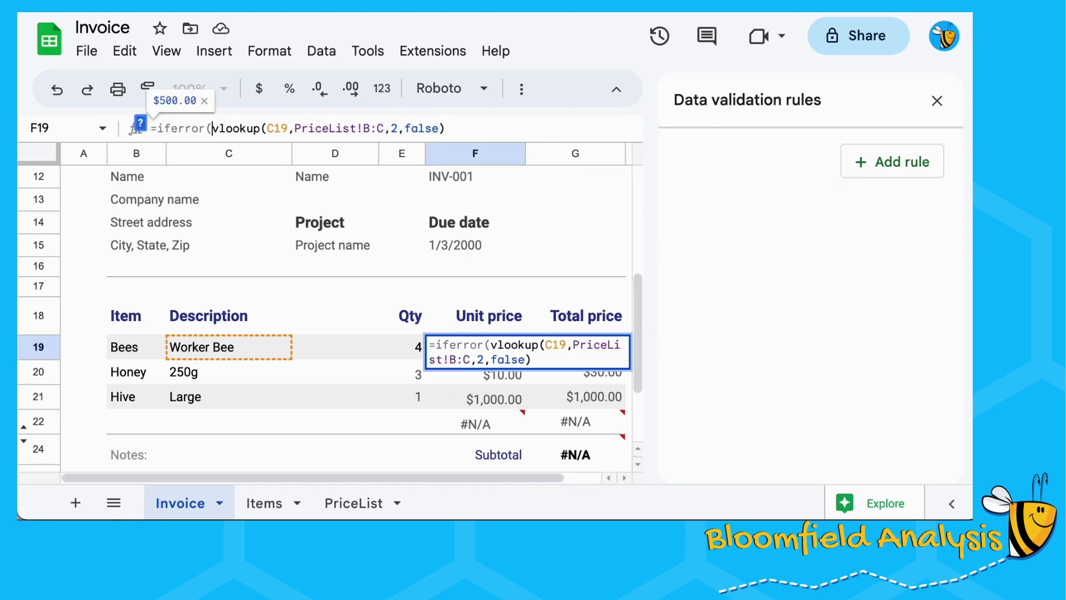
left_click(485, 120)
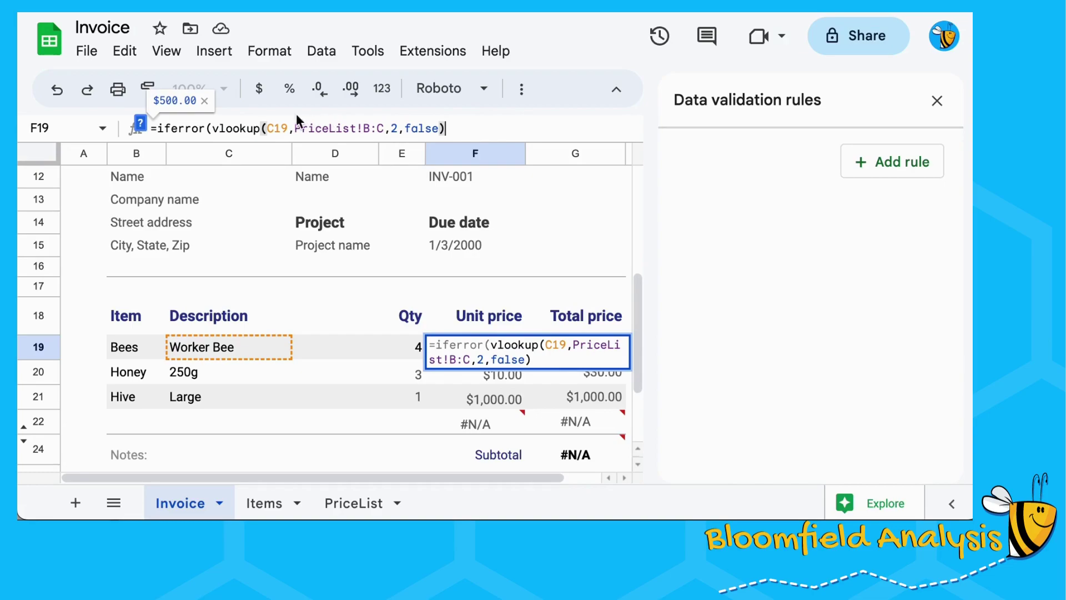
left_click_drag(211, 128, 447, 128)
left_click(467, 129)
type(",\"\"")
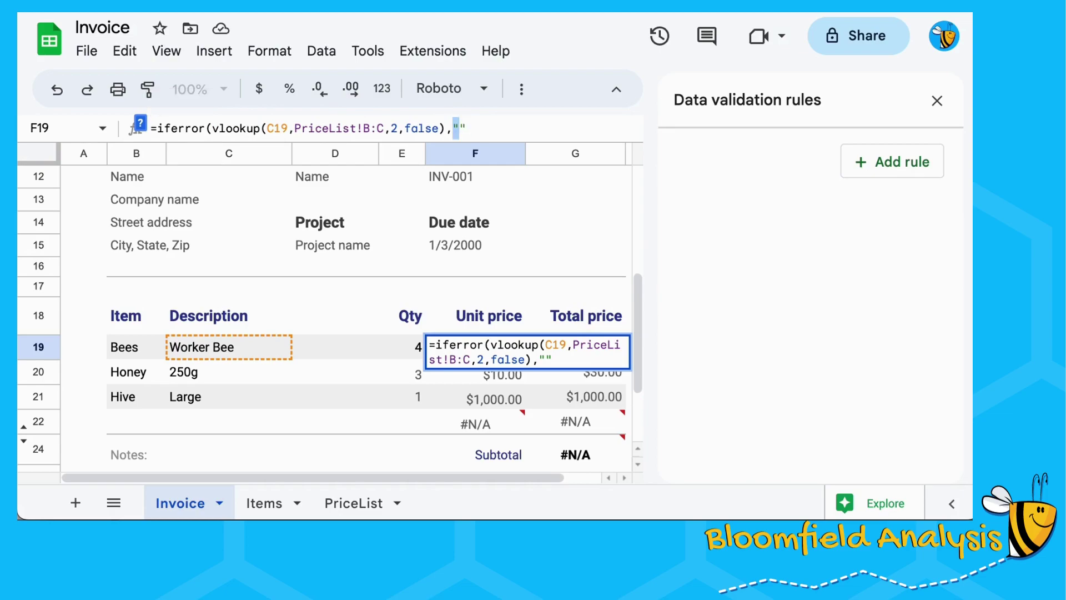
type(")")
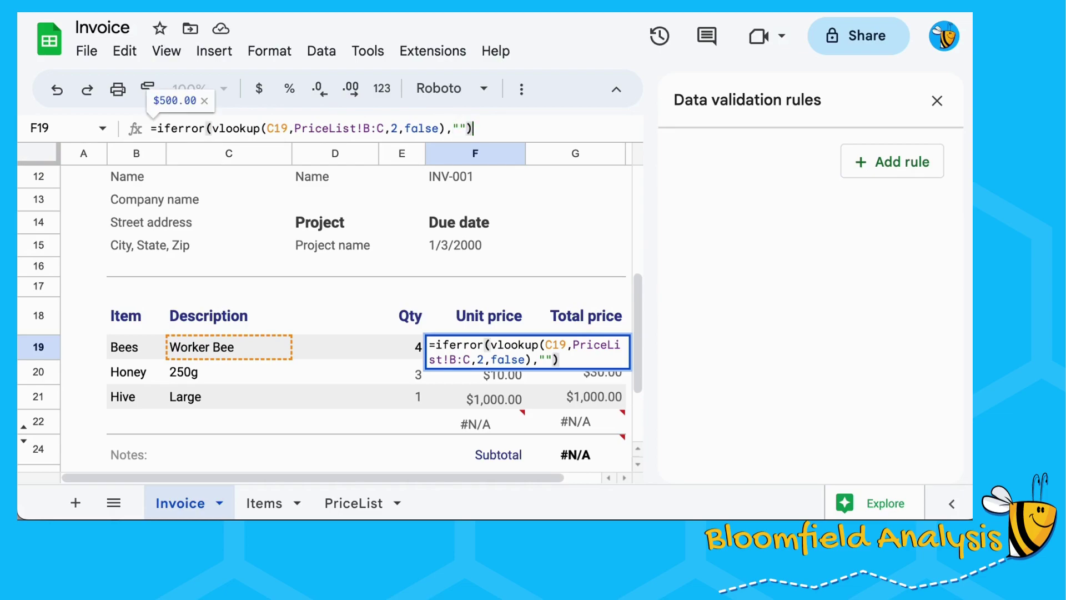
key("Return")
Copy the IFERROR formula from F19 down to F22 and check the invoice rows and subtotal
left_click(475, 347)
key("ctrl+c")
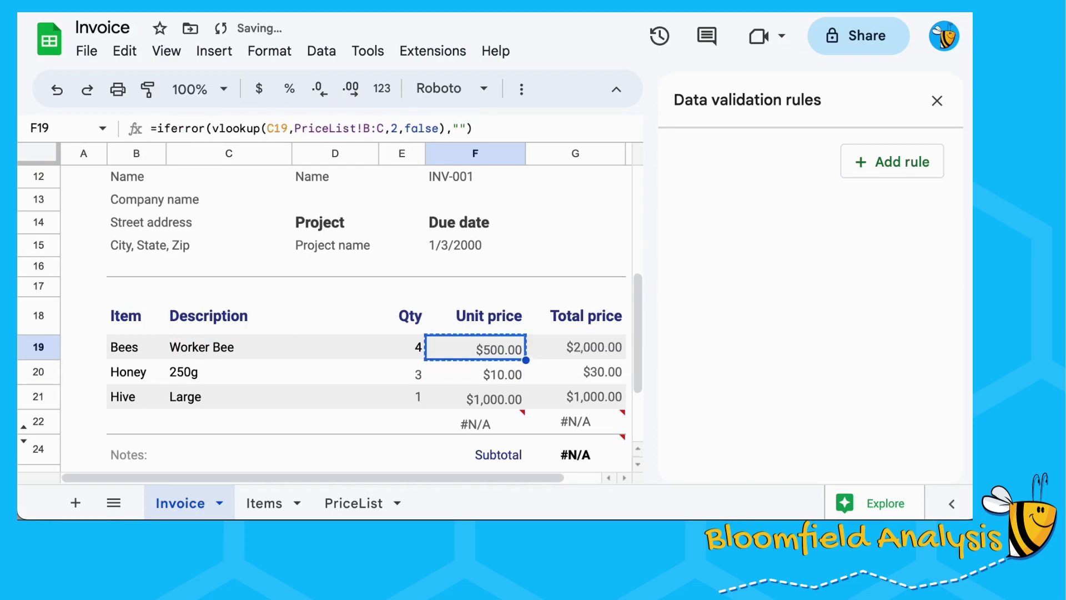
key("shift+Down")
key("shift+Down")
key("shift+Down")
key("ctrl+v")
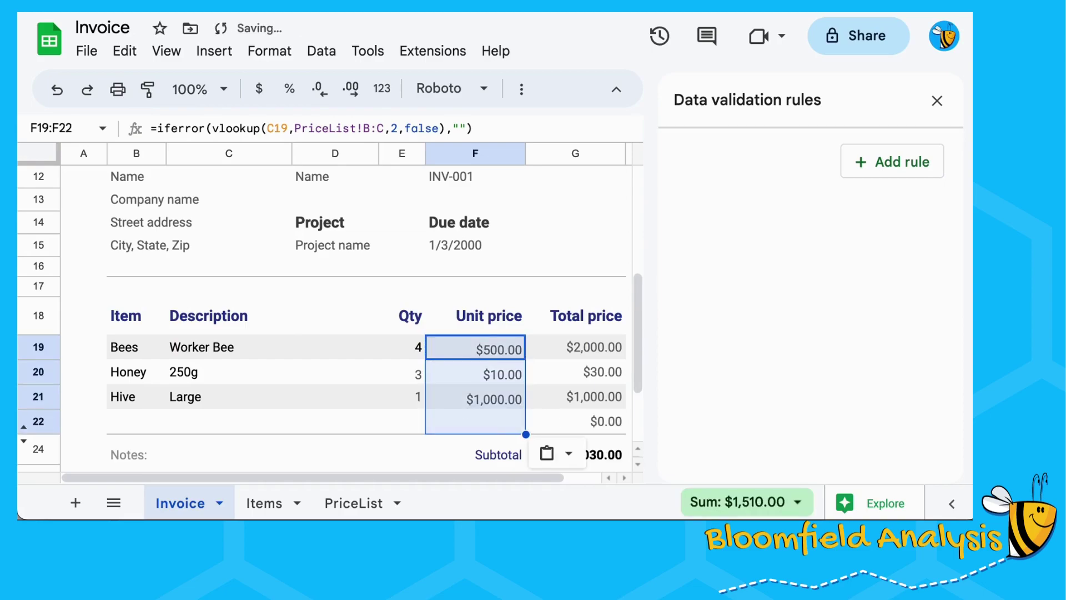
left_click(372, 375)
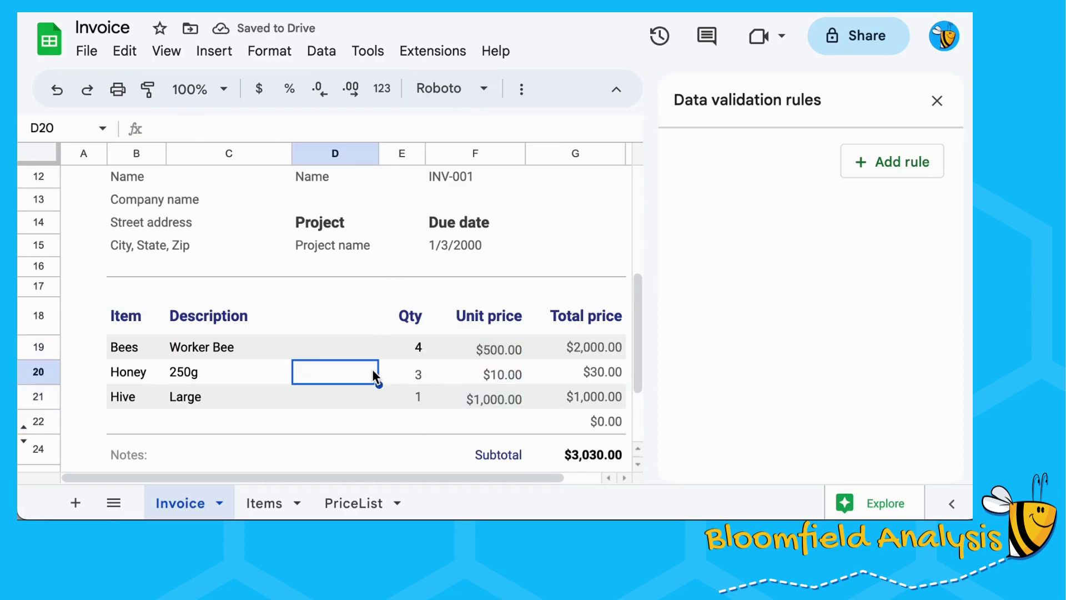
scroll(372, 375, "down", 3)
scroll(372, 369, "up", 5)
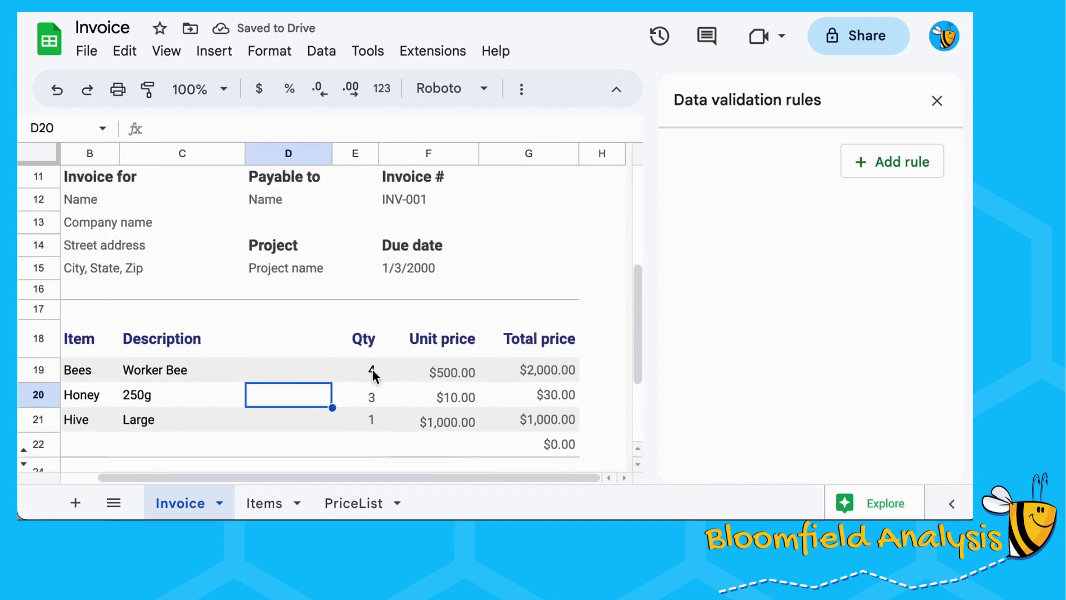
scroll(381, 339, "down", 2)
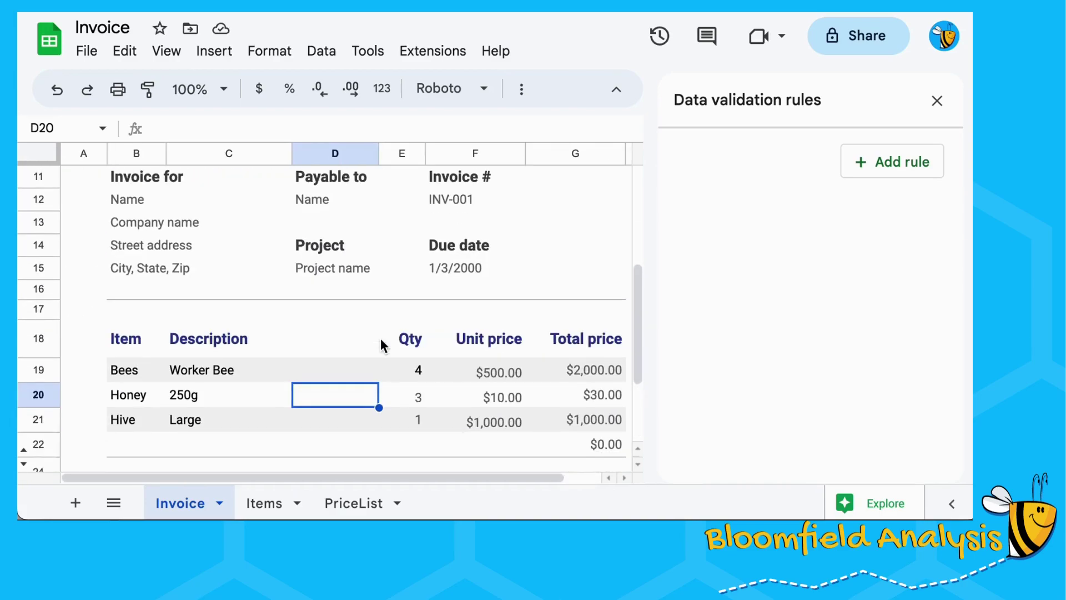
Change the invoice number in F12 to INV-002 to test the automatic item lookup
left_click(441, 201)
left_click(231, 126)
key("BackSpace")
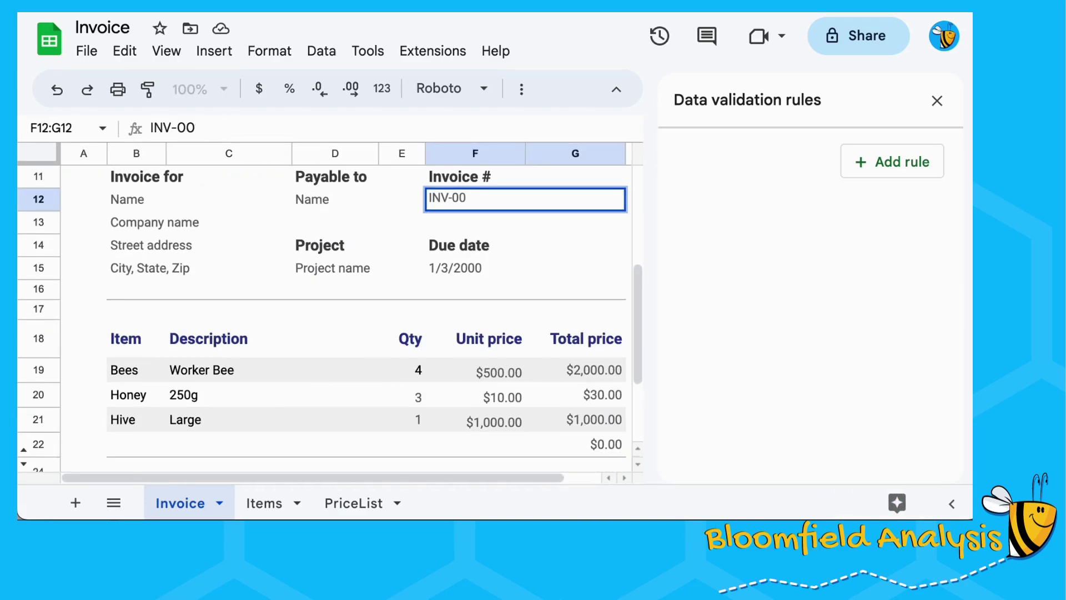
type("2")
key("Return")
Set the invoice number in F12 to INV-004 and check the item rows, unit prices and subtotal
left_click(441, 200)
left_click(214, 126)
key("BackSpace")
type("4")
key("Return")
scroll(410, 358, "up", 2)
scroll(410, 358, "down", 2)
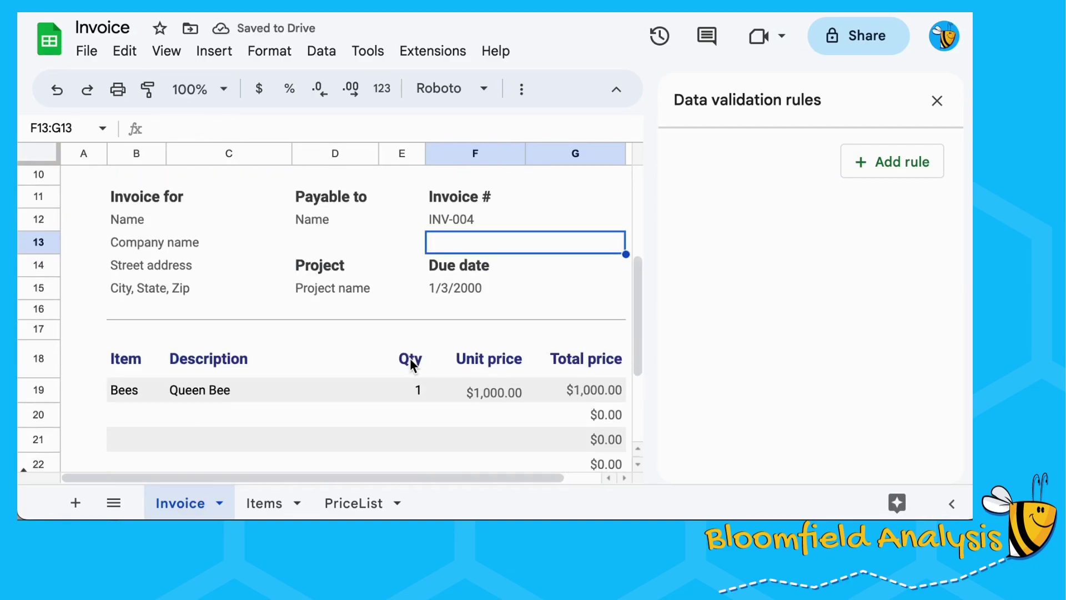
left_click(443, 203)
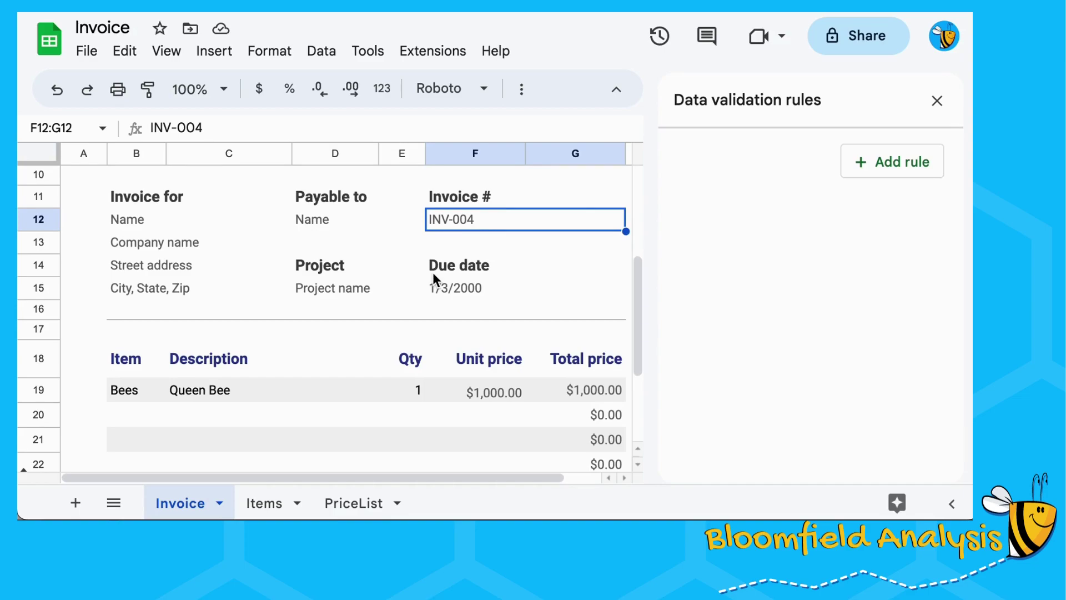
scroll(262, 455, "down", 2)
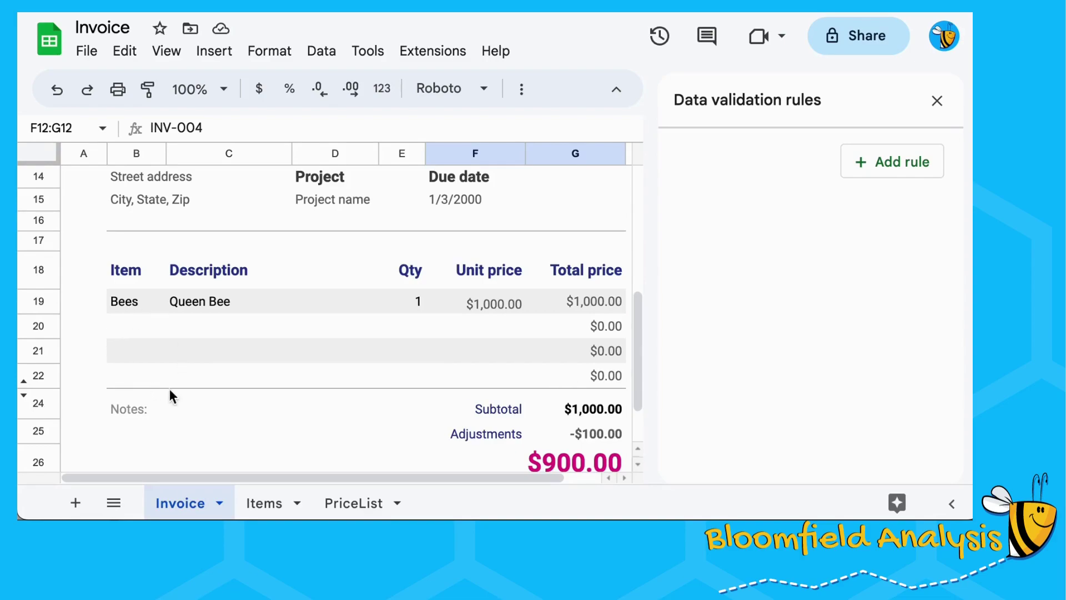
Review the empty rows A11:C14 on the PriceList sheet and the entries on the Items sheet, and return to the Invoice sheet
left_click(264, 502)
left_click(356, 503)
left_click(98, 394)
left_click_drag(94, 375, 299, 442)
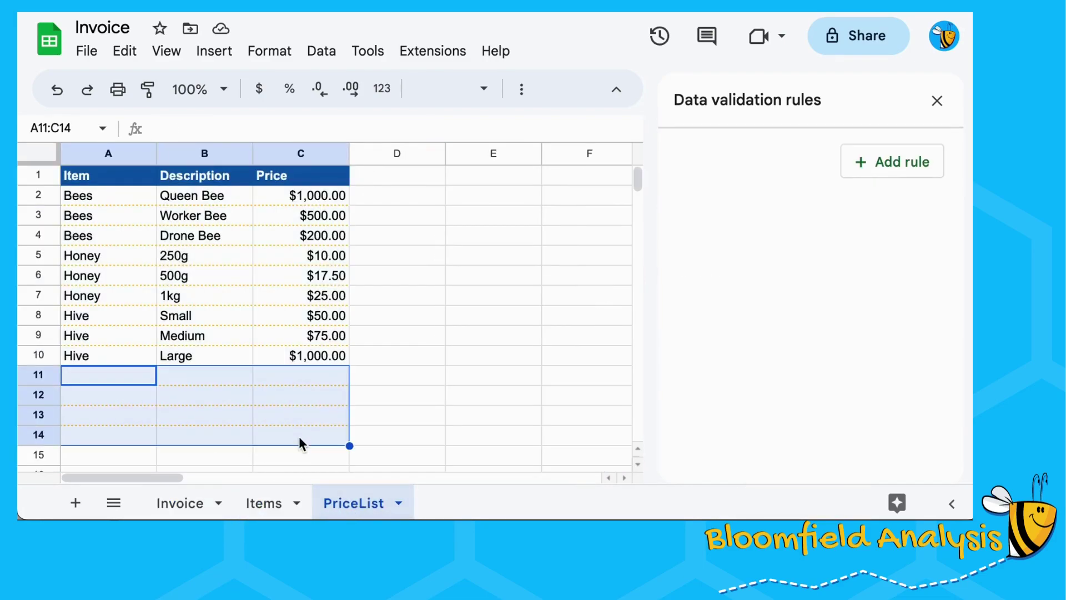
left_click(281, 502)
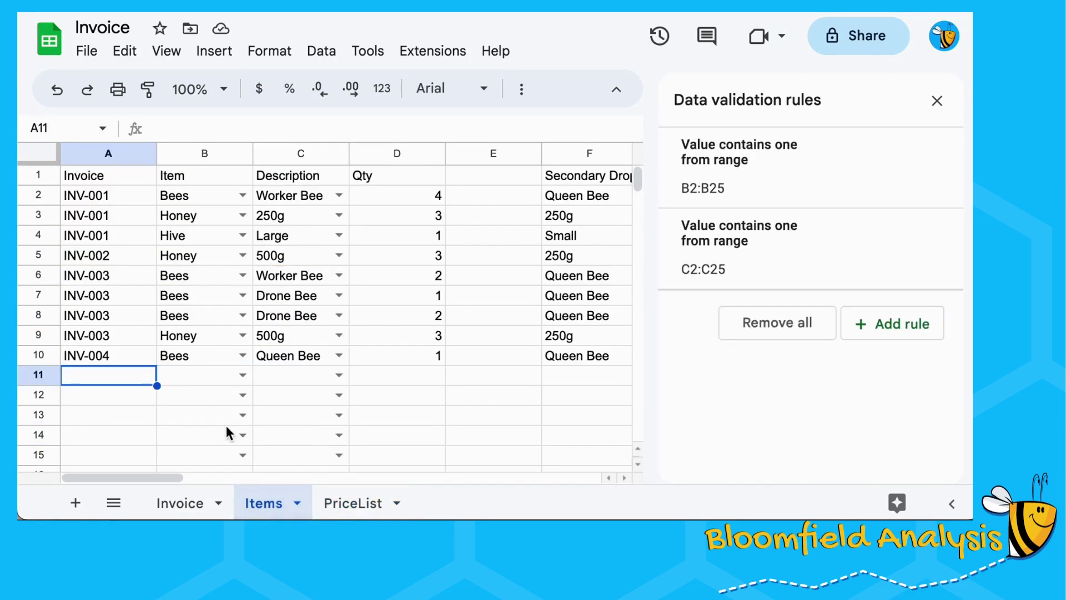
left_click(191, 502)
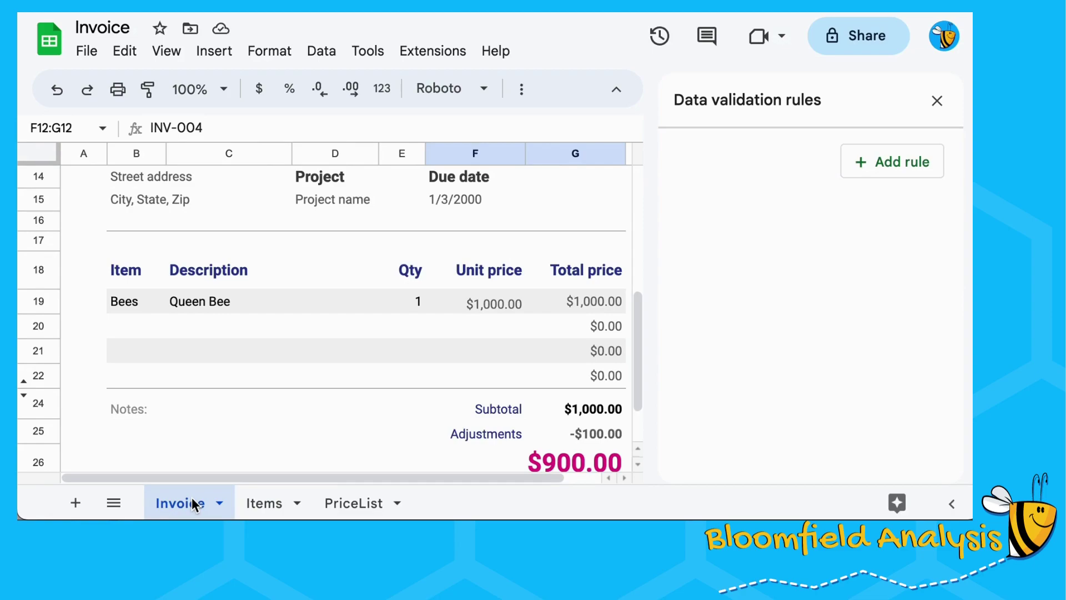